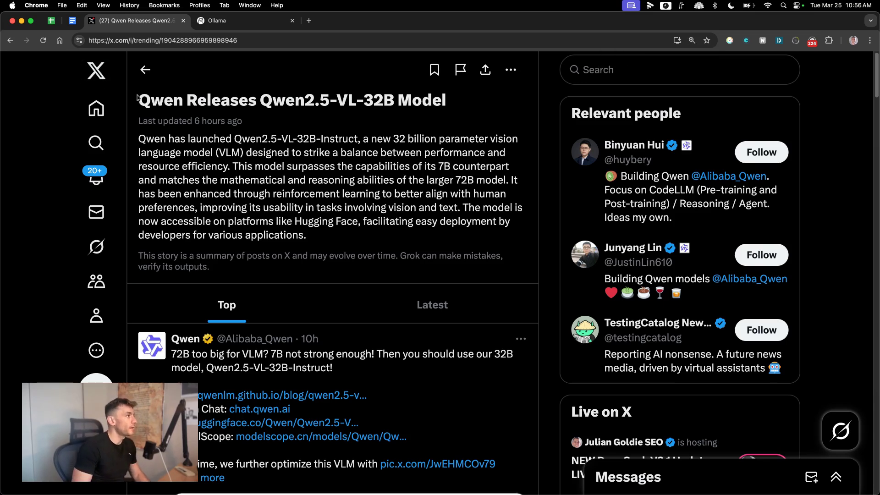
Open the Qwen post's Blog, Qwen Chat, Hugging Face and ModelScope links in new tabs
left_click_drag(137, 100, 471, 103)
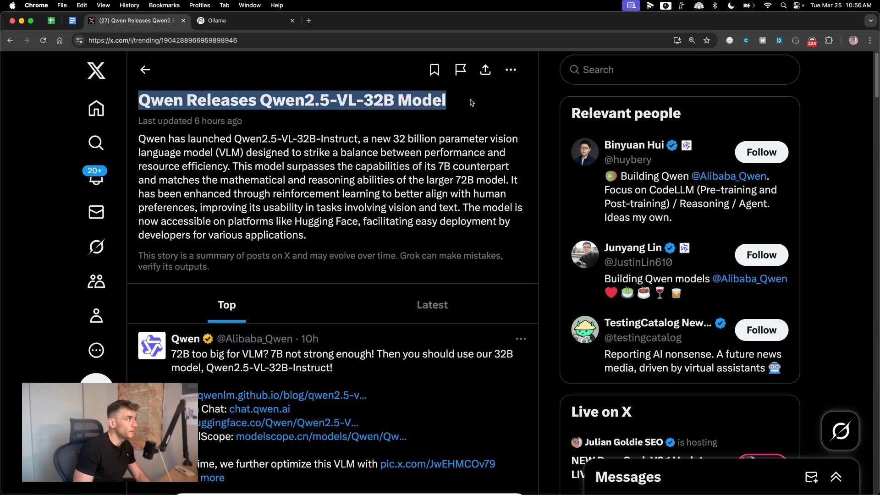
left_click(438, 134)
scroll(413, 193, "down", 1)
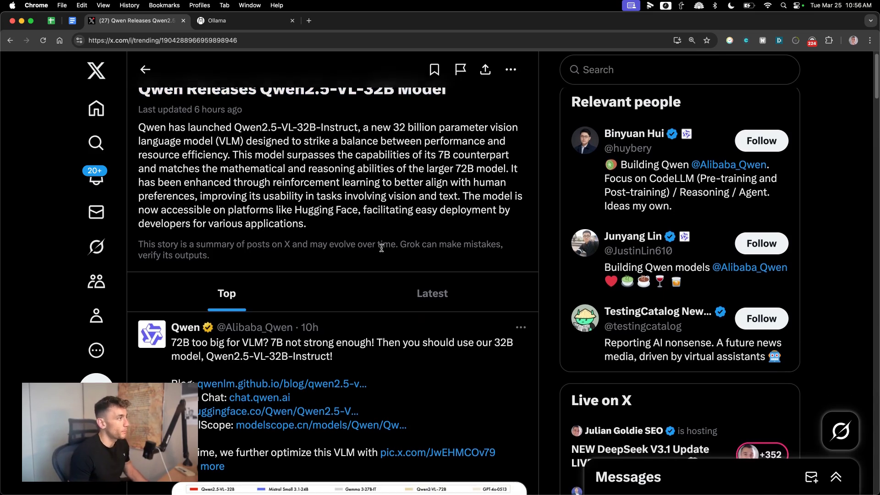
scroll(275, 289, "down", 2)
scroll(289, 284, "down", 1)
scroll(291, 284, "down", 2)
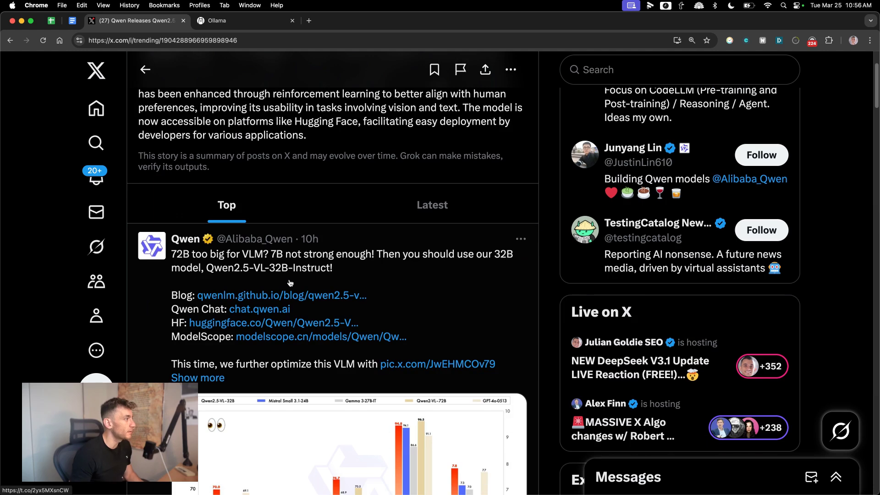
left_click(311, 300, "super")
left_click(248, 308, "super")
left_click(298, 323, "super")
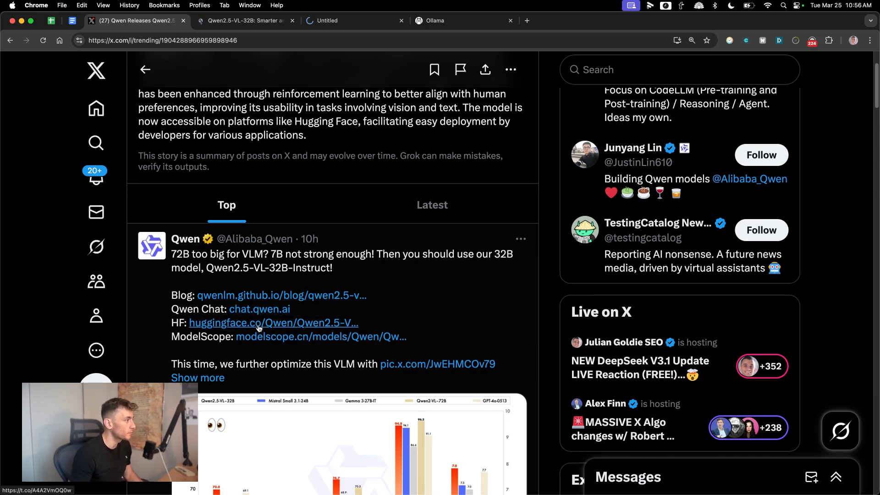
left_click(283, 337, "super")
scroll(289, 289, "down", 3)
View the Qwen post on its own page with the benchmark chart enlarged, then move to the blog article
left_click(303, 192)
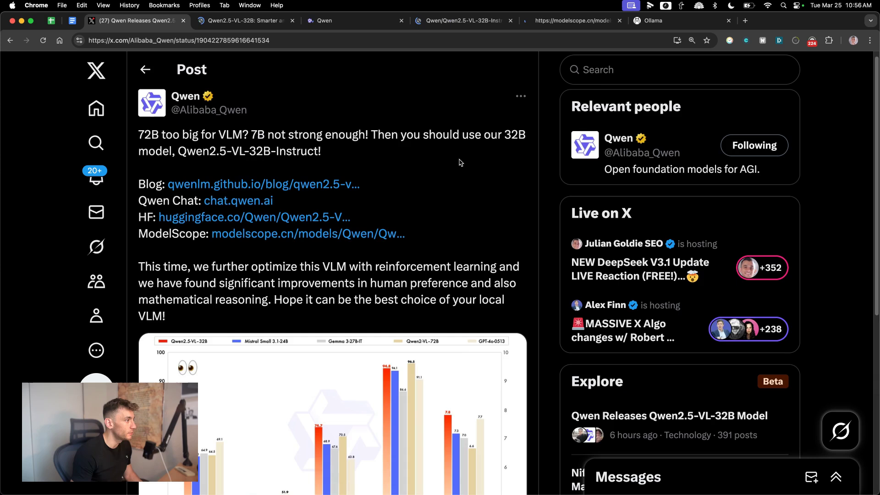
scroll(456, 360, "down", 2)
left_click(334, 277)
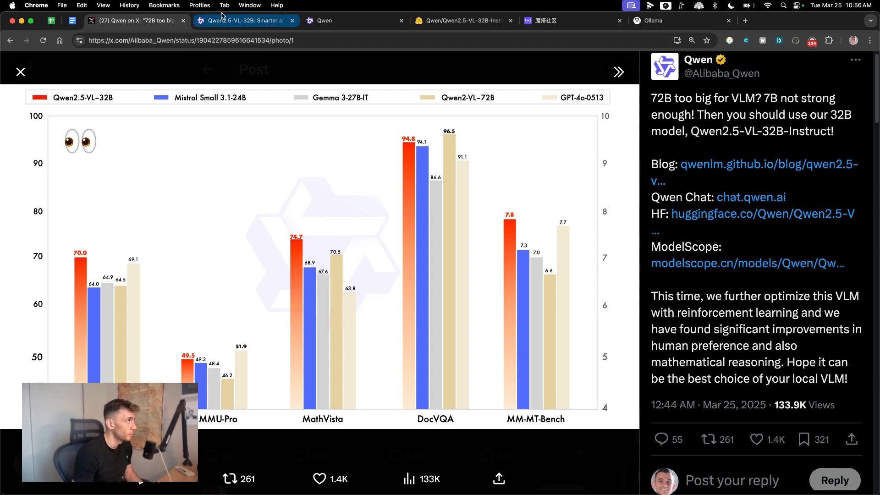
left_click(223, 16)
Select Qwen2.5-VL-32B-Instruct as the Qwen Chat model from the expanded model list
left_click(308, 20)
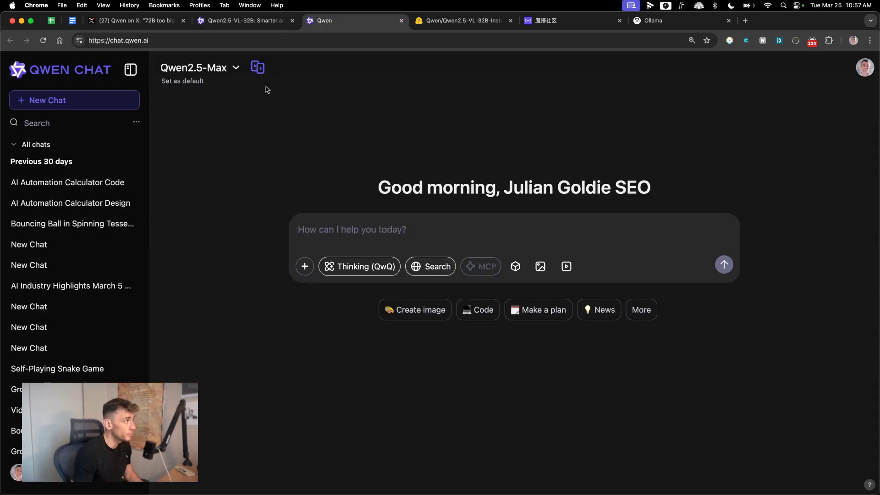
left_click(194, 71)
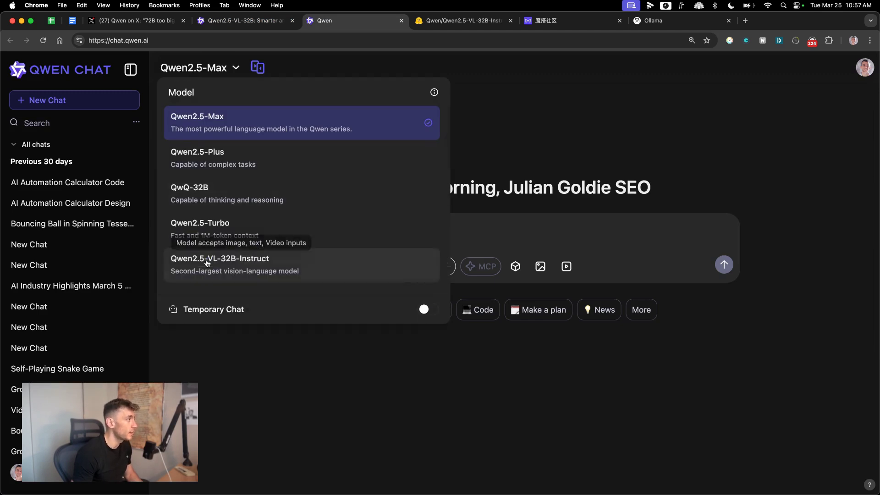
left_click(207, 258)
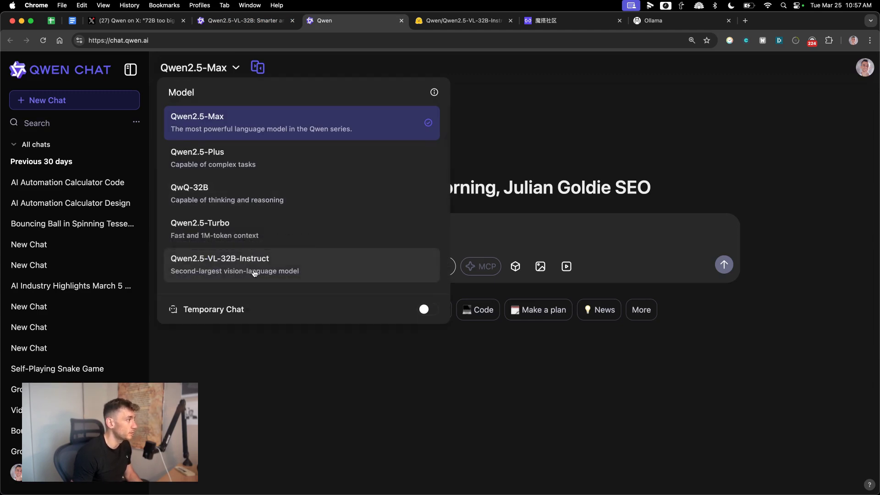
left_click(223, 268)
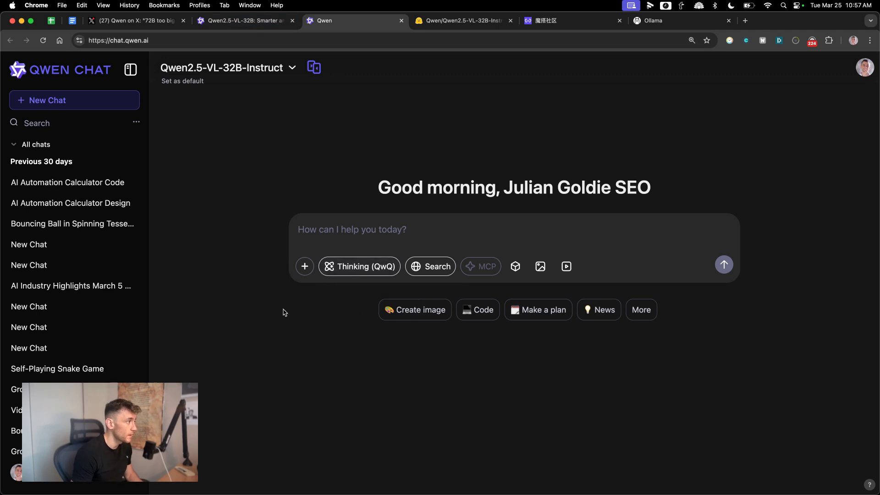
Try the Thinking and Search toggles, leave them off with Artifacts on, and return to the blog article
left_click(376, 269)
left_click(336, 269)
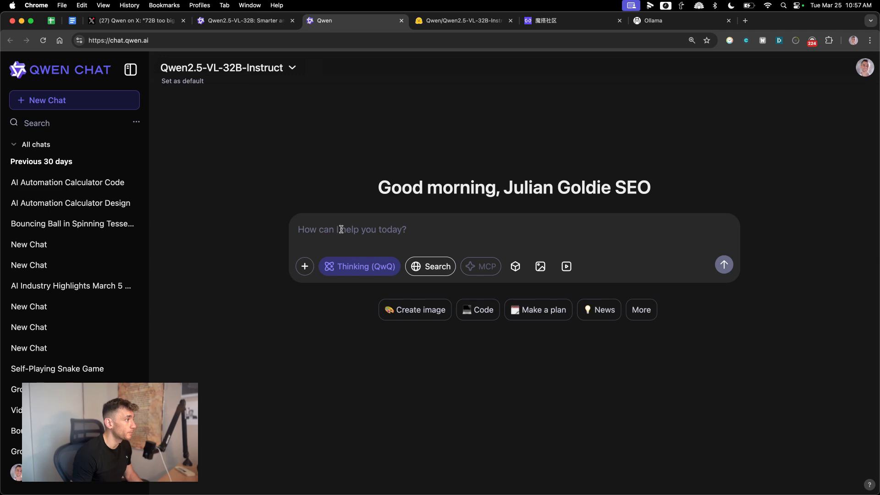
left_click(353, 269)
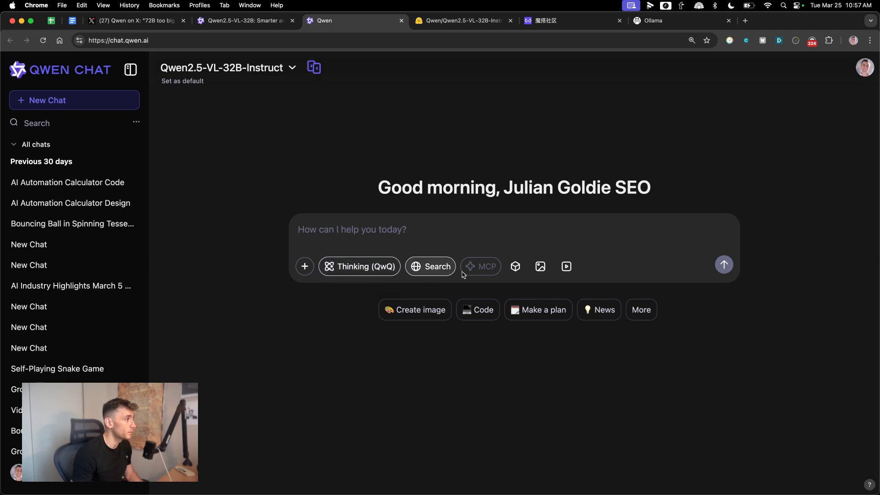
left_click(432, 269)
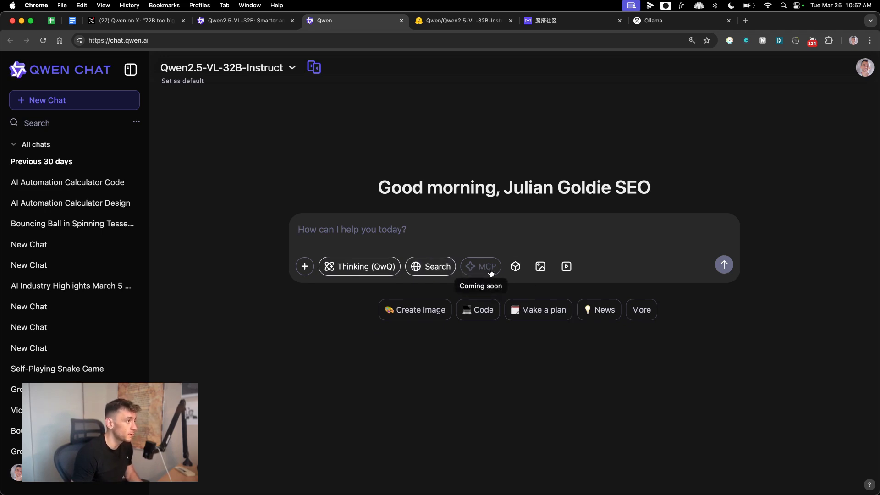
left_click(521, 270)
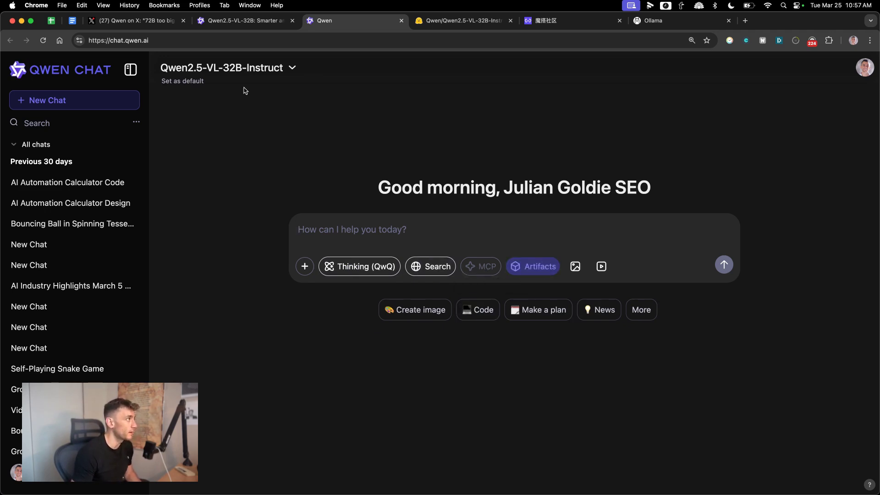
left_click(242, 30)
Highlight the blog article's title, including 'Smarter and Lighter'
left_click_drag(155, 164, 653, 164)
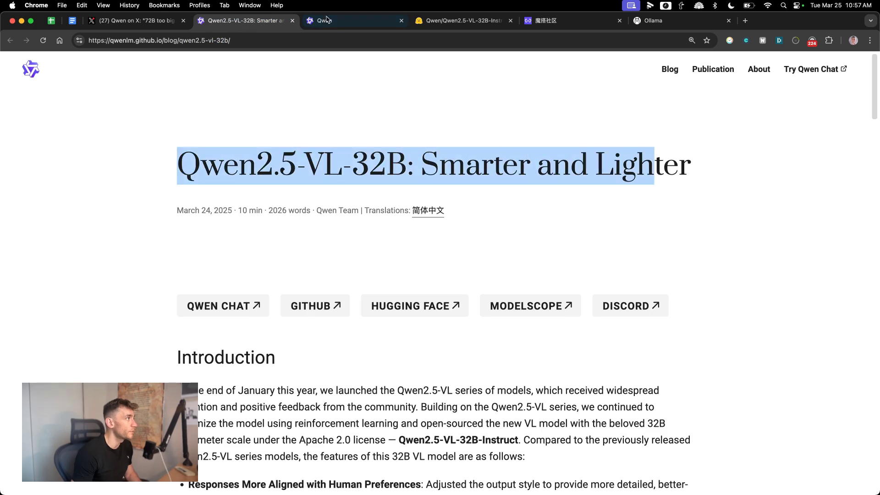
left_click(321, 20)
left_click(244, 22)
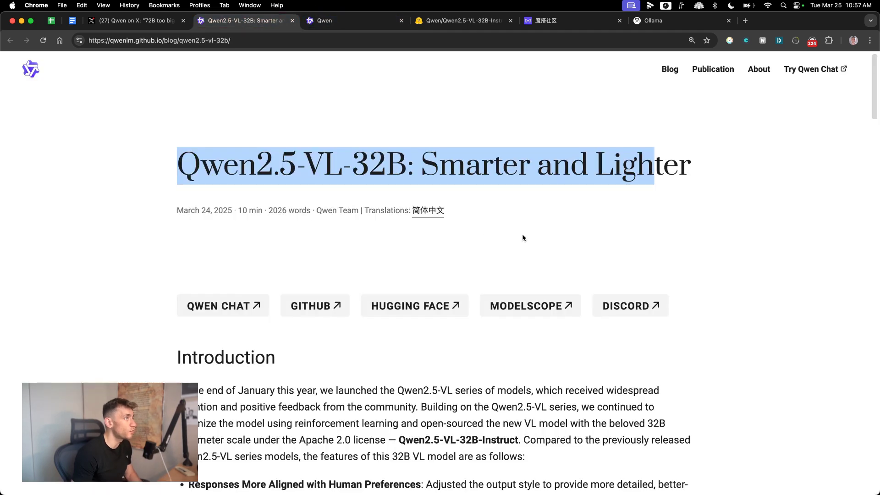
scroll(522, 238, "down", 2)
scroll(468, 174, "up", 2)
left_click(452, 240)
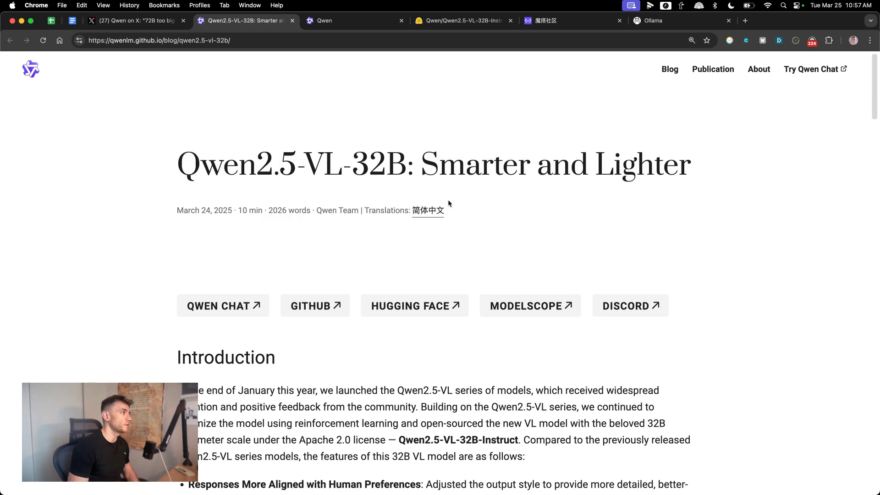
left_click_drag(421, 165, 706, 165)
scroll(512, 313, "down", 1)
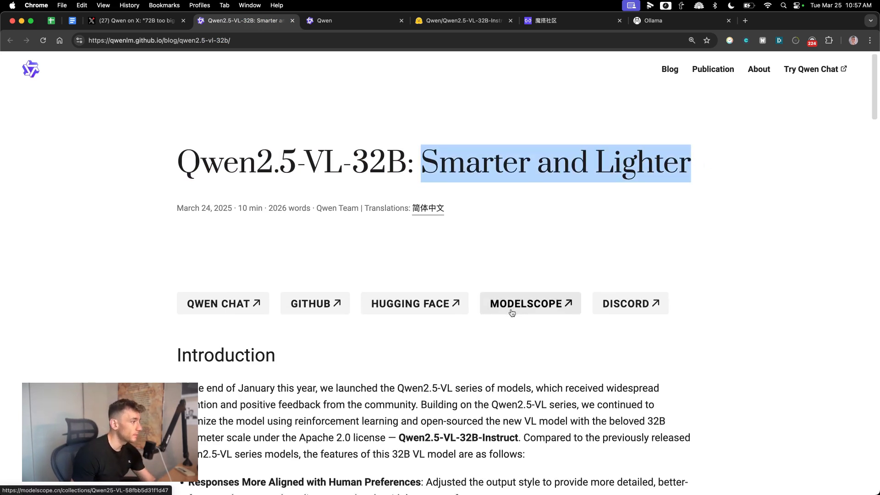
scroll(510, 313, "down", 5)
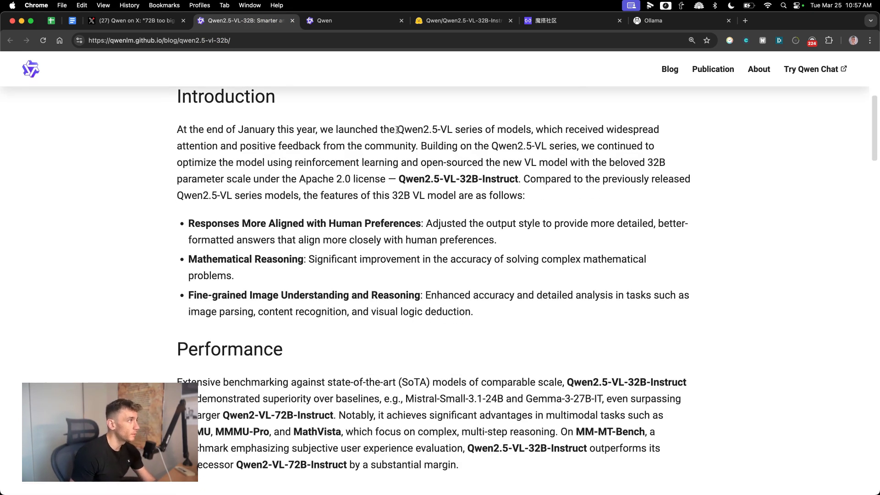
left_click_drag(398, 129, 527, 372)
scroll(458, 348, "up", 5)
scroll(527, 381, "down", 2)
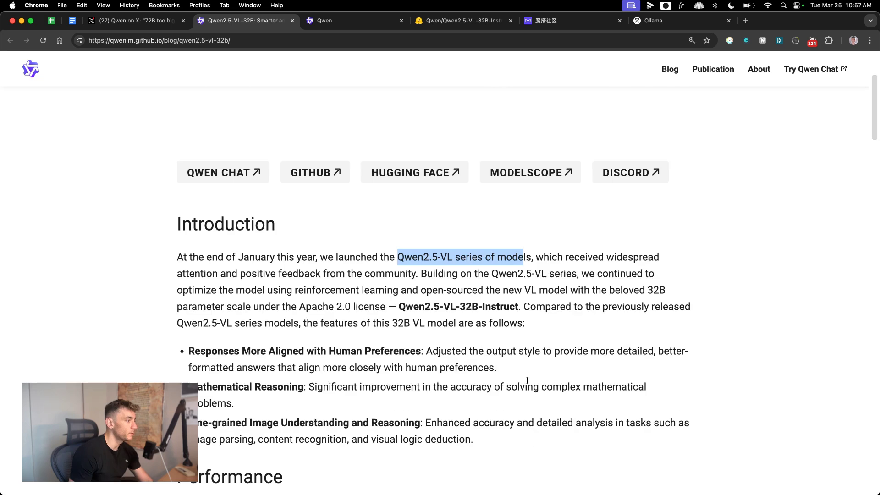
scroll(542, 258, "down", 1)
left_click(320, 211)
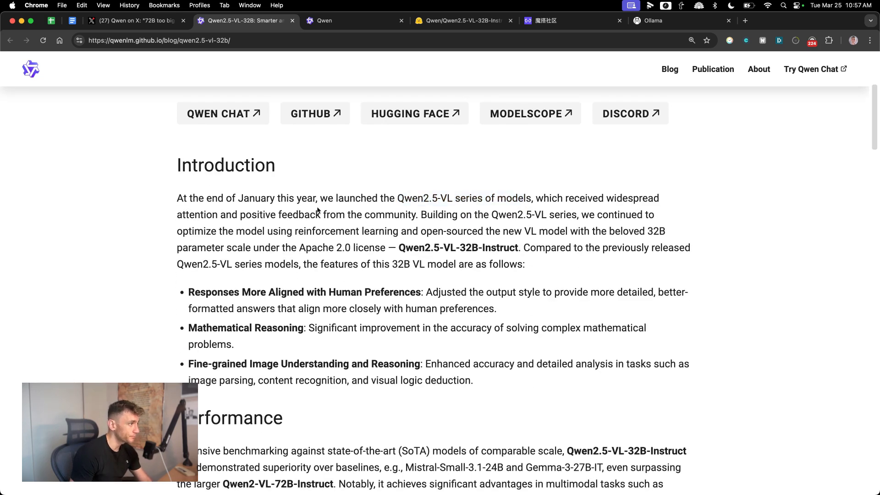
scroll(318, 273, "down", 1)
scroll(227, 220, "down", 1)
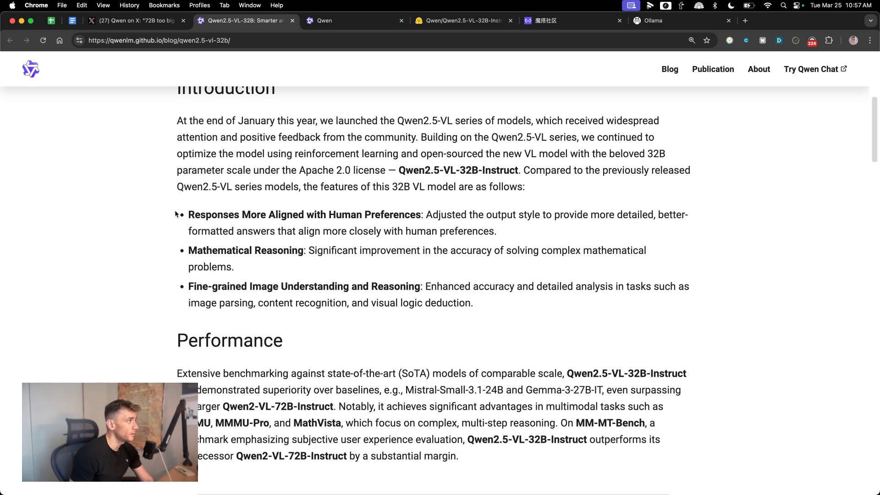
Highlight the feature bullets on Mathematical Reasoning and Fine-grained Image Understanding
left_click_drag(177, 215, 556, 238)
left_click(556, 237)
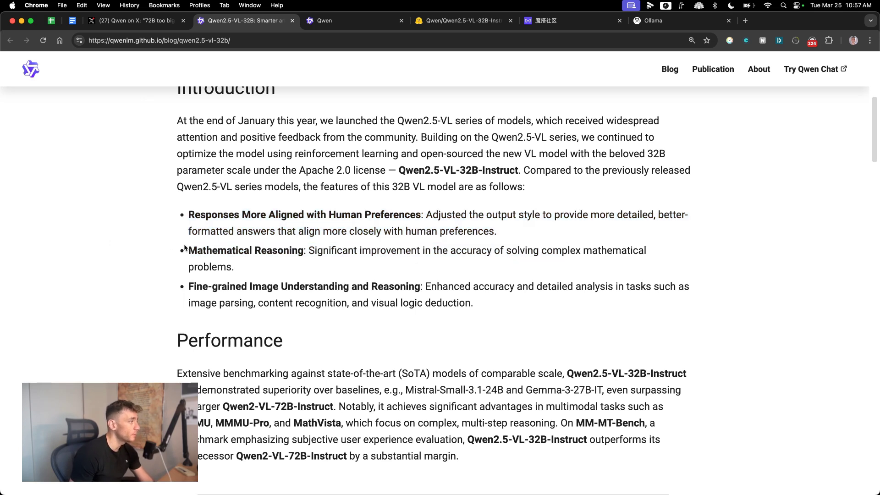
left_click_drag(185, 248, 353, 269)
left_click(192, 289)
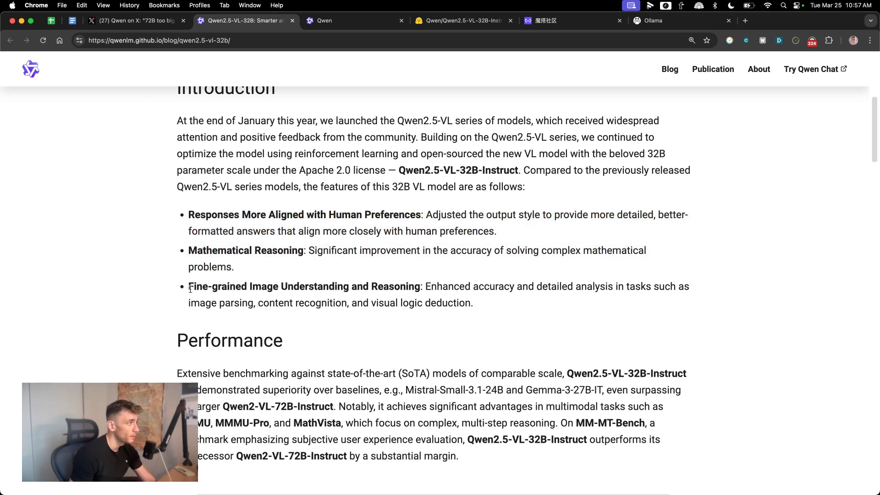
left_click_drag(191, 289, 530, 307)
scroll(523, 329, "down", 3)
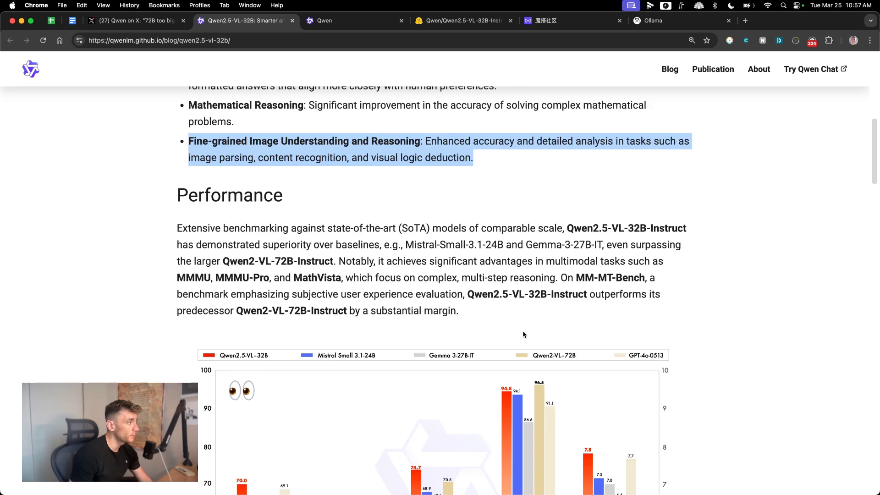
scroll(693, 205, "down", 1)
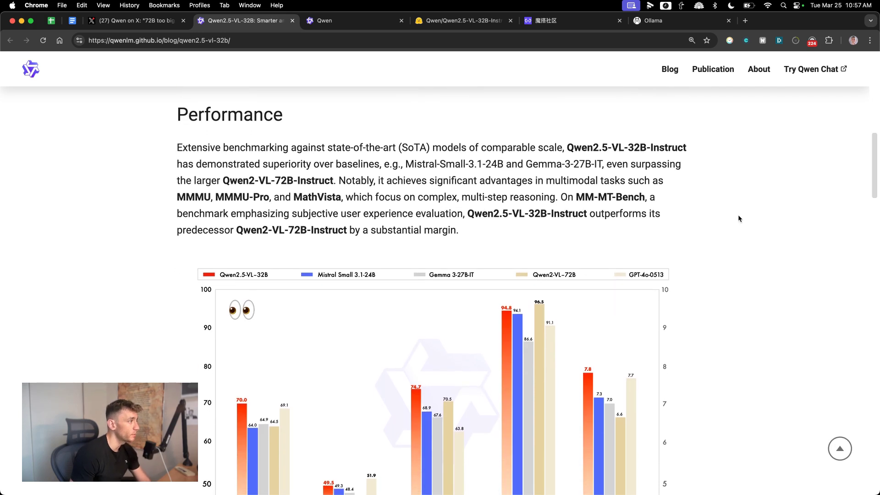
scroll(723, 230, "down", 1)
scroll(716, 242, "down", 1)
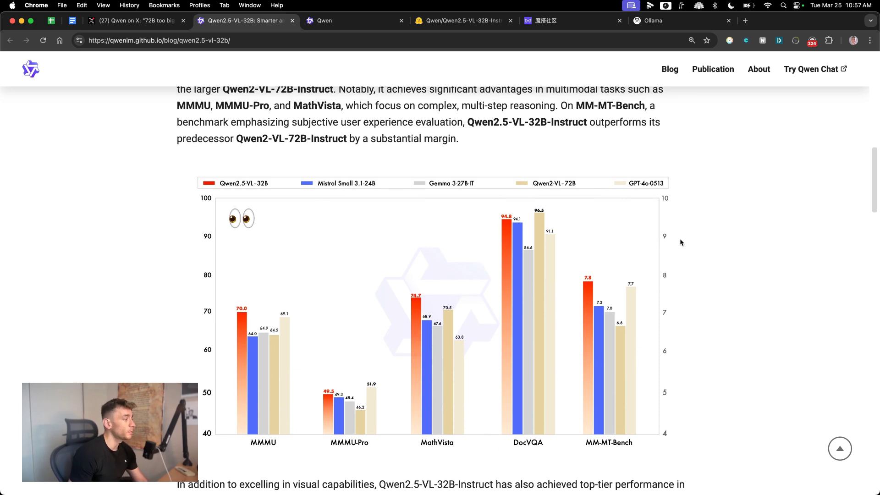
scroll(679, 236, "up", 1)
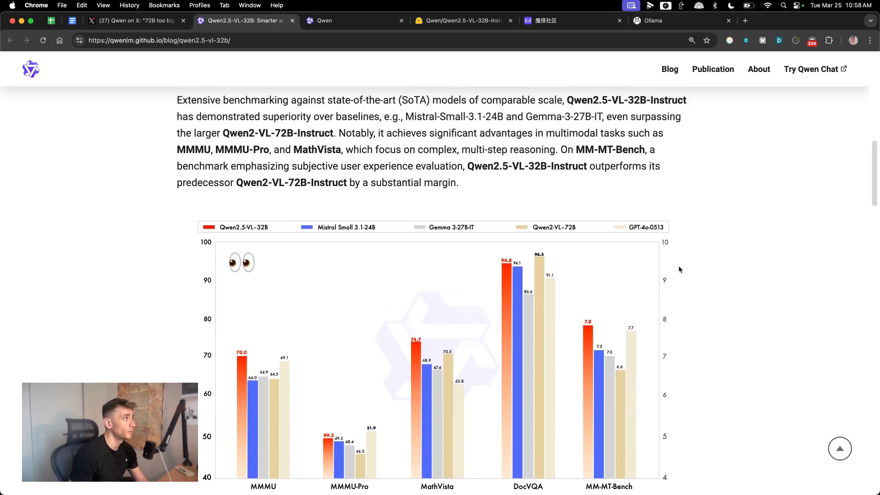
scroll(679, 266, "up", 1)
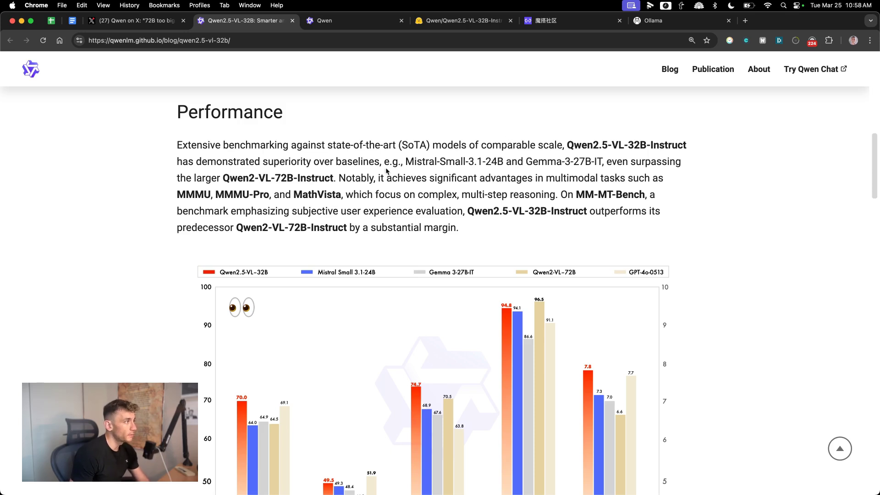
Highlight the Mistral-Small-3.1-24B and Gemma-3-27B-IT comparison models in the Performance section
left_click_drag(387, 170, 506, 162)
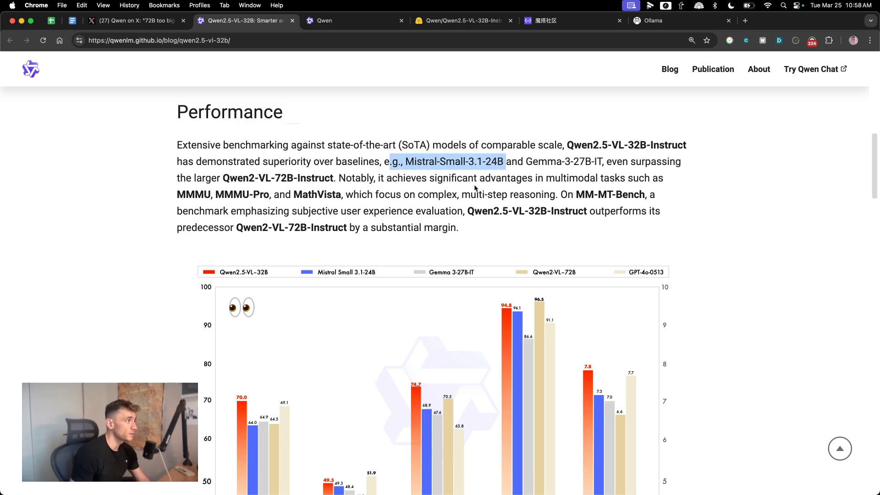
left_click(478, 169)
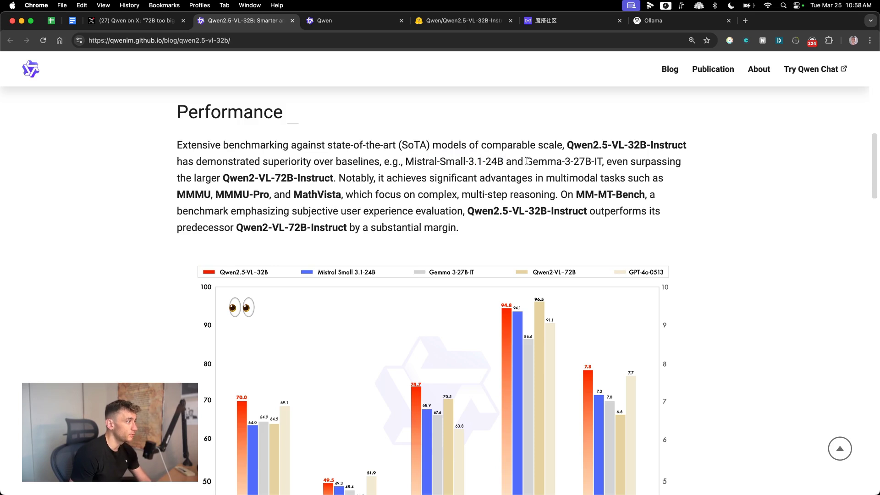
left_click_drag(528, 162, 604, 165)
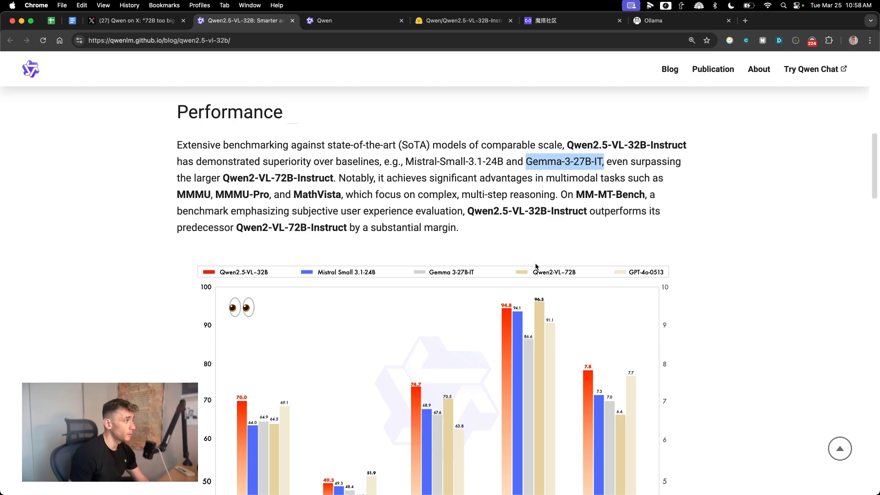
scroll(770, 269, "down", 3)
scroll(718, 217, "down", 2)
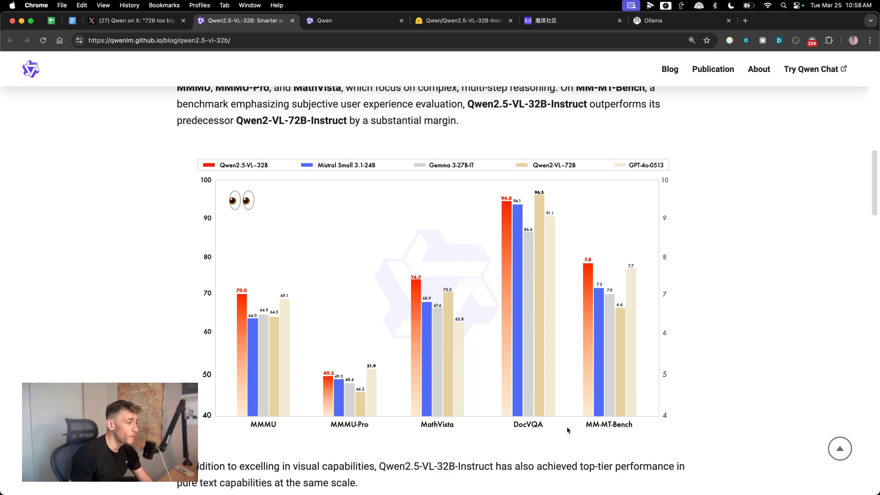
scroll(591, 436, "down", 5)
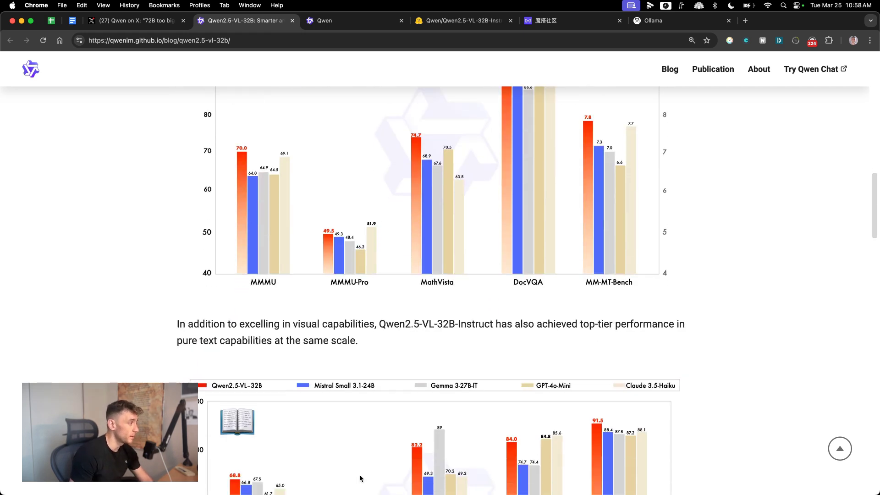
scroll(359, 478, "down", 8)
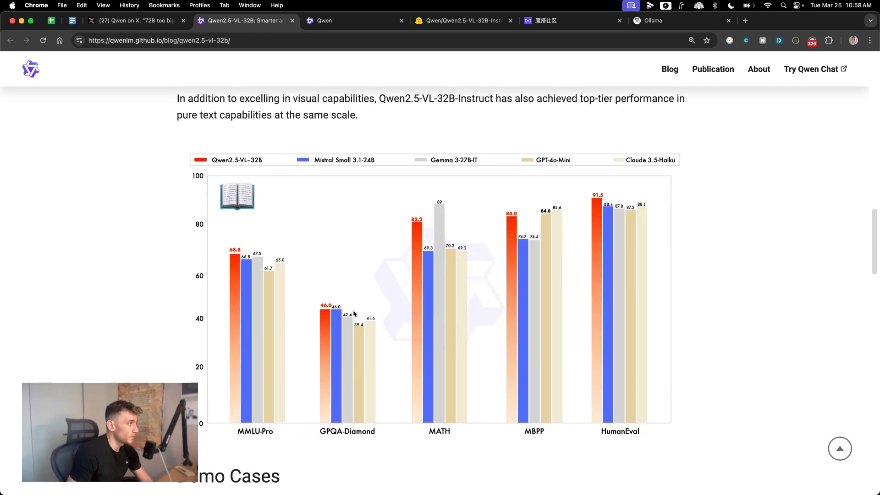
scroll(740, 321, "down", 8)
scroll(706, 343, "down", 4)
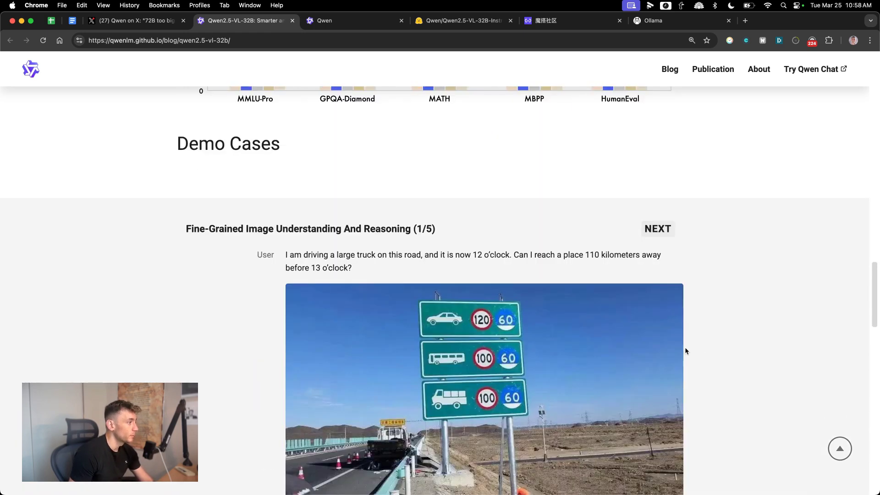
scroll(685, 348, "down", 2)
scroll(685, 347, "down", 2)
scroll(674, 344, "up", 1)
scroll(668, 344, "down", 1)
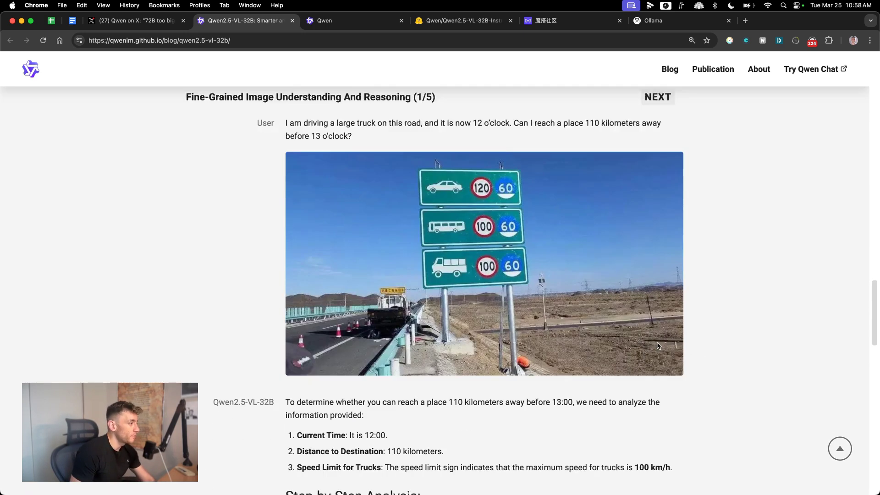
scroll(660, 343, "down", 2)
scroll(659, 342, "up", 3)
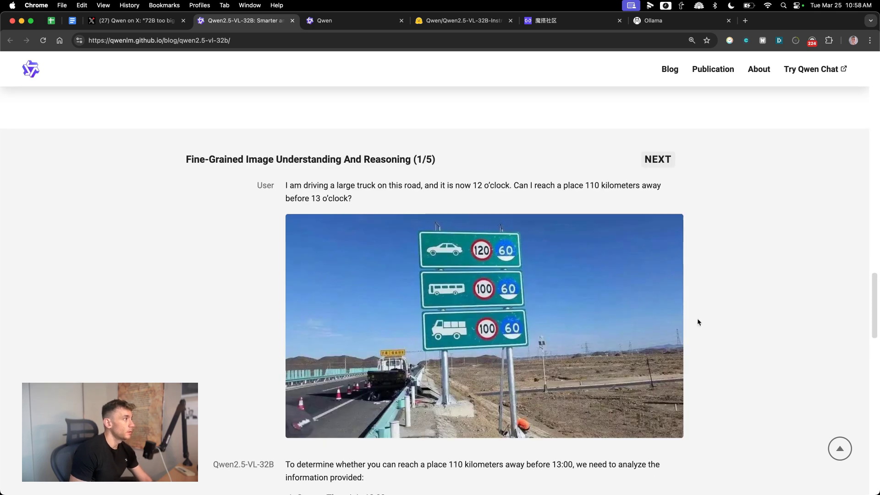
scroll(695, 321, "down", 7)
scroll(749, 298, "down", 1)
scroll(745, 298, "up", 9)
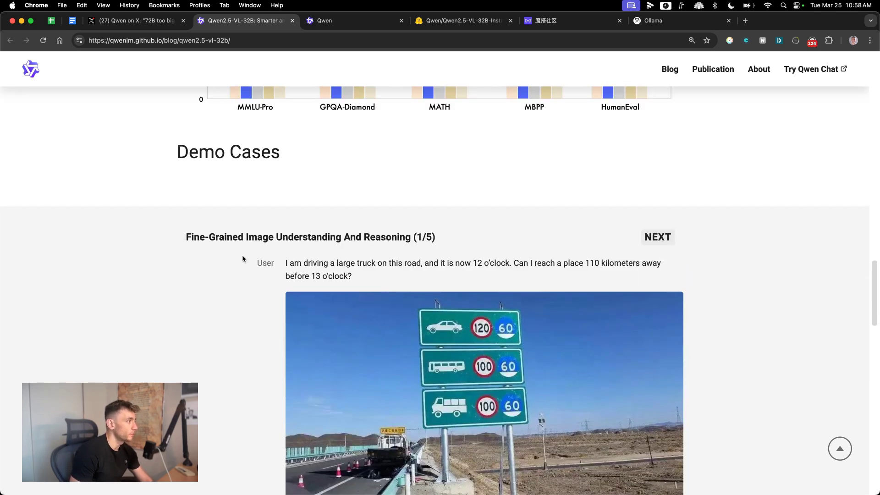
Highlight the truck-speed demo question and the model's answer through 100 km/h, then move to Qwen Chat
left_click_drag(263, 263, 581, 270)
left_click(551, 265)
scroll(535, 300, "down", 3)
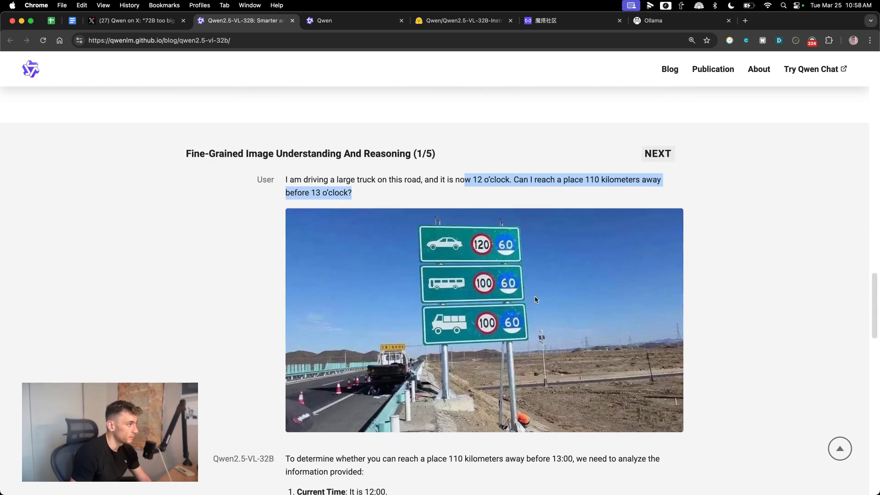
scroll(536, 300, "down", 4)
scroll(479, 275, "down", 3)
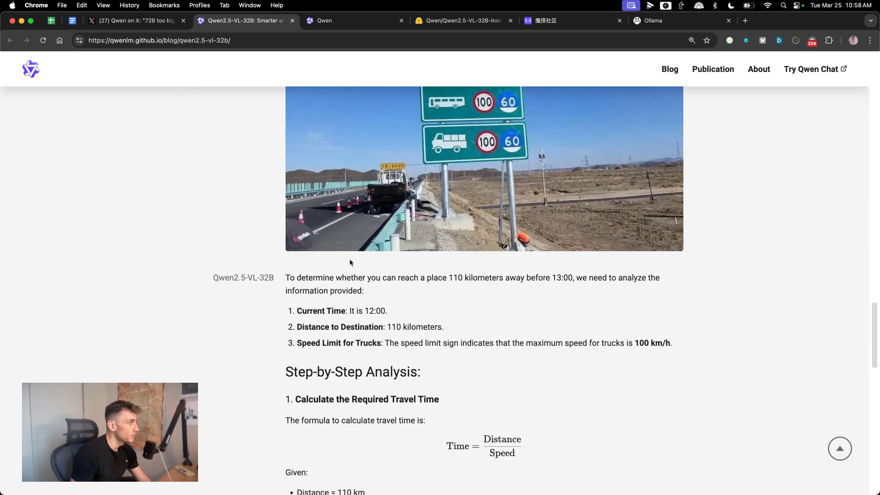
left_click_drag(349, 259, 678, 331)
scroll(571, 320, "down", 10)
scroll(570, 323, "down", 10)
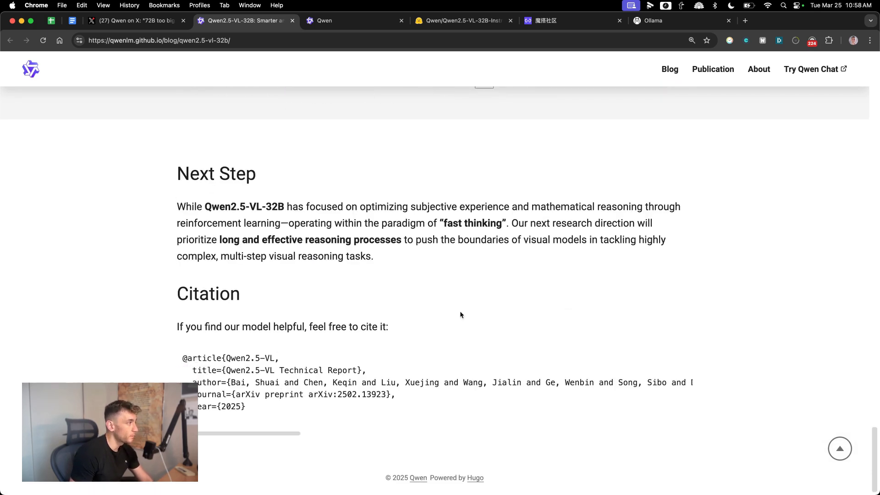
scroll(458, 273, "up", 20)
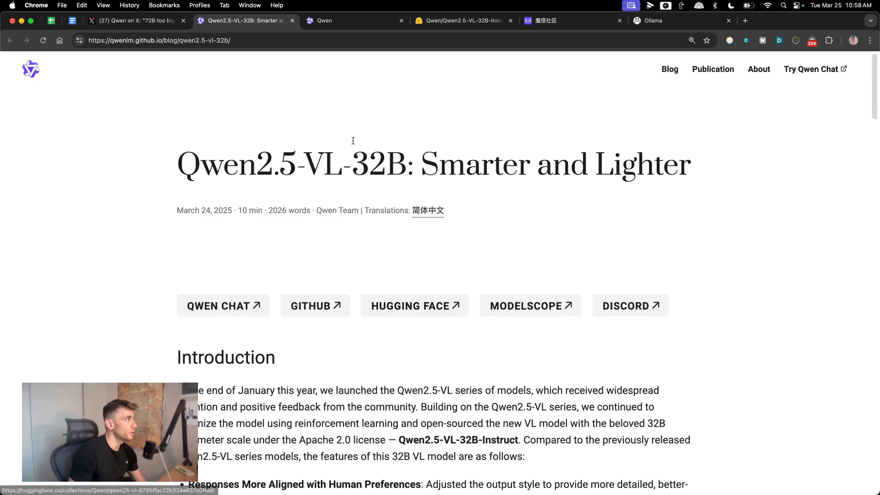
left_click(322, 21)
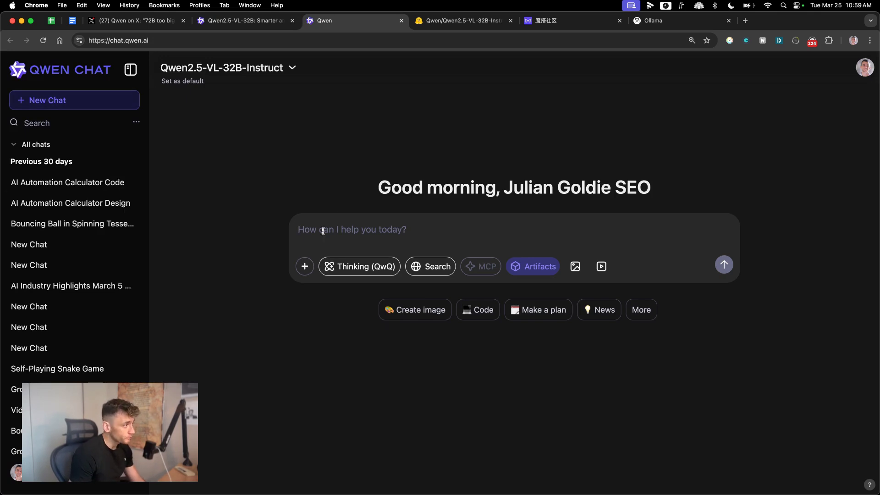
Ask 'What happened today in AI news' with web search on and highlight the start of the answer
left_click(435, 267)
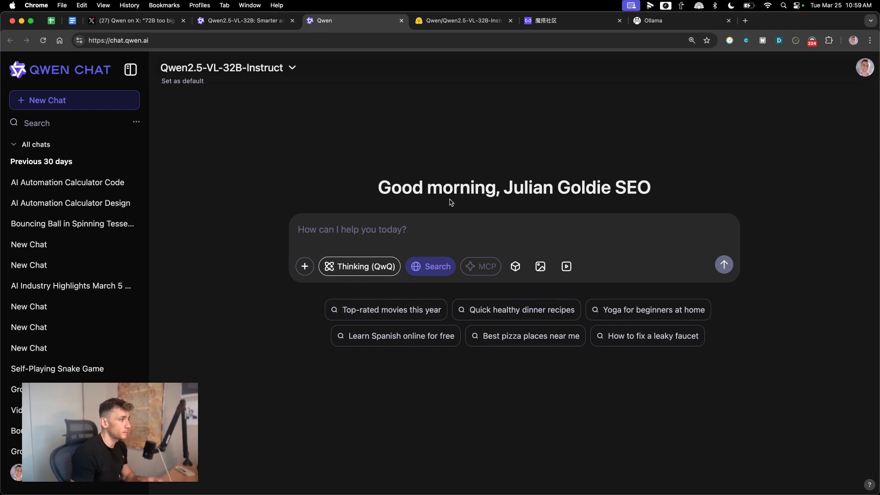
type("What hape")
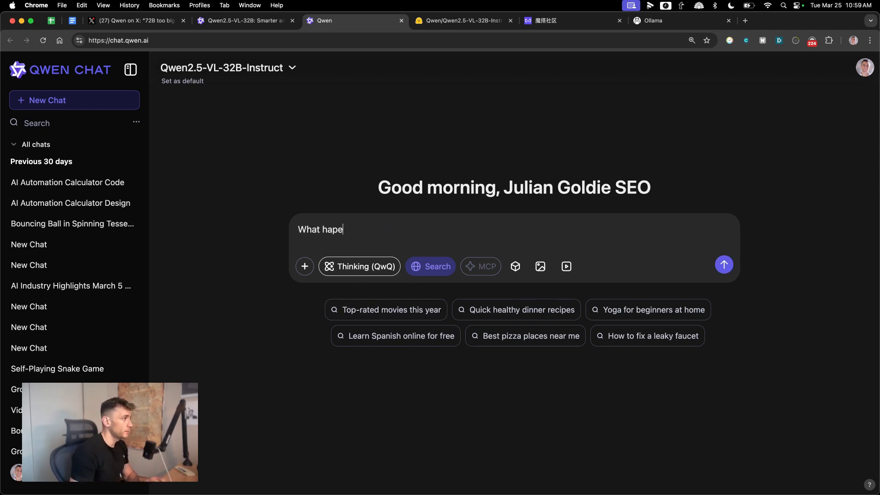
key("BackSpace")
type("pened today in ")
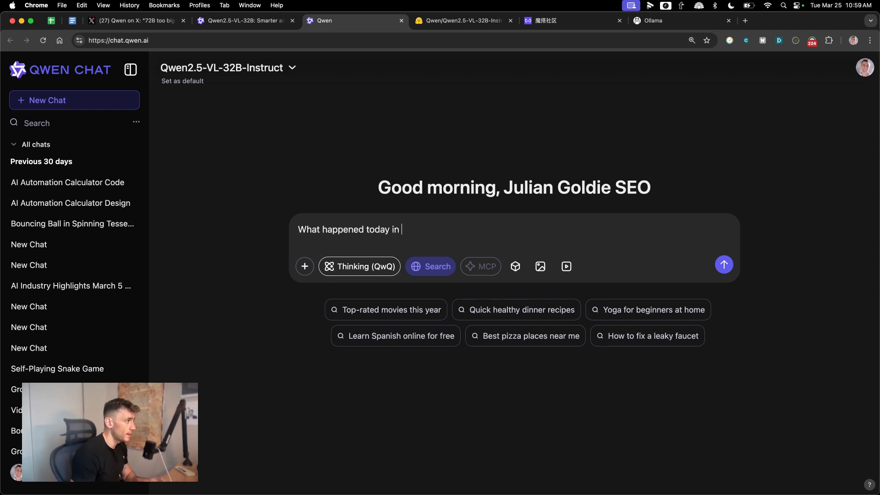
type("AI news")
key("Return")
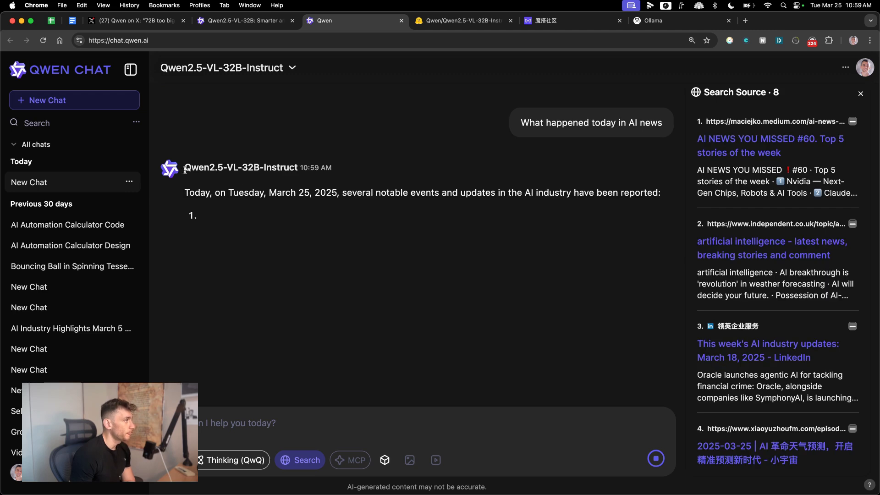
mouse_move(185, 194)
left_mouse_down()
mouse_move(472, 185)
mouse_move(573, 193)
left_mouse_up()
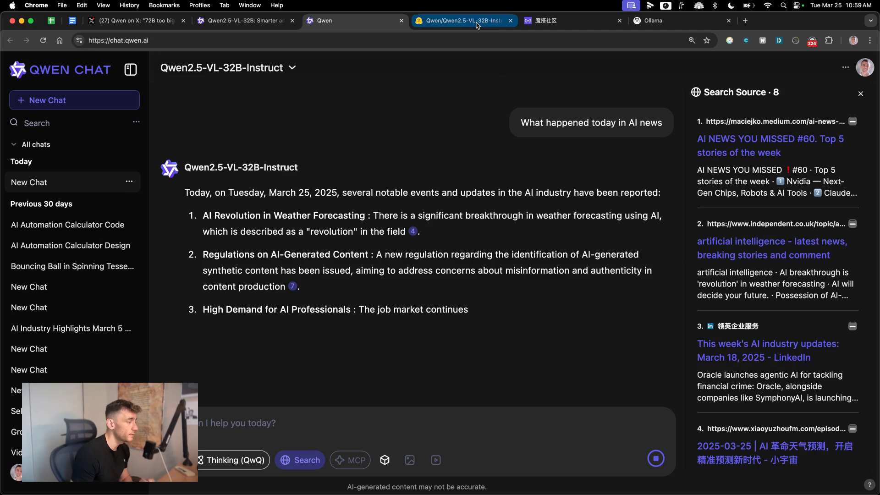
Open deepseek.com in a new tab beside Qwen Chat and go to the DeepSeek chat page
key("ctrl+t")
type("deepsek")
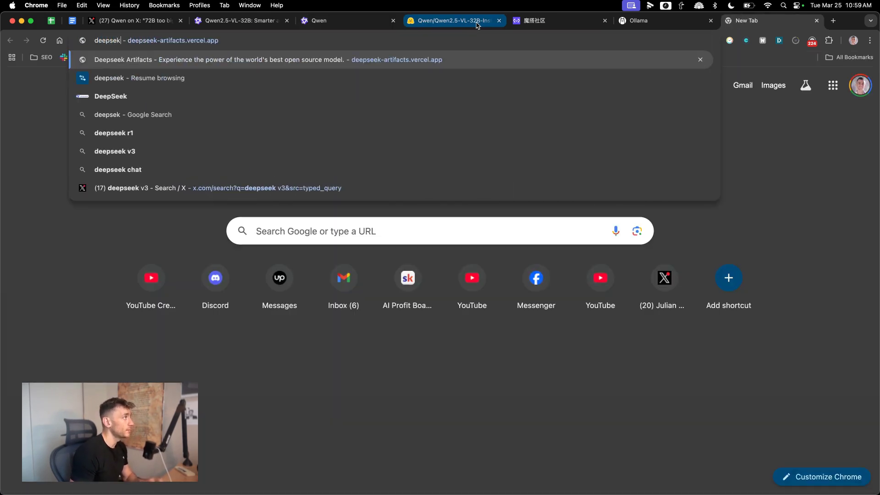
key("BackSpace")
type("ek.")
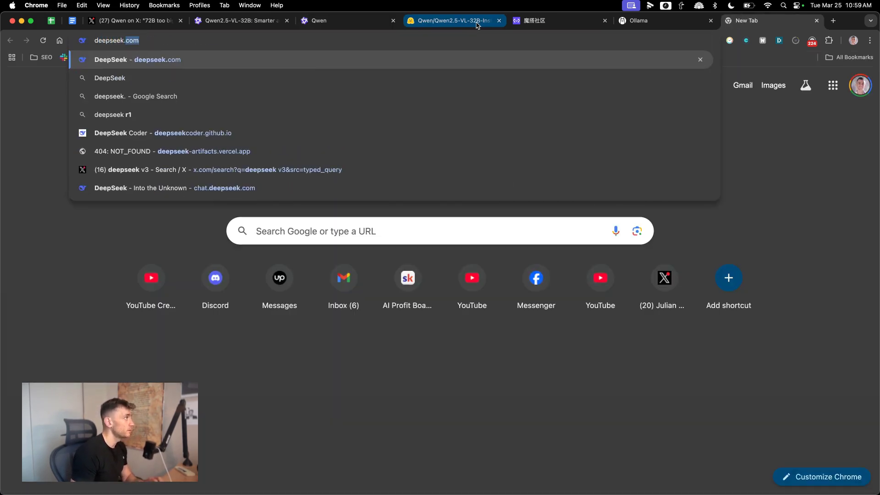
key("Return")
left_click_drag(756, 20, 443, 21)
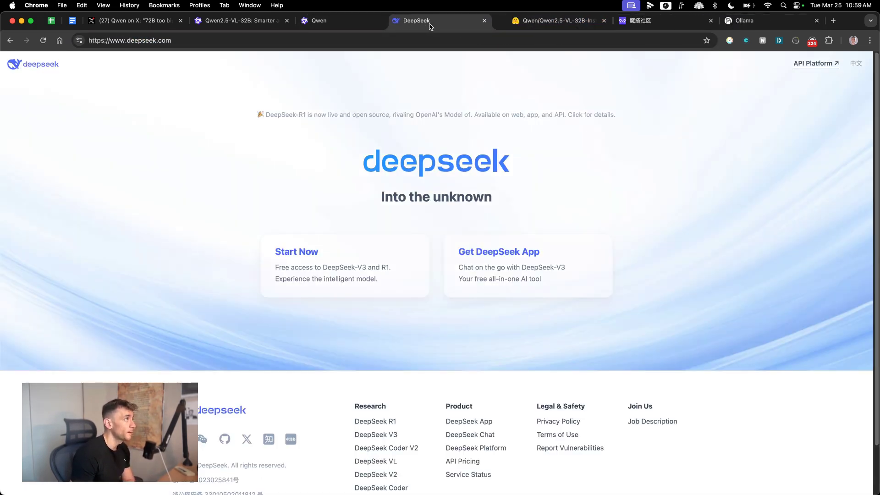
left_click(356, 25)
left_click(412, 22)
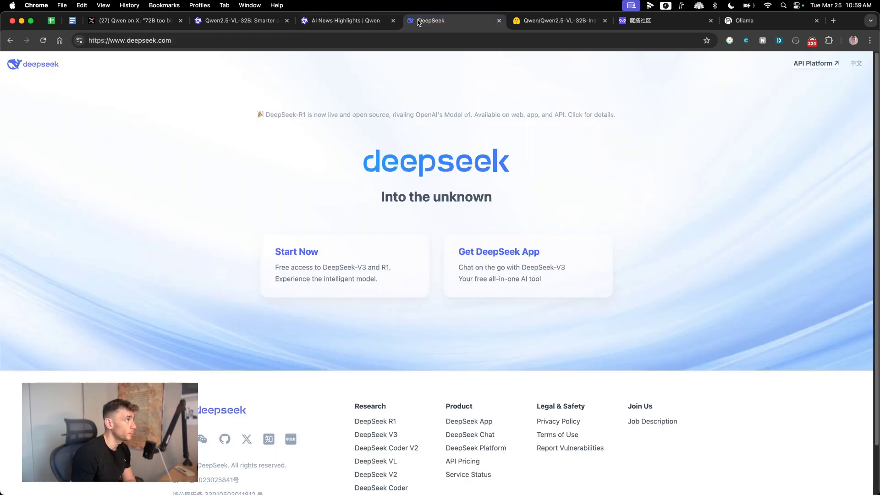
left_click(304, 256)
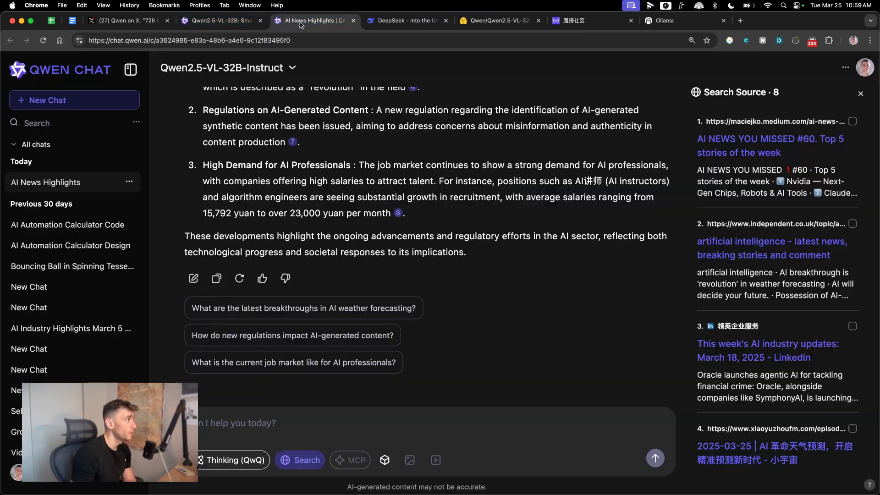
key("super+w")
left_click(338, 19)
Paste the AI news question into DeepSeek, review its reply, and return to the Qwen conversation
triple_click(543, 120)
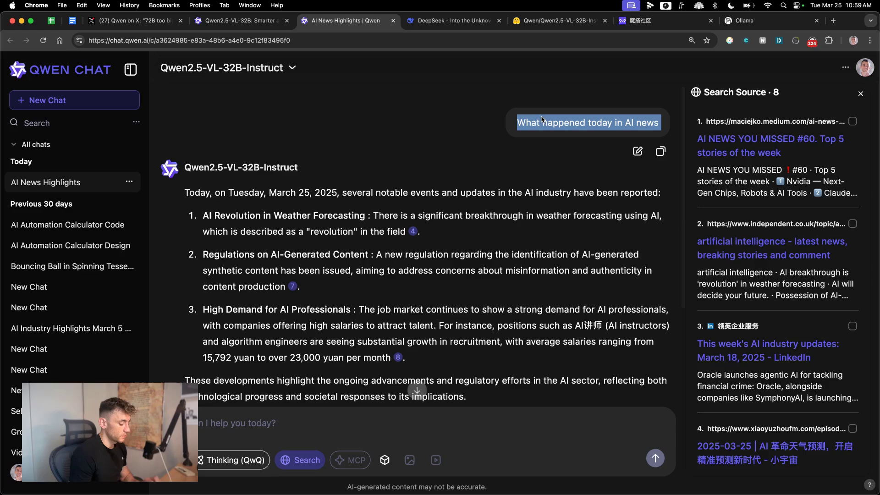
key("ctrl+Tab")
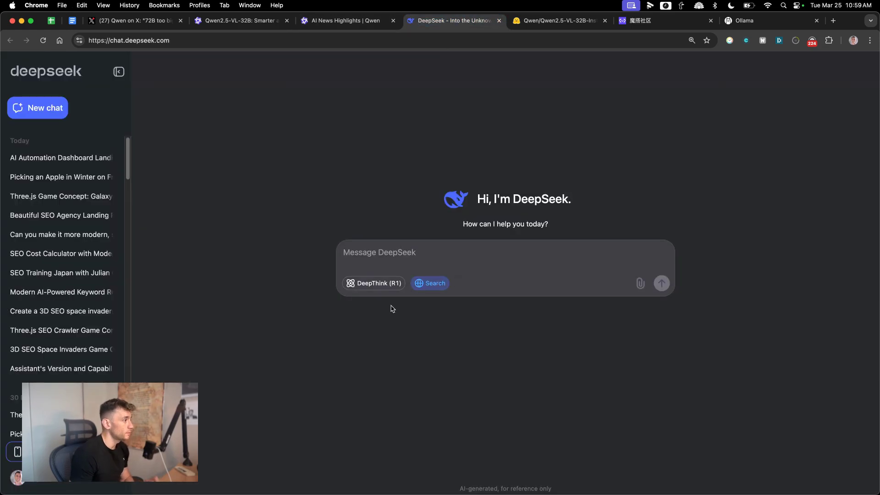
type("What happened today in AI news")
key("Return")
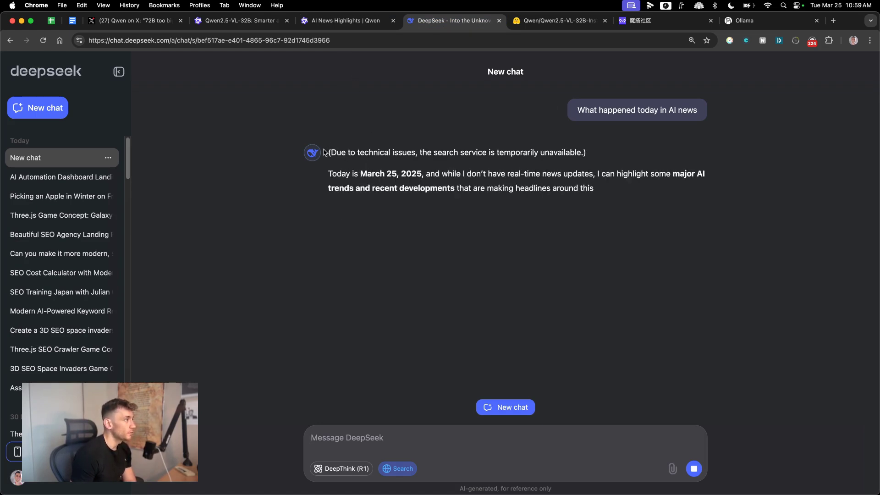
left_click_drag(332, 148, 586, 153)
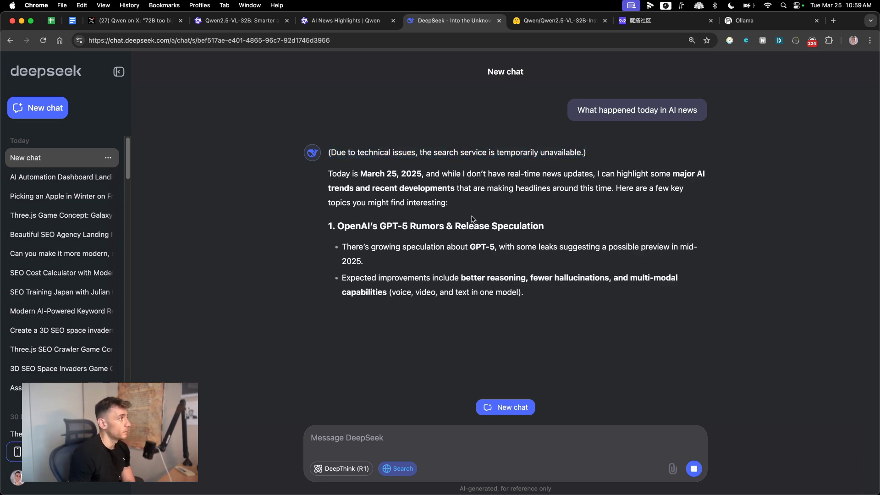
left_click(339, 20)
scroll(411, 171, "down", 2)
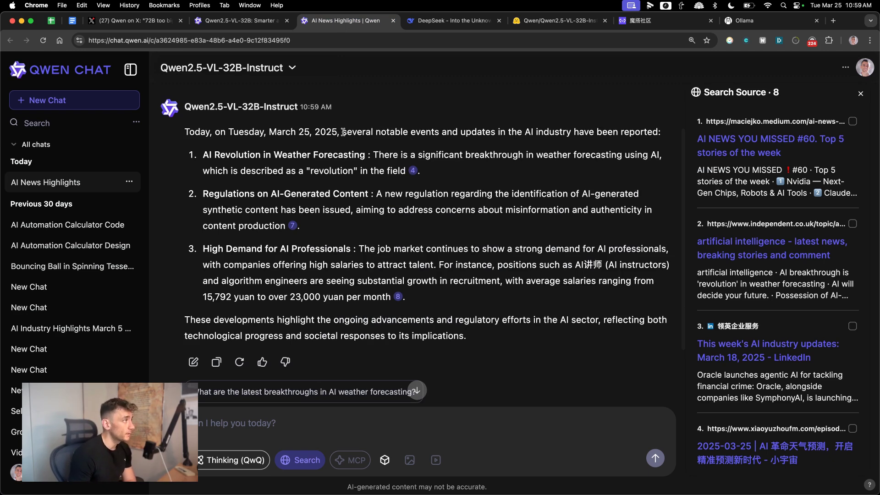
scroll(342, 132, "up", 2)
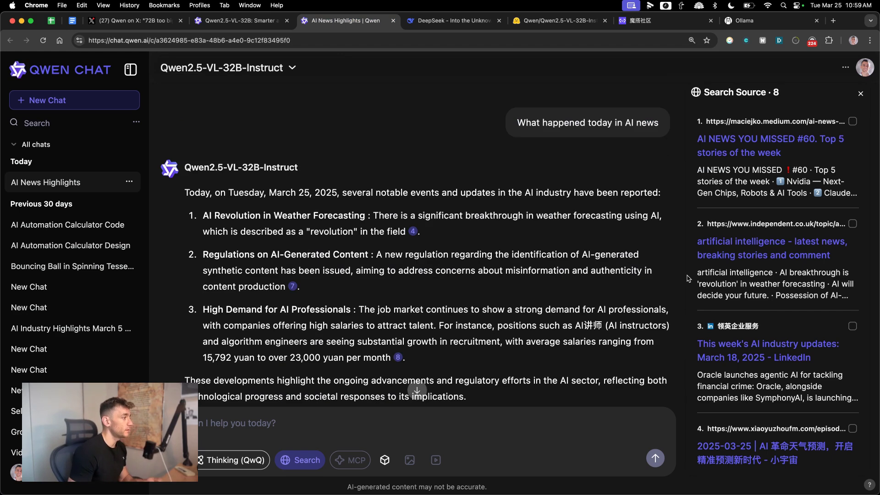
Draft a multi-line prompt for an HTML landing page on the AI news promoting AI Profit Boardroom
left_click(221, 467)
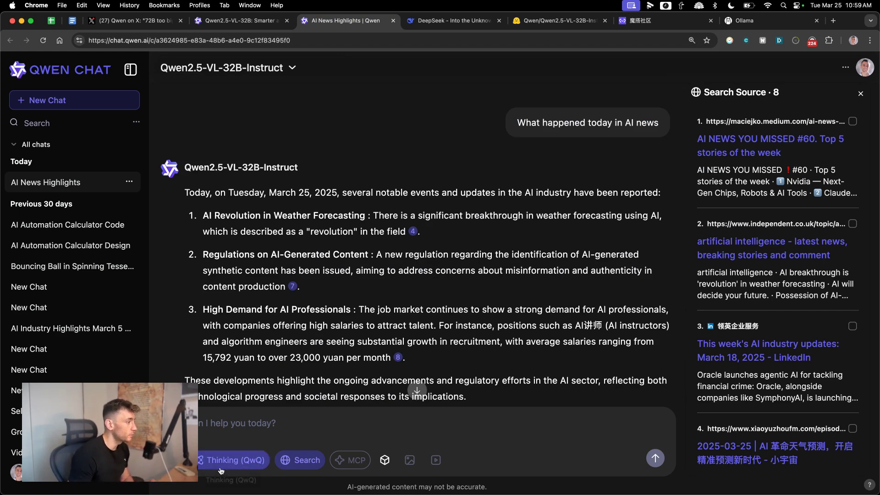
scroll(372, 330, "down", 3)
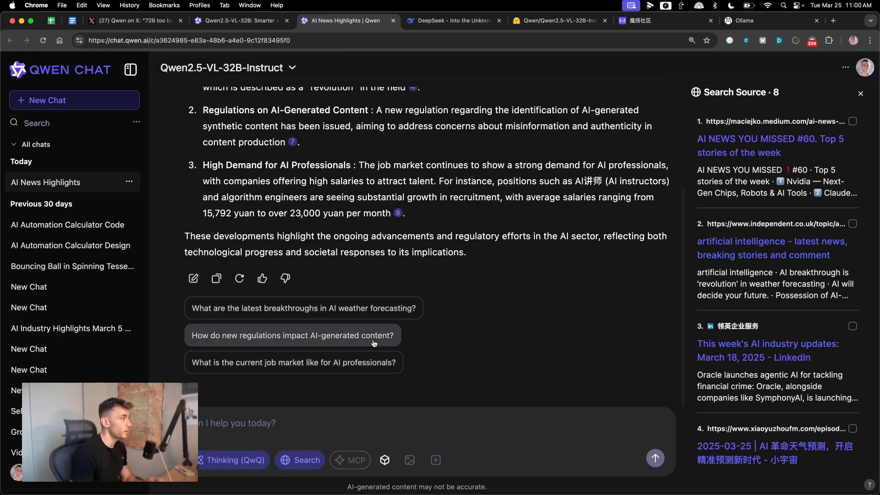
left_click(374, 342)
type("a beautiful sleek")
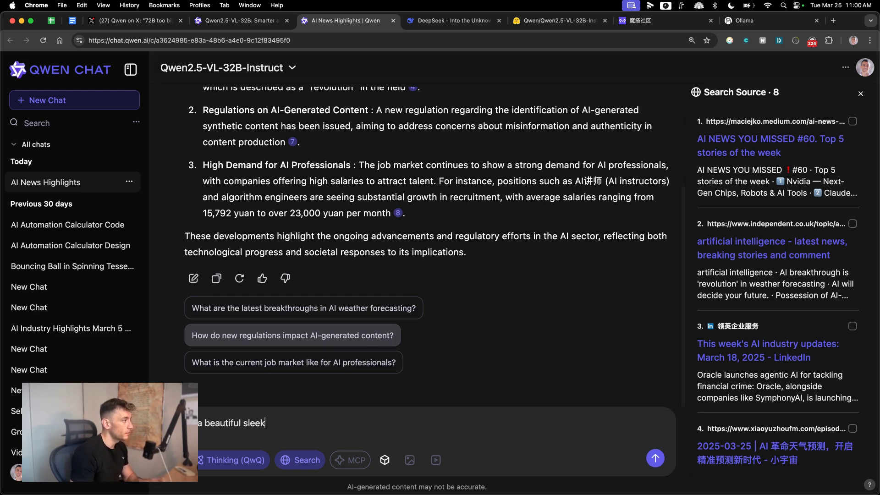
type("modern landin")
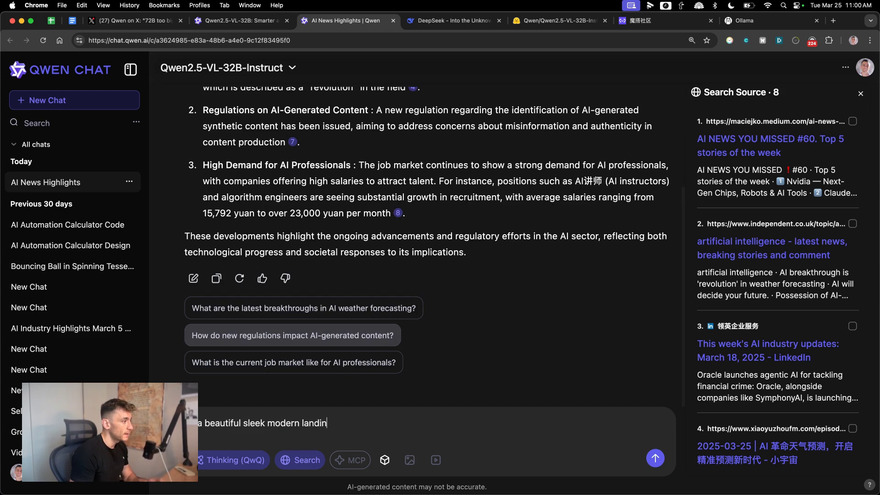
type("g page in HTML")
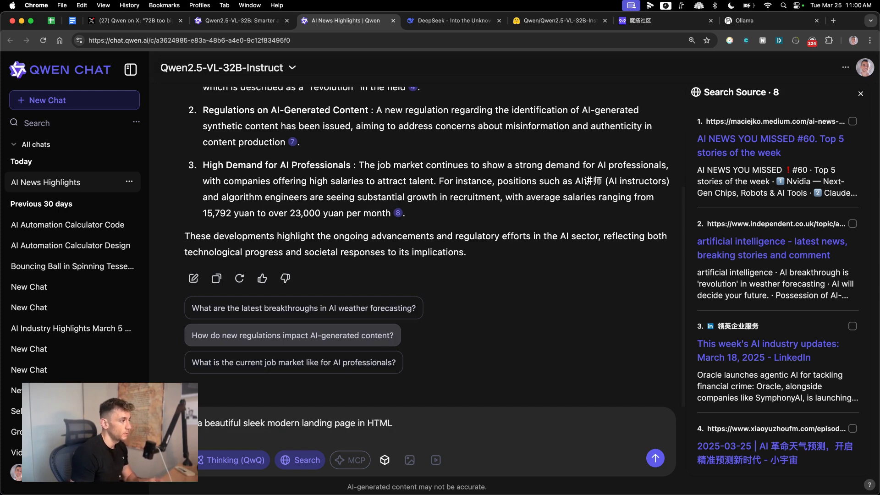
type(" based on these AI n")
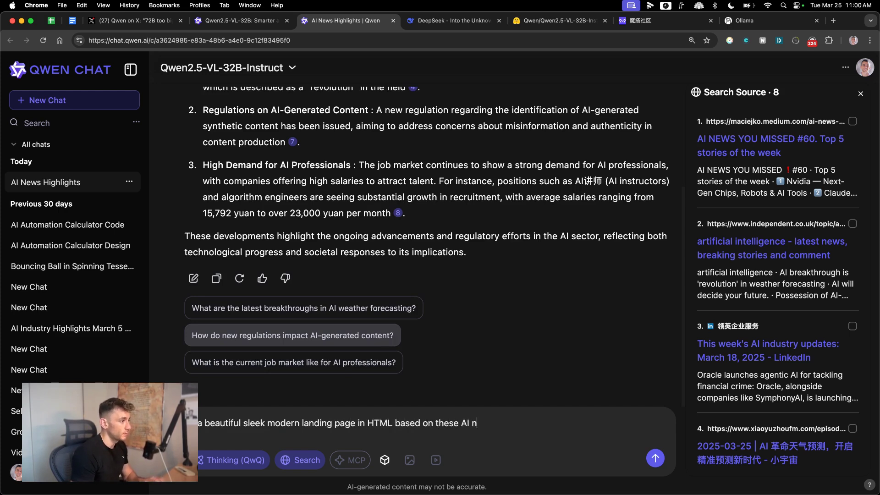
type("ews headlines")
key("shift+Return")
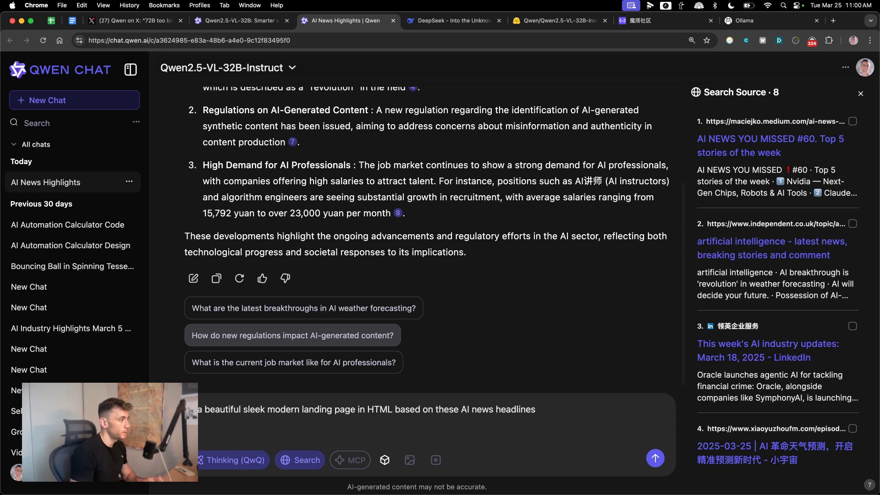
key("BackSpace")
key("BackSpace")
key("BackSpace")
type("e the AI Po")
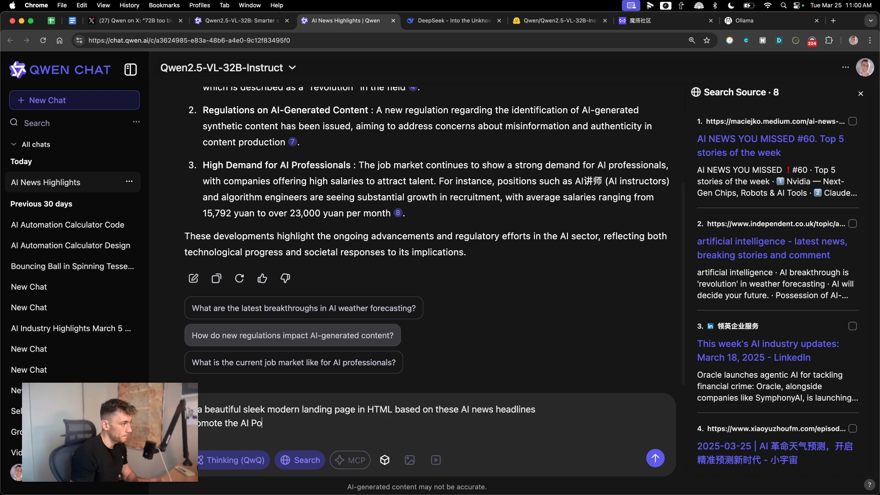
key("BackSpace")
type("rofit Boardroom in the content")
key("shift+Return")
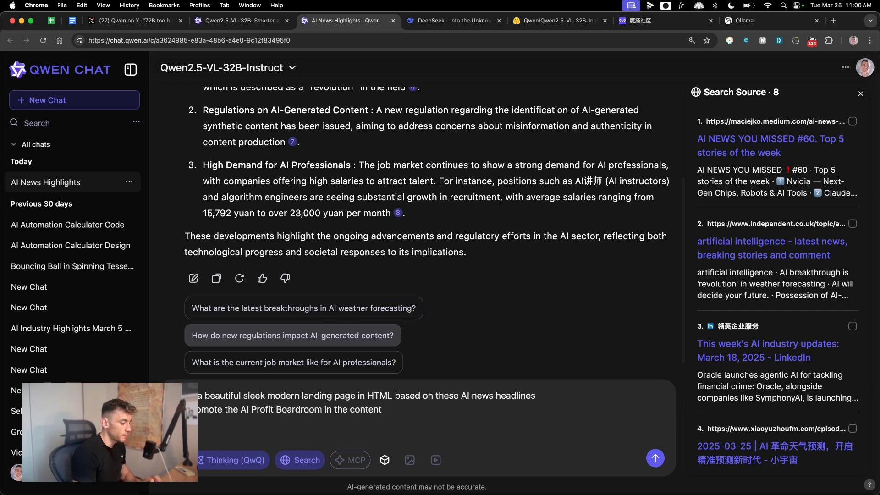
Load the AI Profit Boardroom Skool sales page in a new tab
key("ctrl+t")
type("ai")
key("Return")
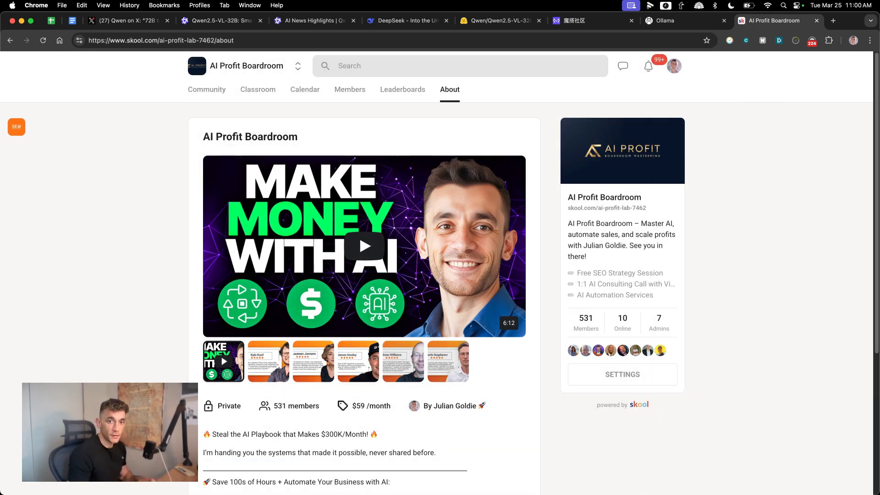
Attach a screenshot of the sales page to the Qwen Chat prompt
left_click(396, 24)
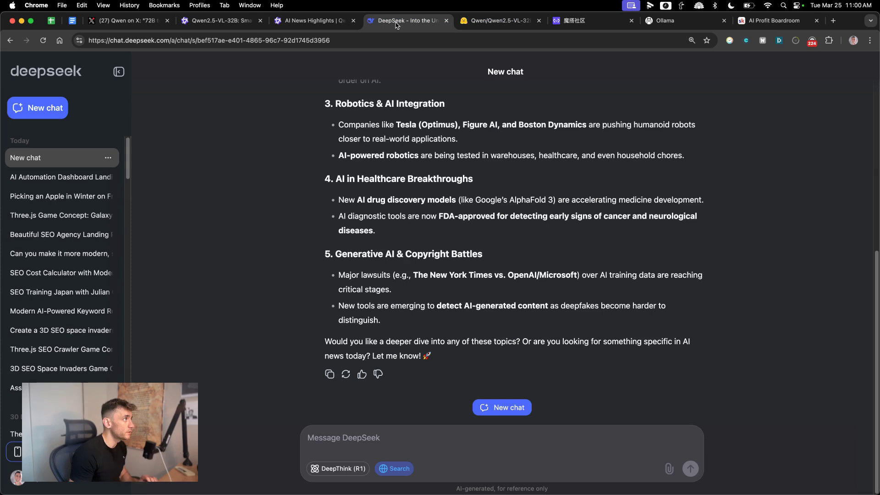
left_click(315, 19)
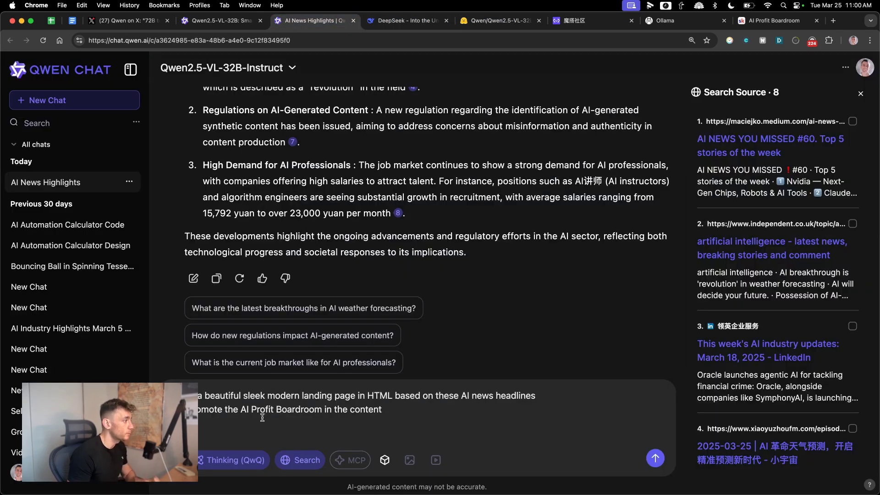
key("super+v")
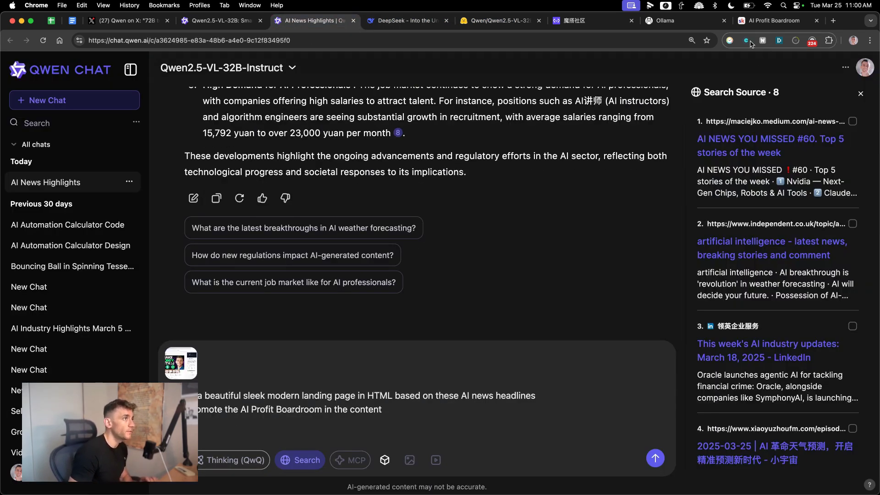
Add the Skool sales page link to the prompt and send the landing-page request
left_click(764, 21)
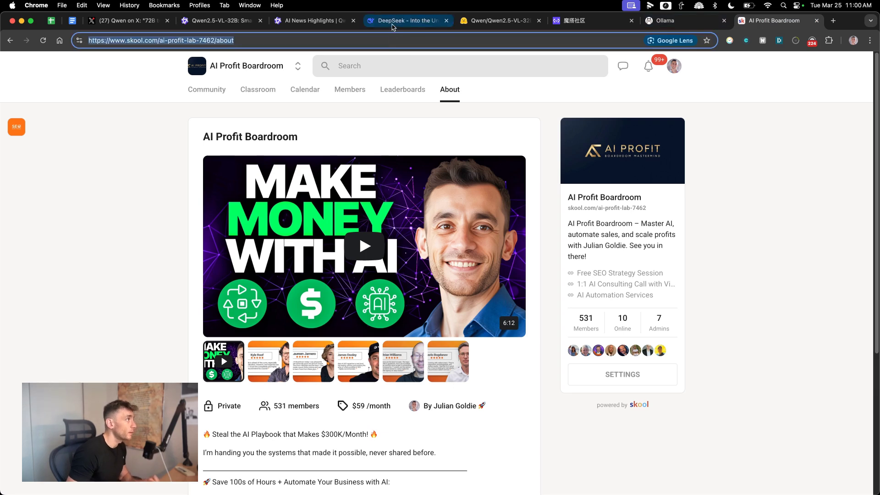
left_click(294, 21)
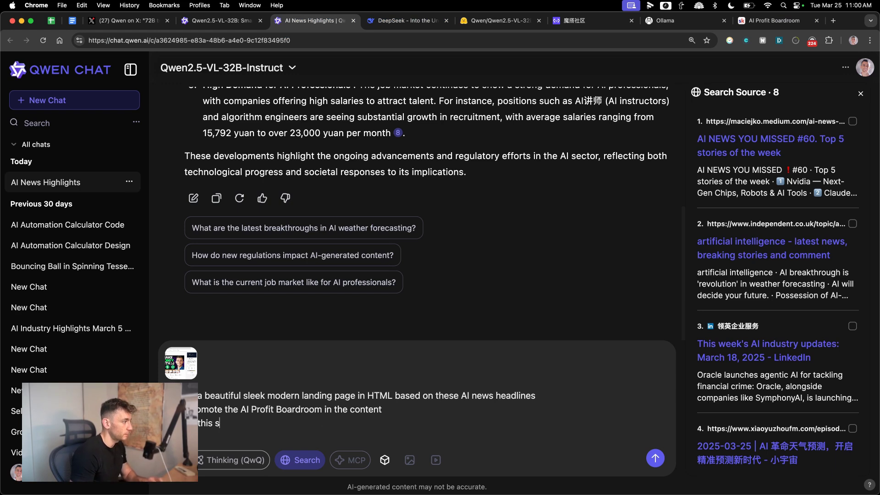
type("ales page:")
type("https://www.skool.com/ai-profit-lab-7462/about")
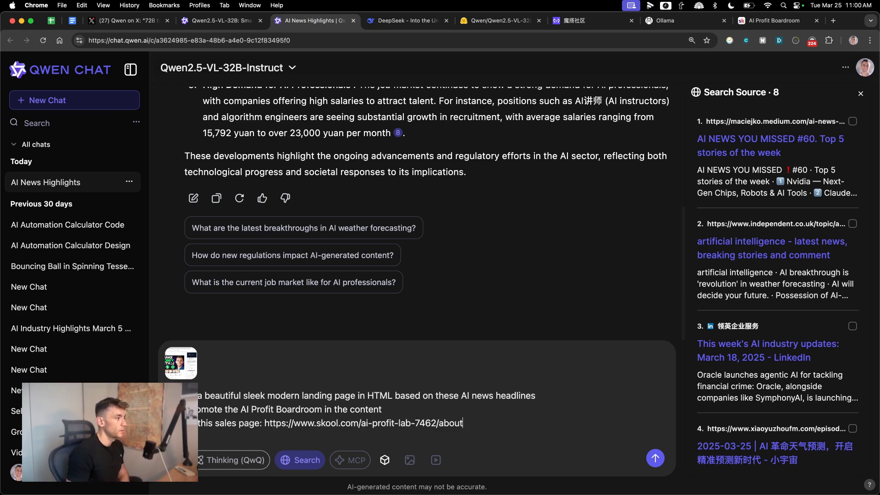
left_click(655, 456)
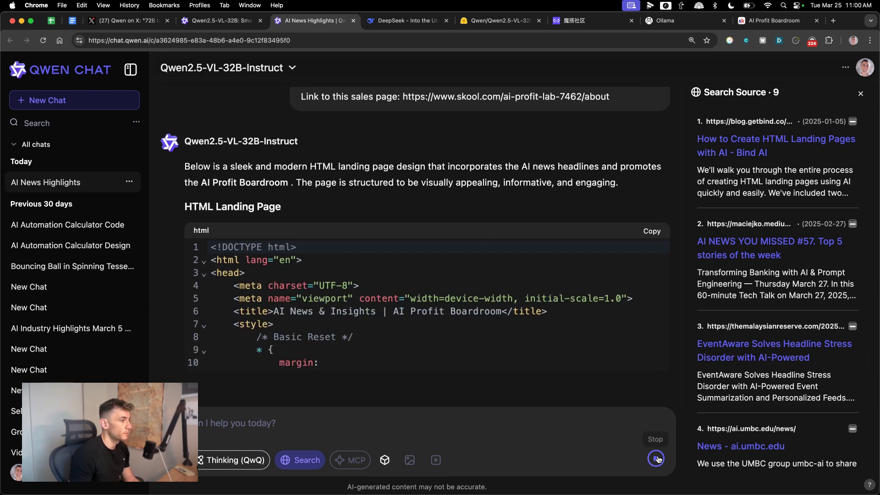
Show the rendered page preview and follow the streaming HTML code to its end
left_click(385, 461)
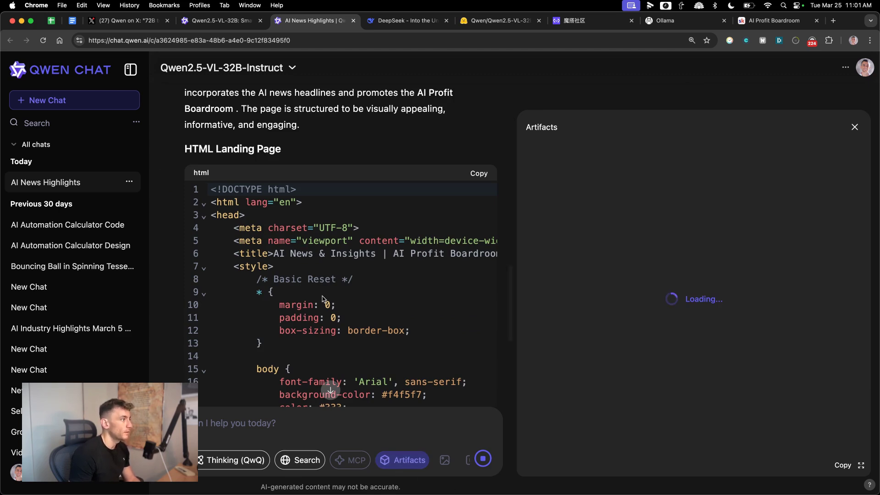
scroll(323, 301, "down", 10)
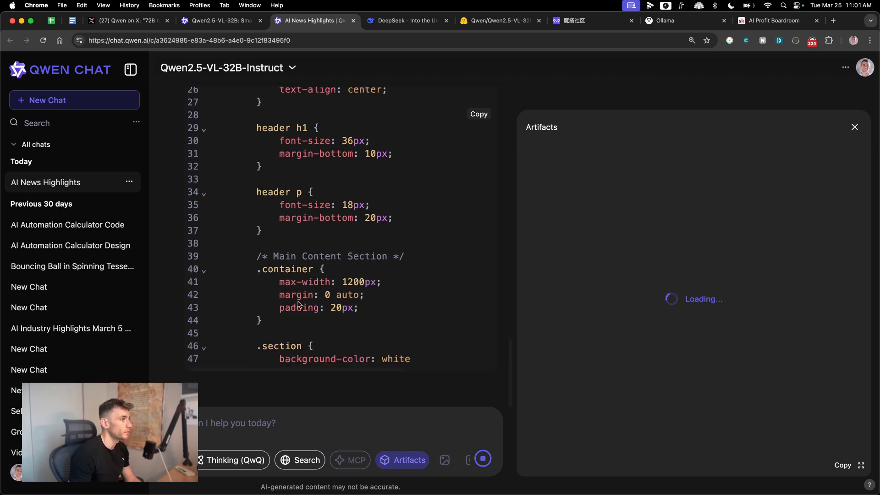
scroll(330, 295, "up", 5)
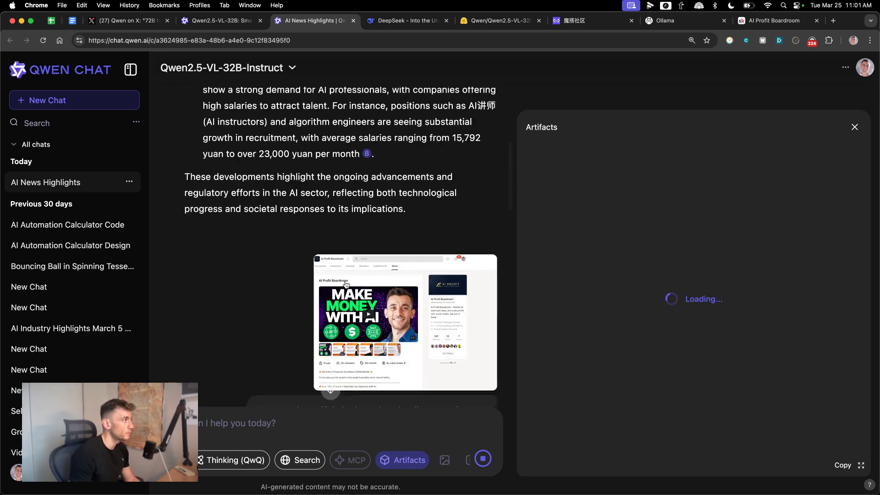
scroll(344, 296, "down", 5)
scroll(340, 289, "down", 8)
scroll(337, 282, "down", 5)
scroll(323, 274, "down", 1)
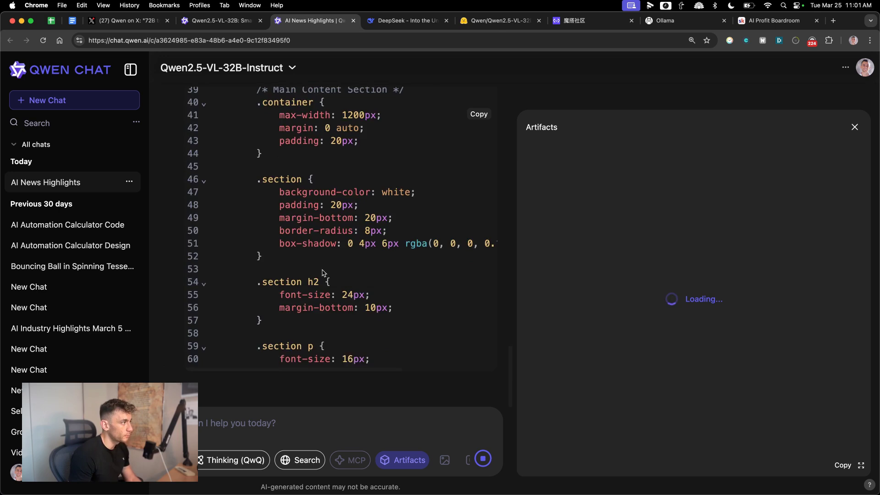
scroll(322, 273, "up", 10)
scroll(331, 272, "up", 8)
scroll(345, 269, "up", 1)
scroll(349, 268, "up", 1)
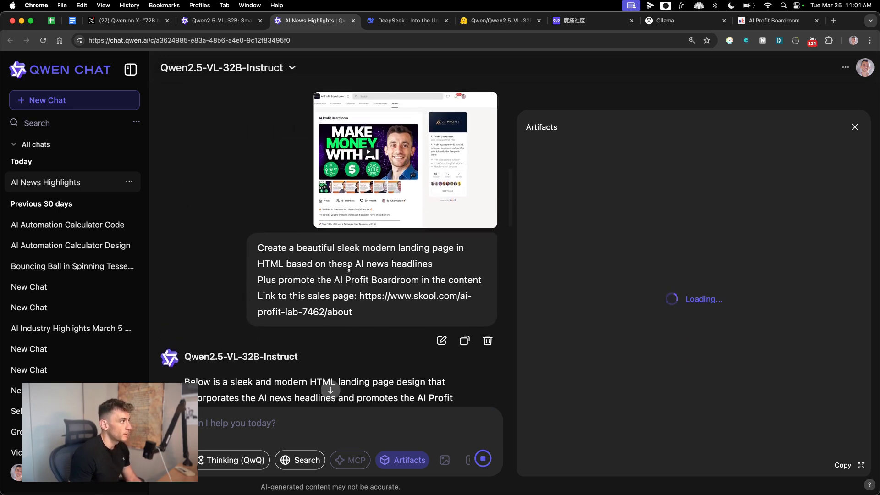
left_click_drag(242, 245, 380, 324)
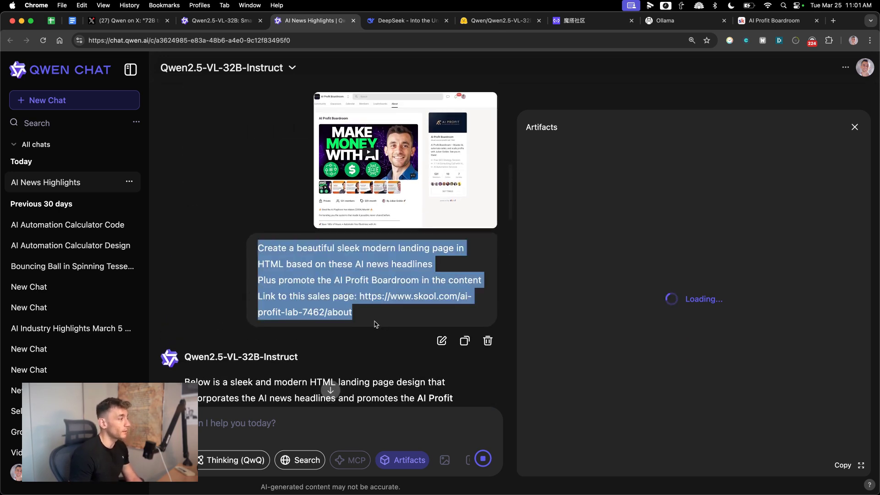
left_click(330, 391)
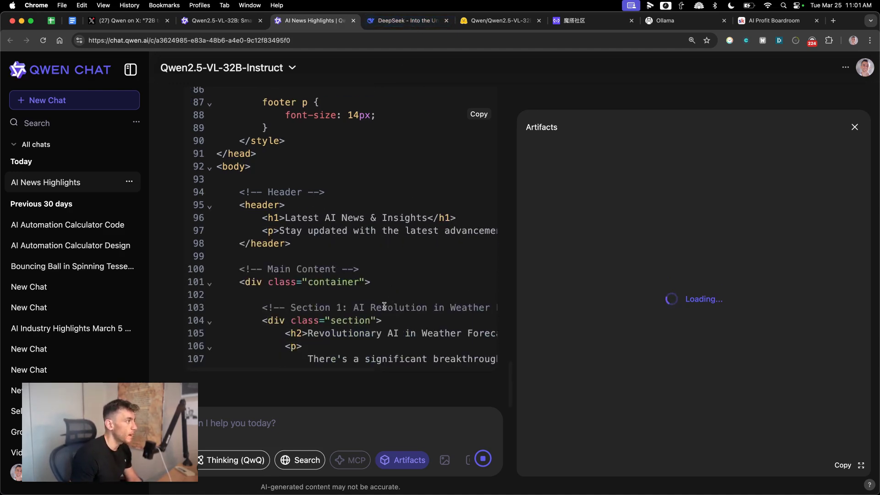
scroll(392, 289, "up", 5)
scroll(402, 261, "up", 5)
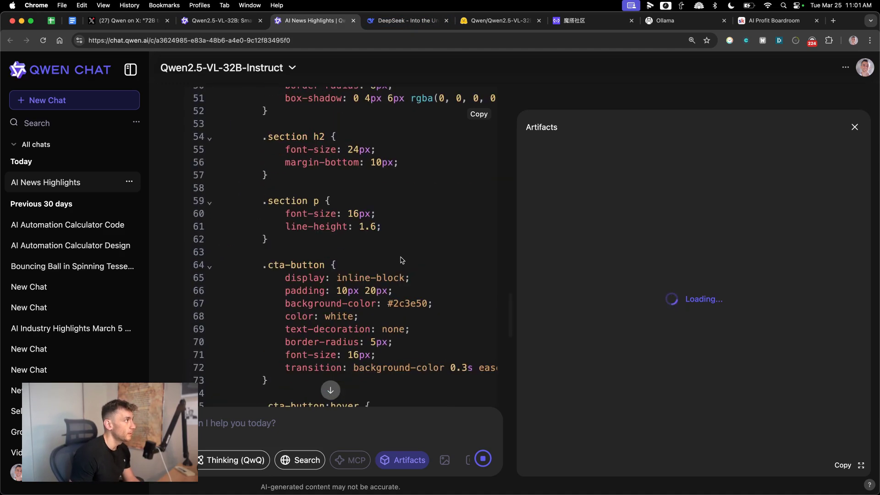
scroll(401, 260, "up", 5)
scroll(401, 259, "up", 5)
scroll(427, 289, "down", 15)
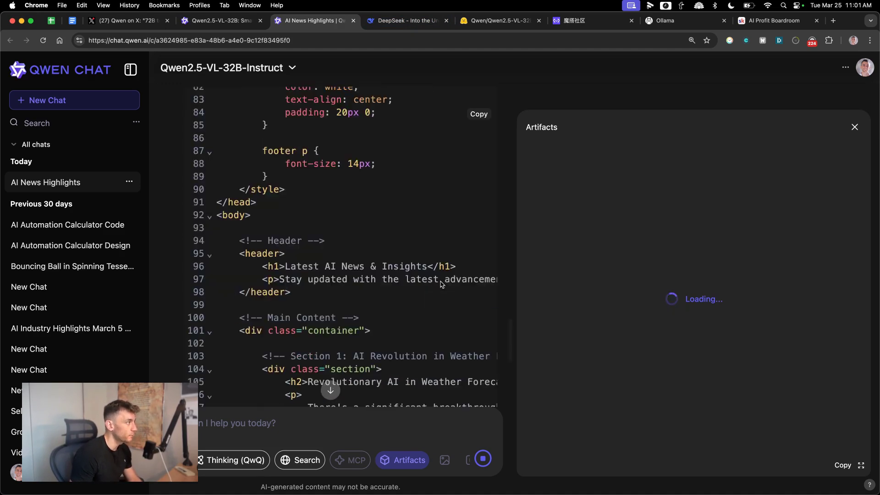
scroll(460, 317, "down", 2)
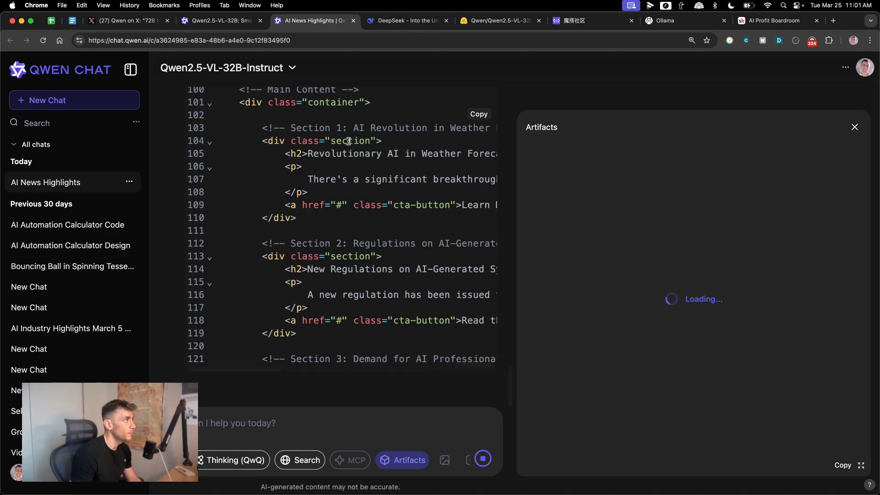
Load the Ollama website in the DeepSeek tab
left_click(399, 21)
left_click(398, 37)
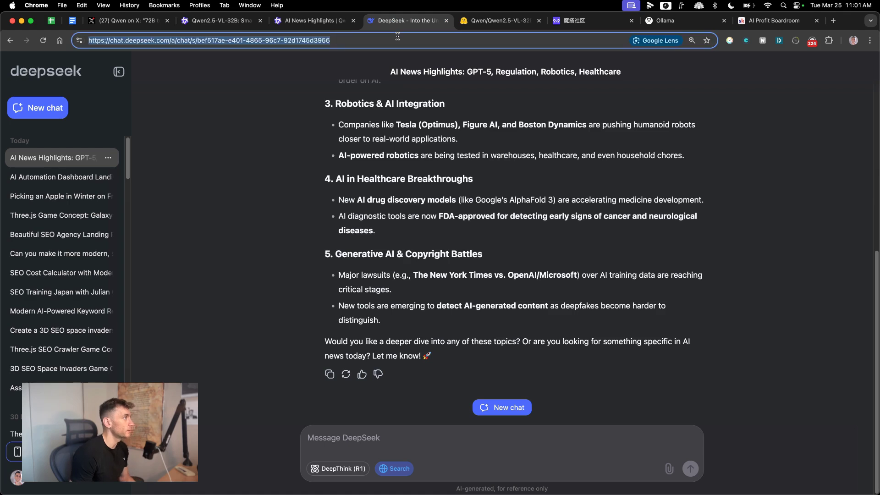
type("open")
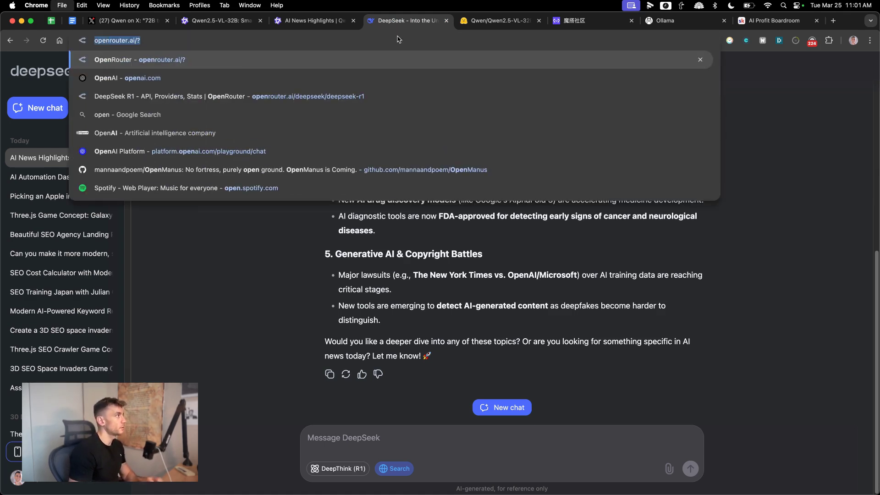
key("BackSpace")
key("BackSpace")
key("BackSpace")
type("ollama")
key("Return")
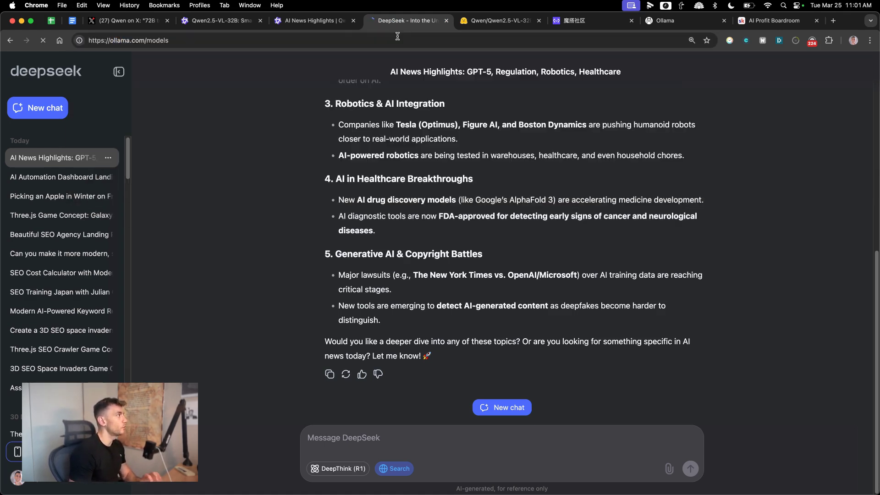
scroll(254, 320, "down", 2)
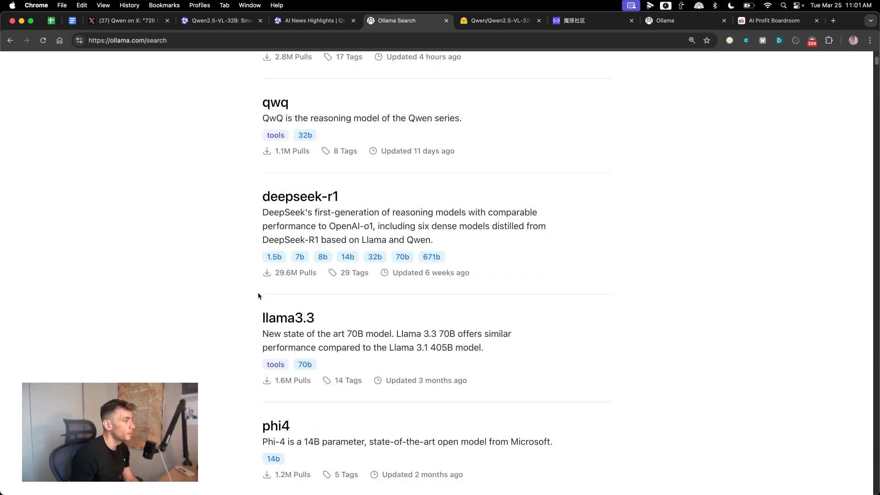
scroll(258, 292, "down", 7)
scroll(229, 257, "down", 3)
scroll(228, 252, "up", 4)
scroll(227, 252, "down", 3)
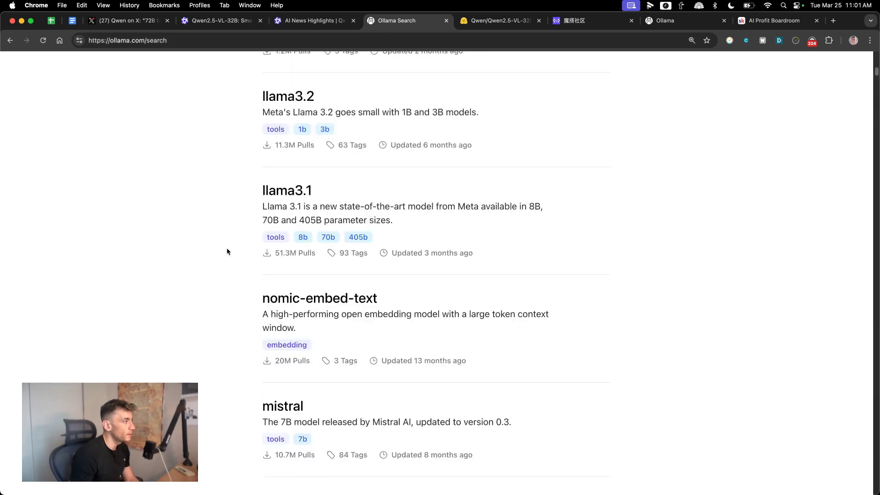
scroll(239, 280, "down", 2)
scroll(241, 283, "down", 5)
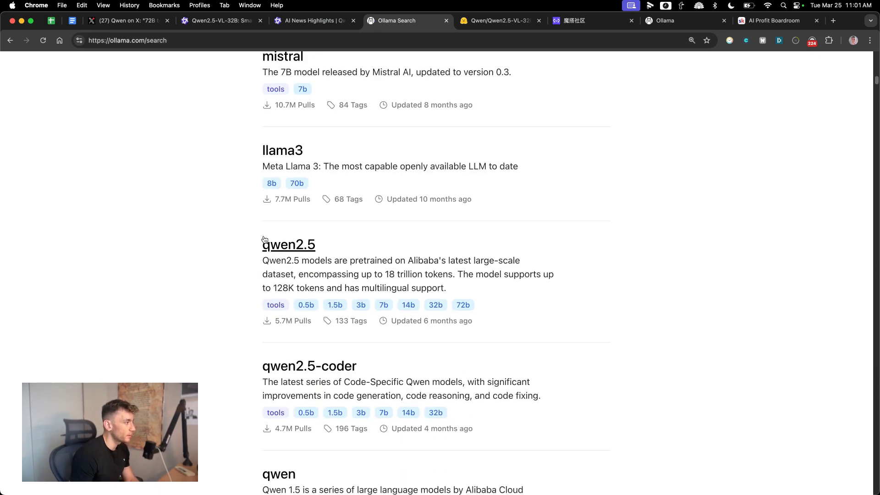
scroll(248, 180, "up", 20)
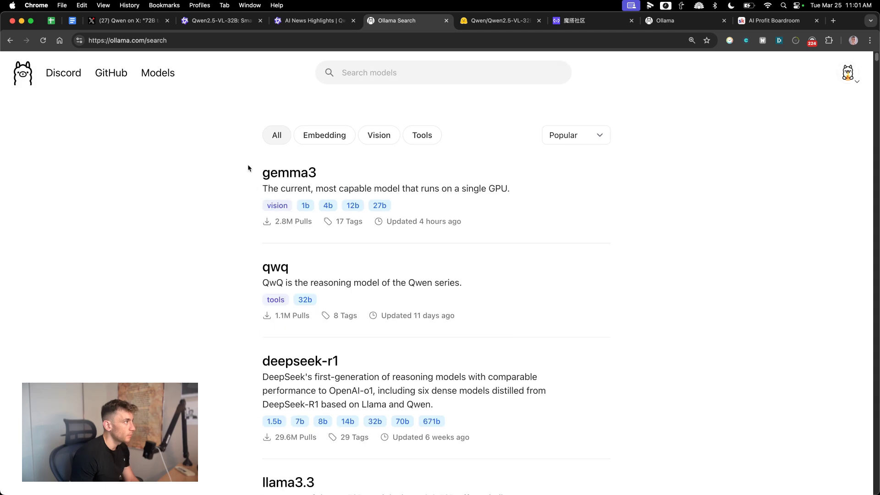
Search Ollama's model library for qwen, then return to the AI News Highlights chat
left_click(372, 63)
type("qwen")
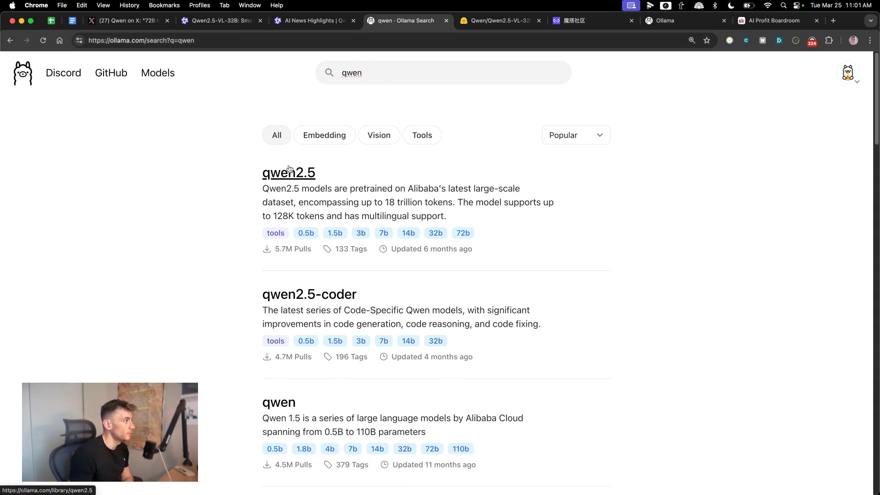
scroll(379, 446, "down", 5)
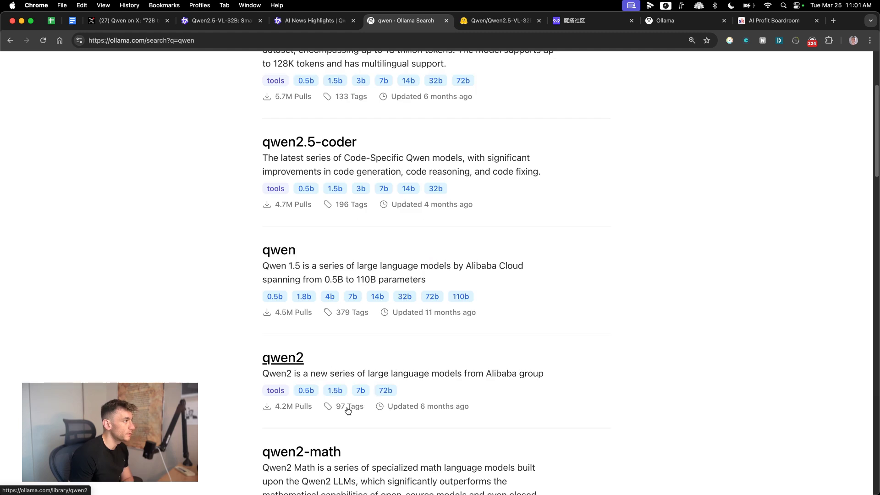
scroll(379, 449, "up", 4)
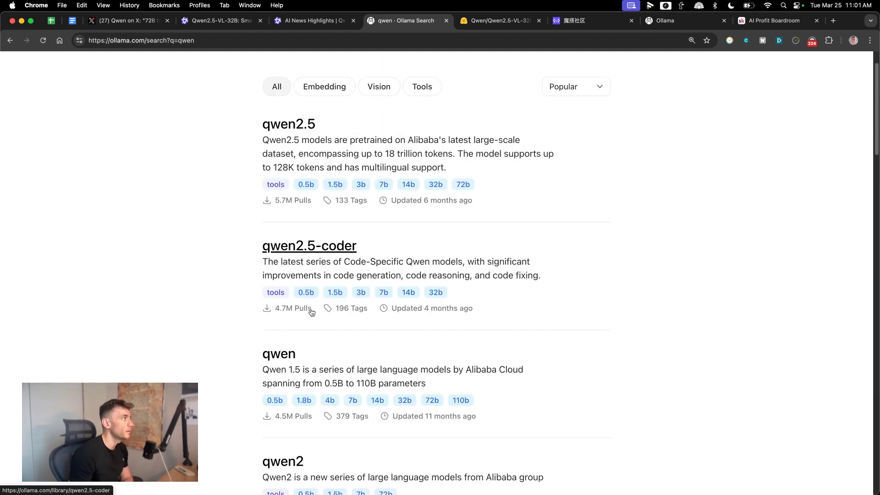
scroll(311, 310, "up", 1)
left_click(314, 20)
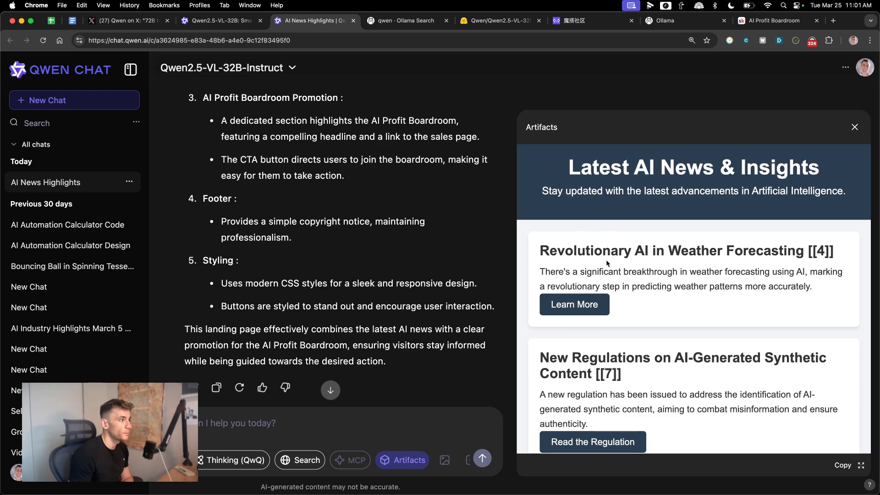
scroll(612, 265, "down", 5)
scroll(613, 275, "up", 4)
scroll(614, 310, "up", 3)
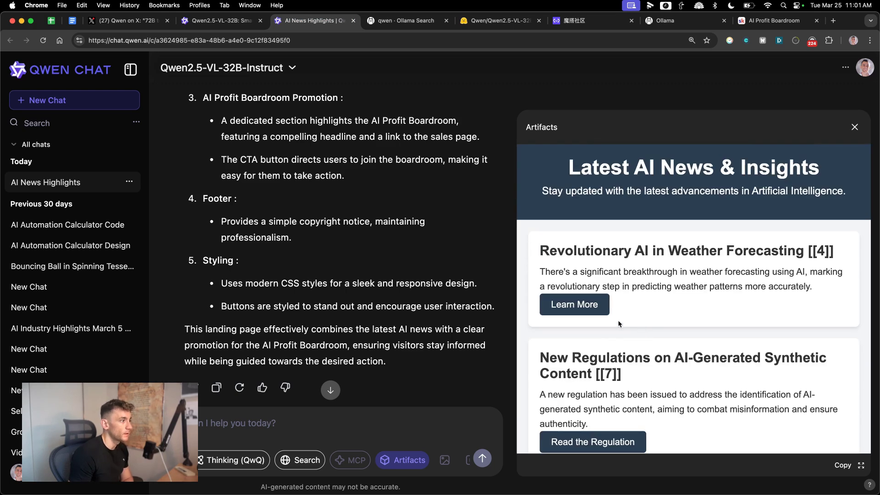
scroll(612, 330, "down", 6)
scroll(608, 343, "down", 2)
Test the preview's Join Now link to the AI Profit Boardroom page, then jump to the reply's end
left_click(571, 377)
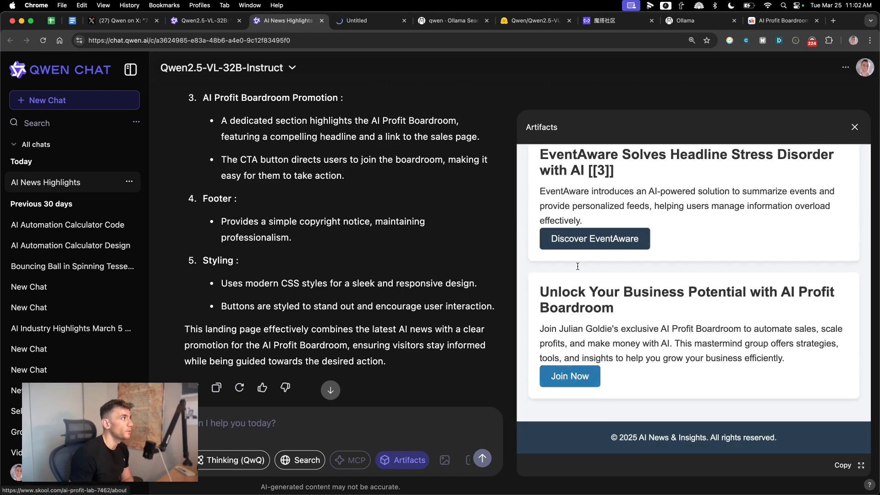
left_click(338, 25)
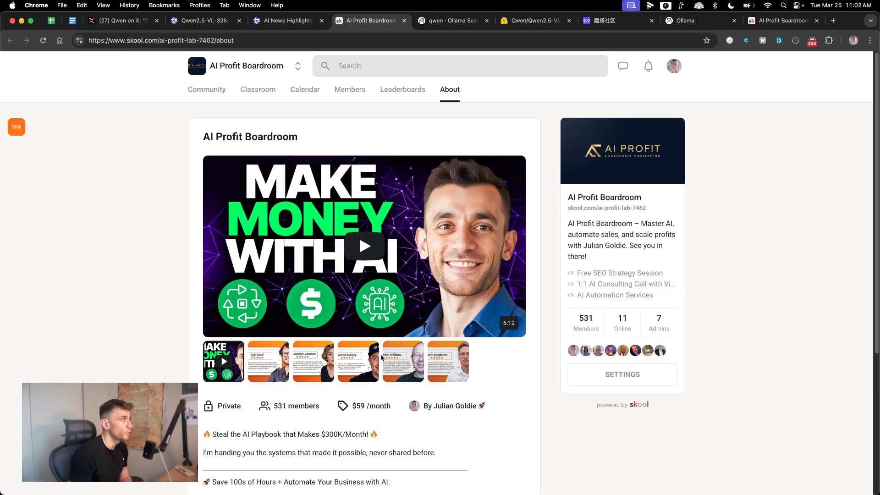
key("super+w")
scroll(400, 314, "up", 2)
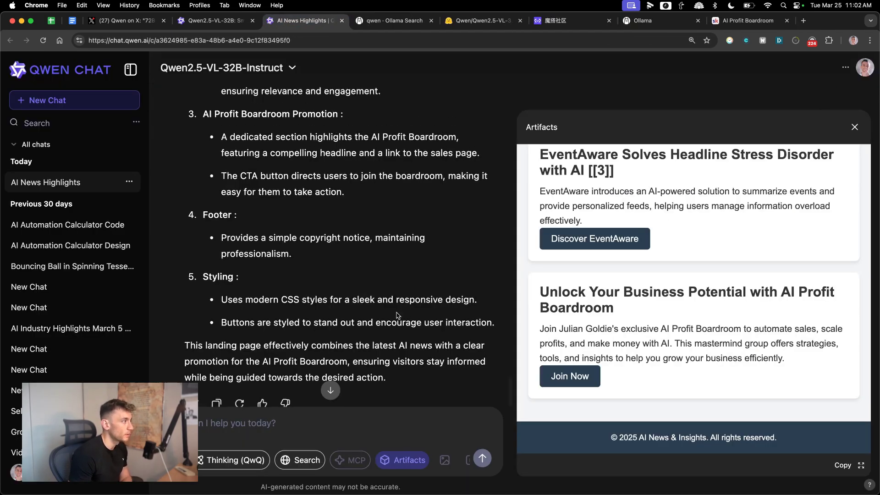
scroll(400, 314, "up", 5)
scroll(400, 314, "up", 5)
scroll(400, 313, "up", 5)
scroll(543, 319, "up", 5)
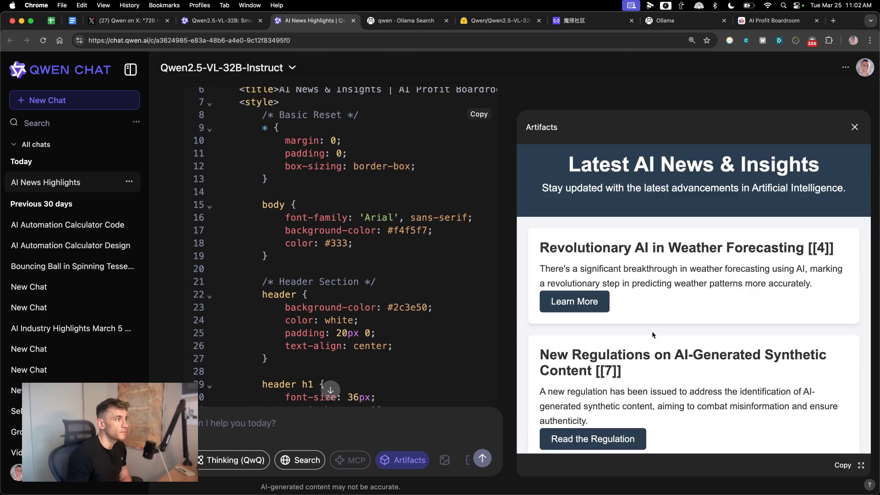
left_click(330, 390)
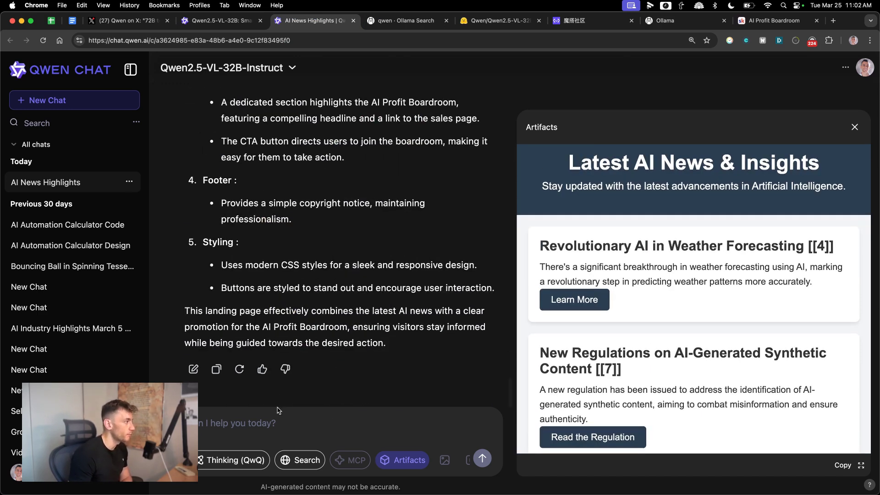
Send Qwen a follow-up asking for a sleeker redesign with reasoning mode enabled
left_click(220, 466)
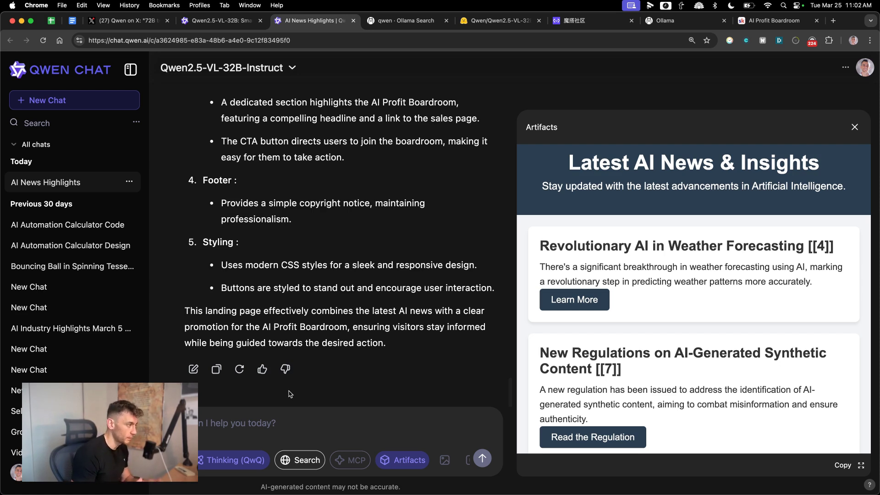
type("I")
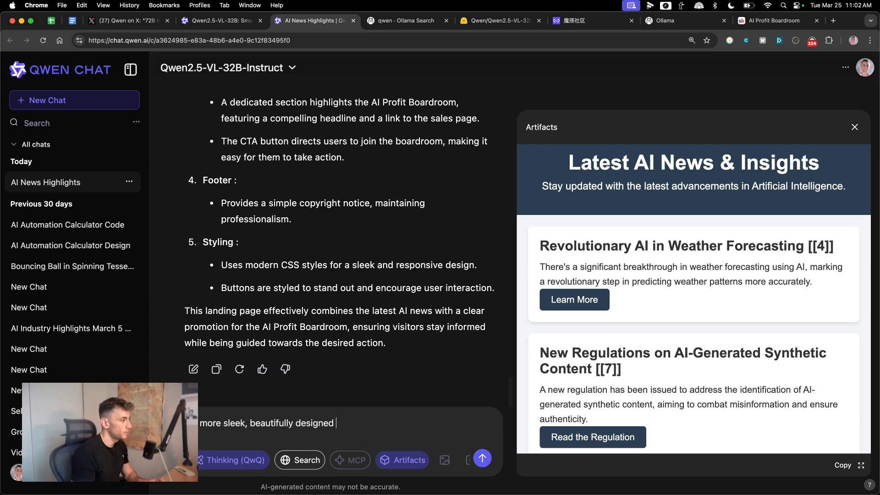
type("more conte nt")
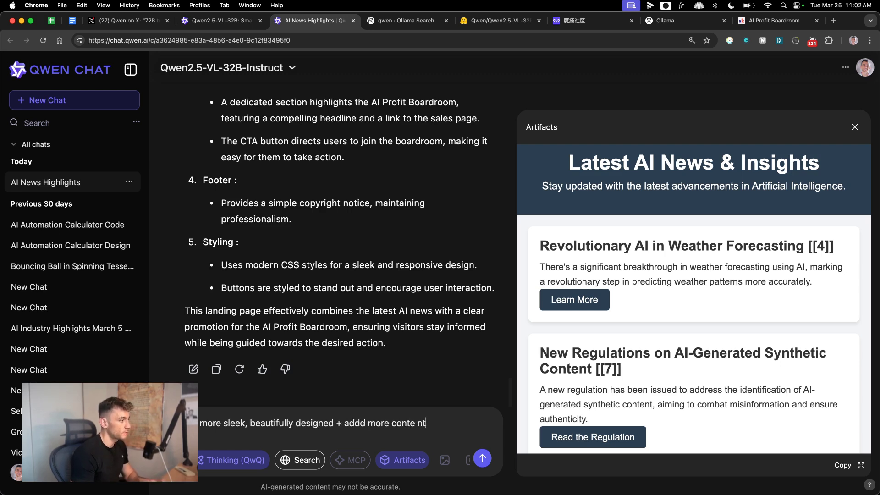
key("BackSpace")
key("BackSpace")
key("BackSpace")
type("nt to the page and")
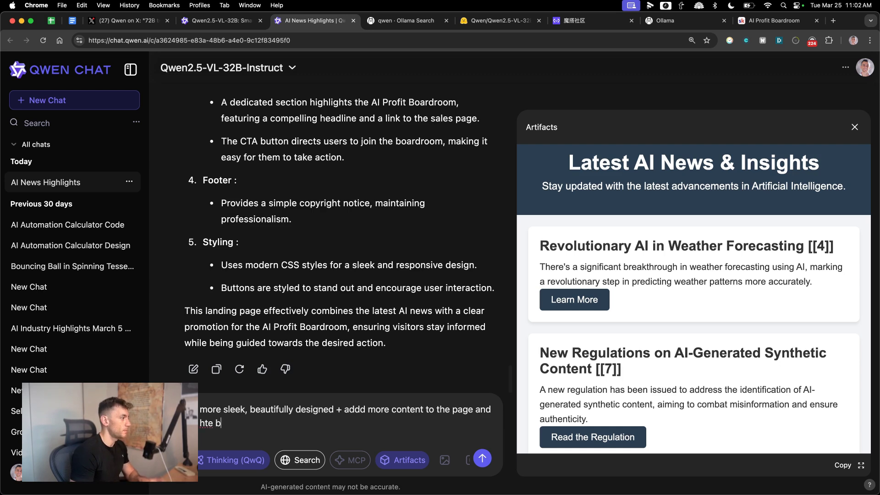
key("BackSpace")
key("BackSpace")
key("BackSpace")
type("the best design it ca")
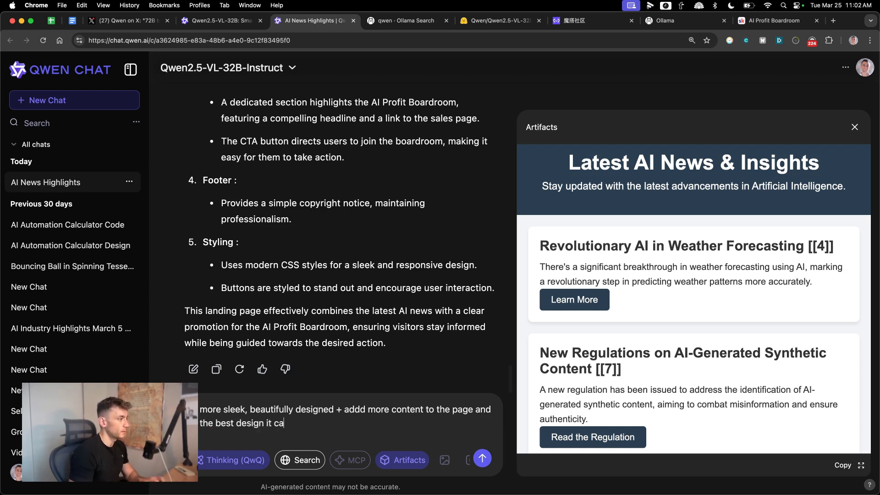
type("n possibly be with plent")
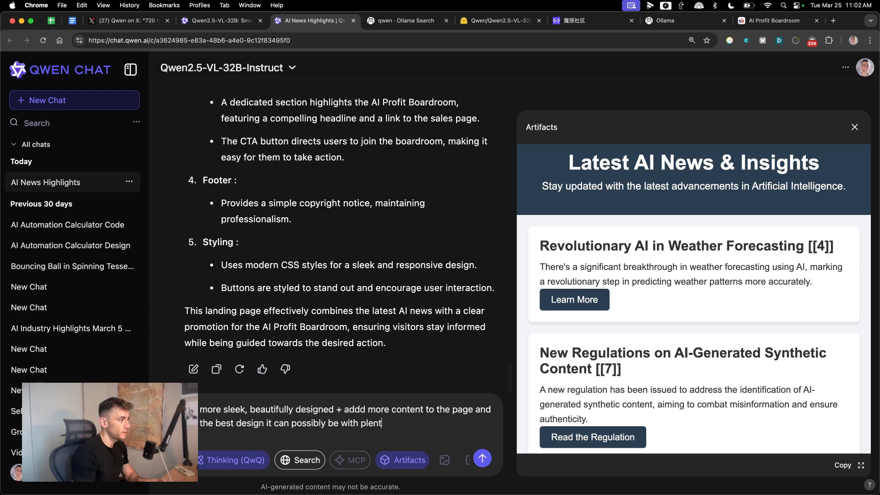
type("y of content about the AI oar")
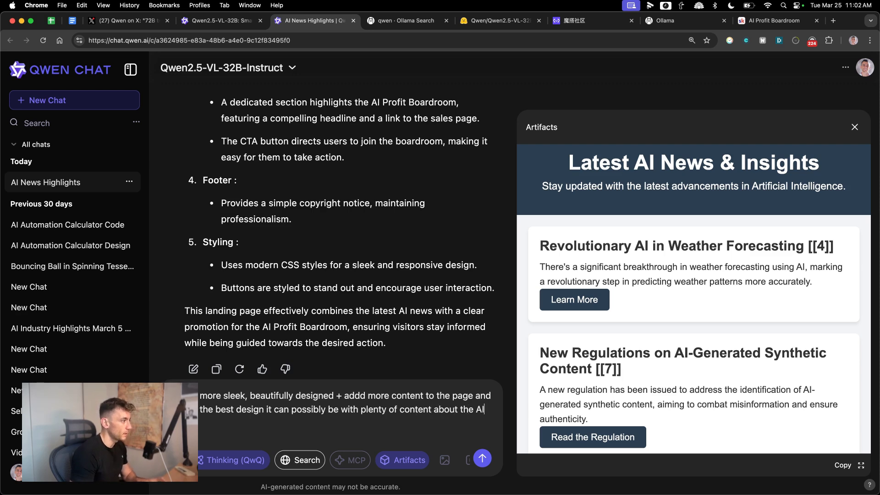
type("droom - plus use the image from")
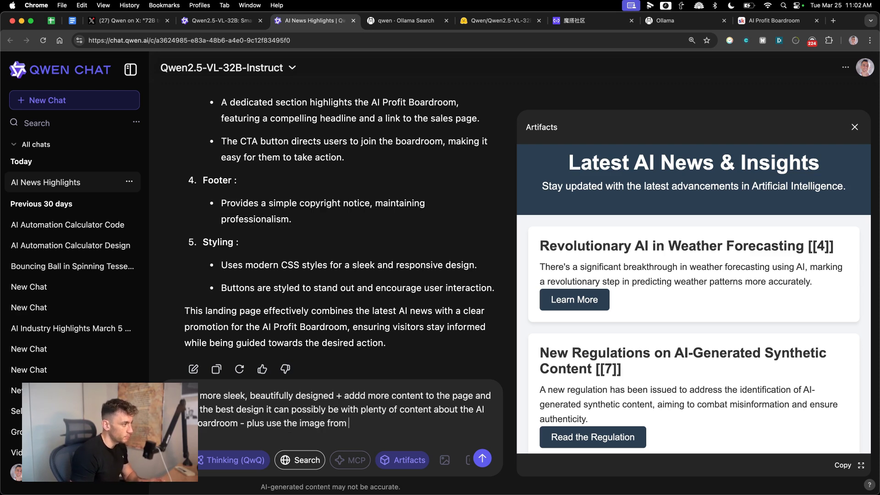
type("the imag")
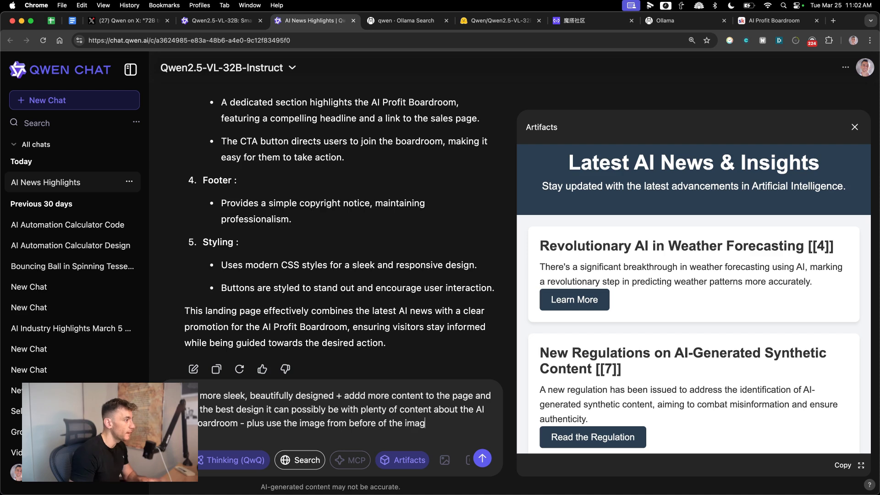
key("BackSpace")
key("BackSpace")
key("BackSpace")
key("BackSpace")
type("ai profit boardroom t")
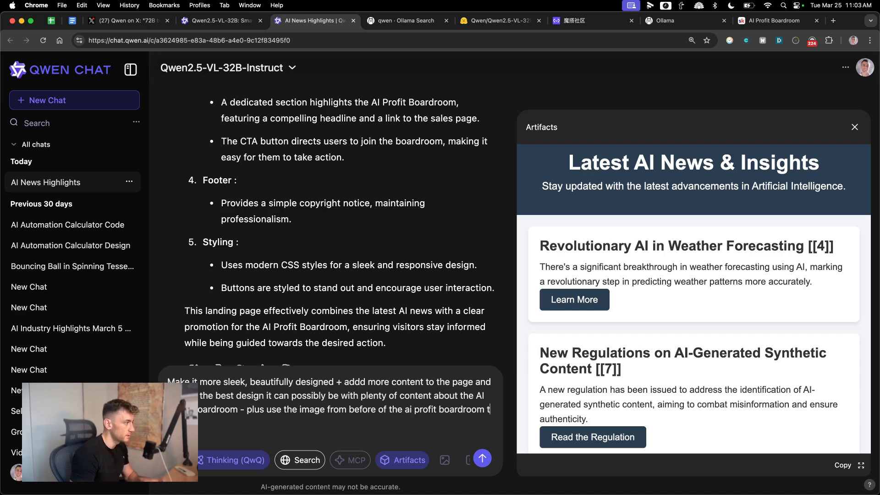
type("code")
key("Return")
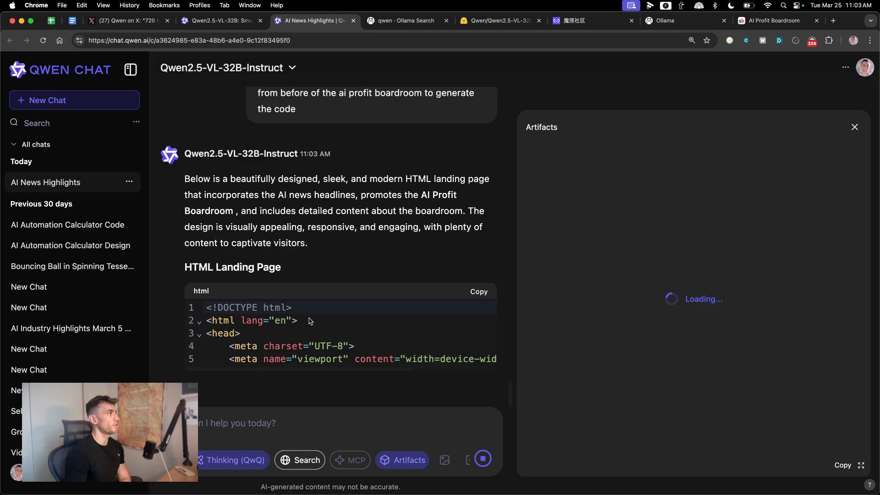
Reuse the Ollama tab to load the OpenRouter website (openrouter.ai)
left_click(427, 20)
left_click(434, 40)
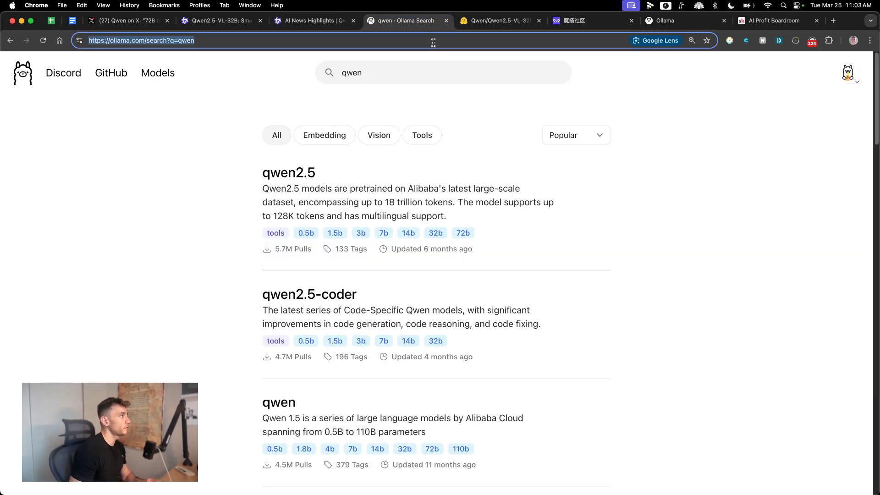
type("openrouter")
key("Return")
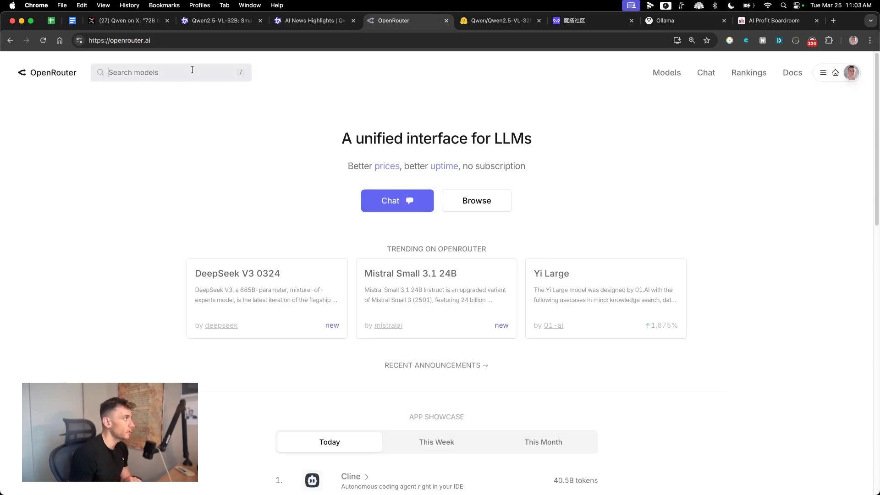
Search OpenRouter for qwen and open the Qwen2.5 VL 32B Instruct (free) model page
left_click(192, 70)
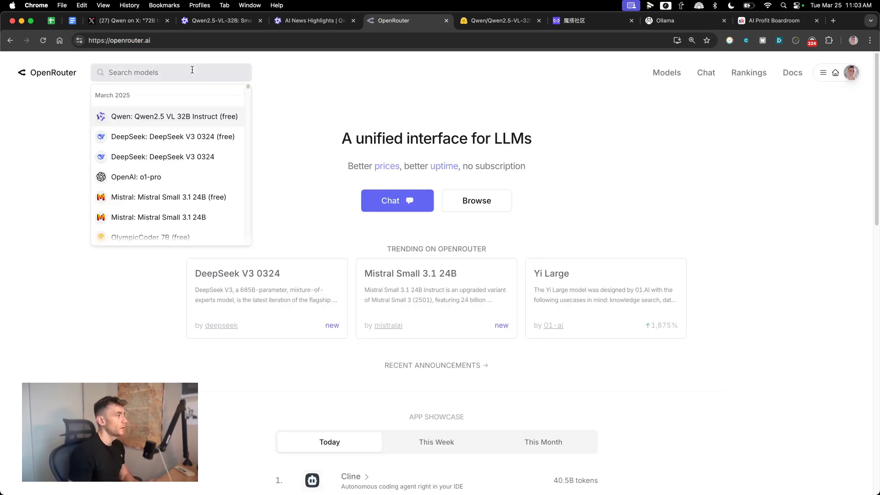
left_click(437, 248)
scroll(164, 226, "down", 10)
scroll(165, 225, "up", 5)
scroll(178, 155, "up", 1)
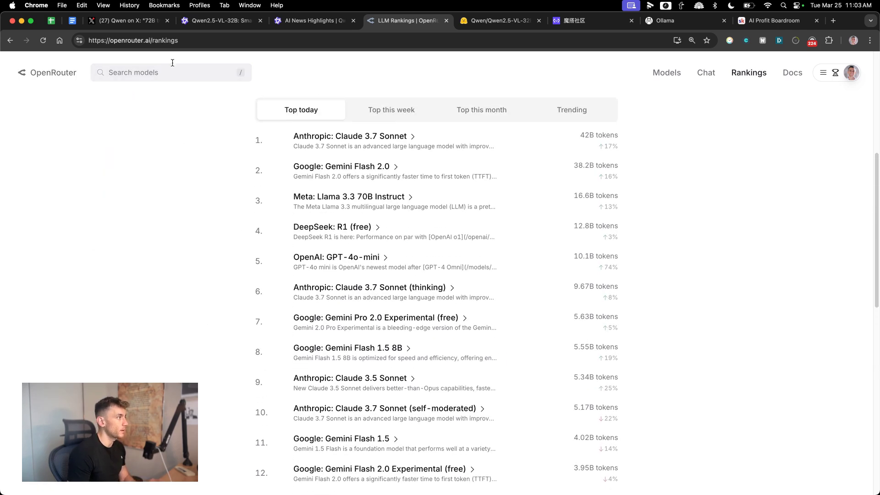
left_click(171, 71)
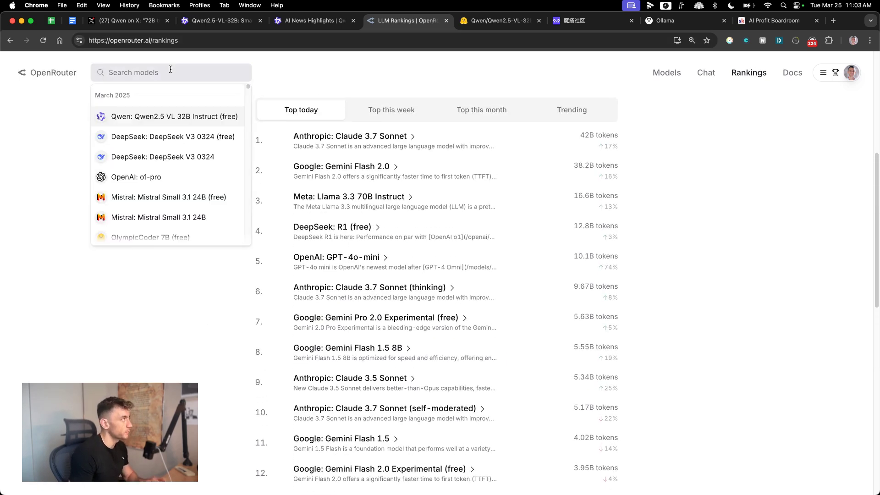
type("qwen")
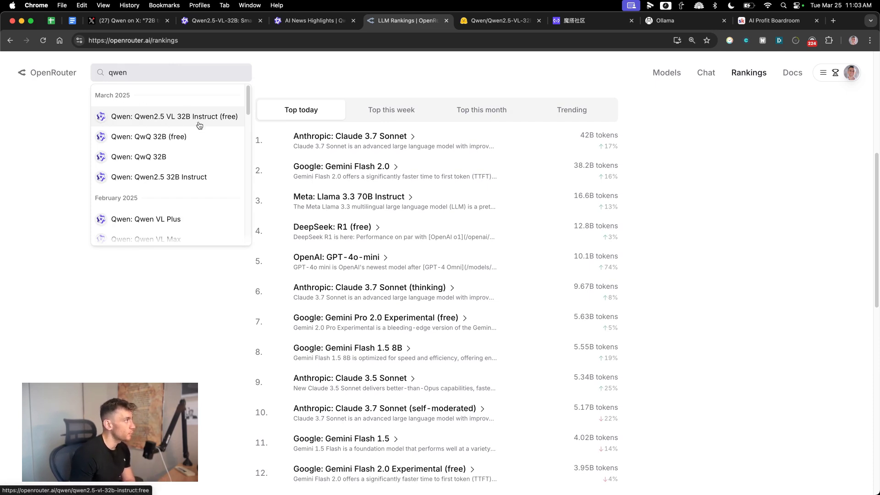
left_click(179, 116)
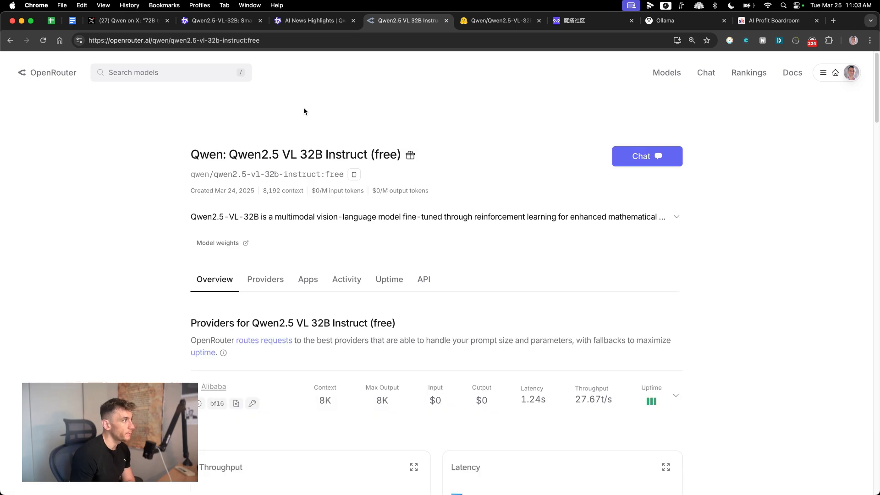
Highlight the model's title, check Qwen Chat's streaming code, and return to the model page
triple_click(428, 156)
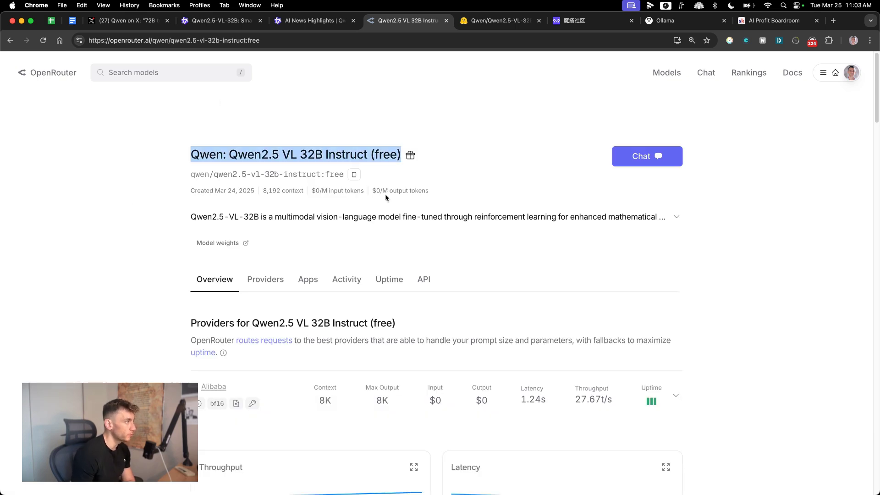
left_click(160, 251)
scroll(160, 251, "down", 10)
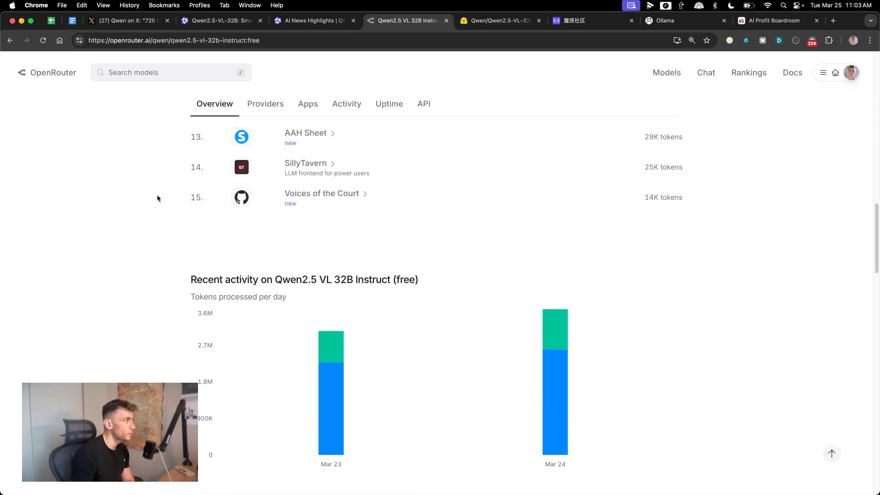
scroll(157, 198, "up", 10)
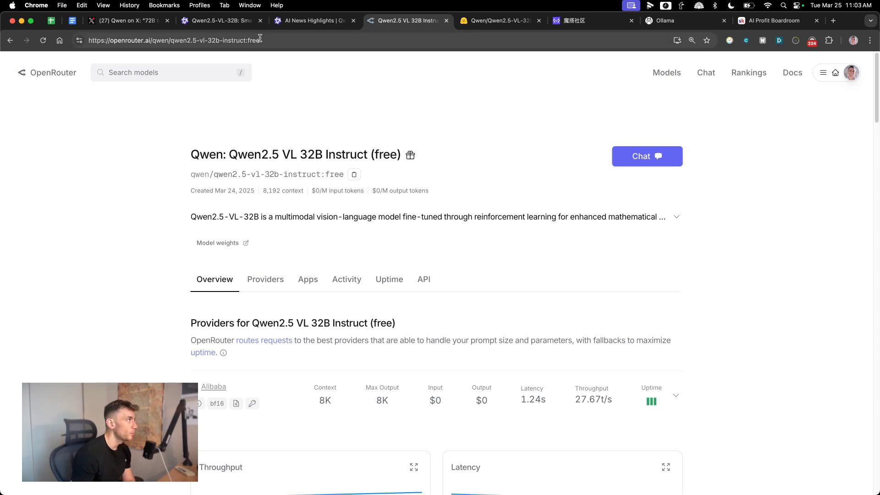
left_click(319, 19)
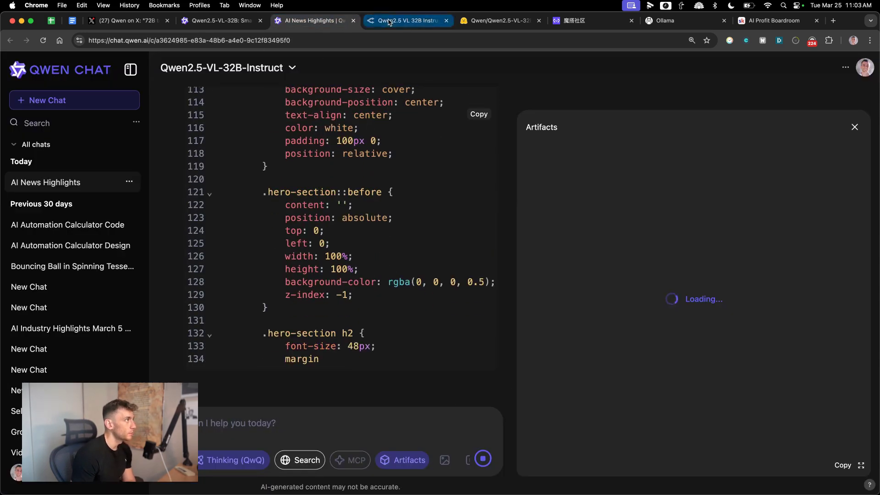
left_click(407, 20)
Review the OpenRouter API keys list from the account menu and go back to the model page
left_click(852, 73)
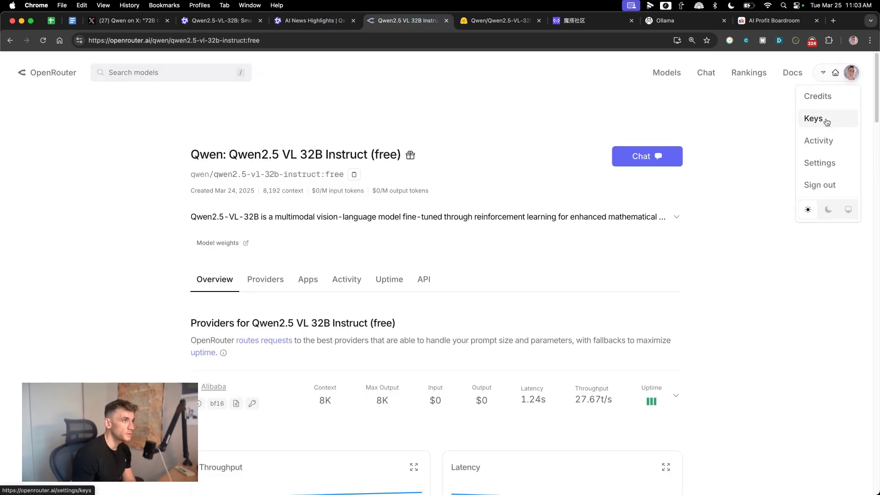
left_click(826, 119)
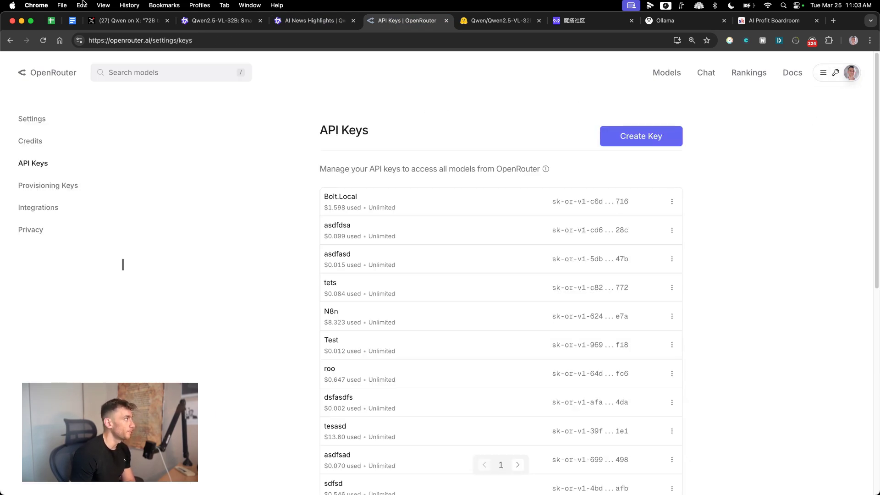
left_click(10, 40)
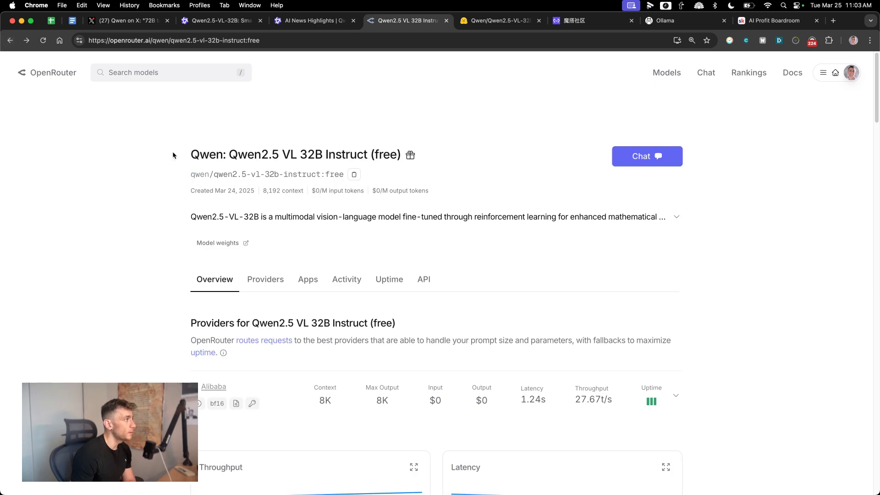
Highlight the Qwen2.5 VL 32B model title, then return to the AI News Highlights chat
mouse_move(173, 155)
left_mouse_down()
mouse_move(434, 173)
mouse_move(423, 151)
left_mouse_up()
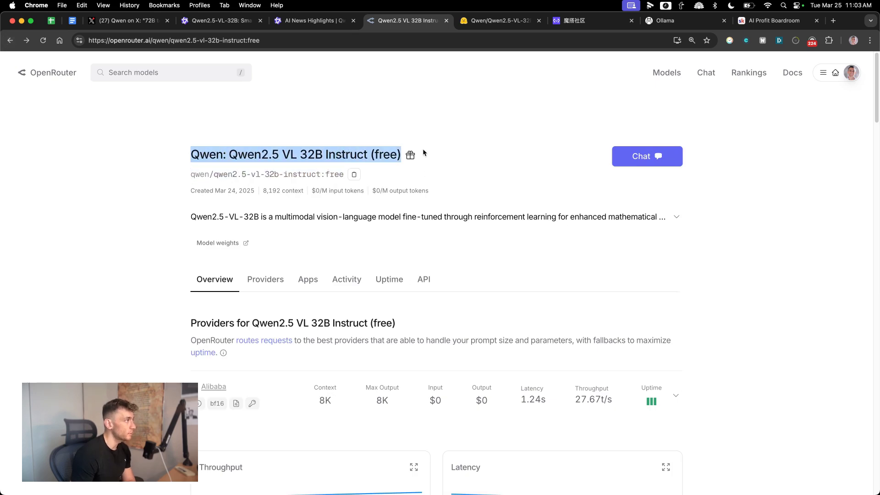
left_click(210, 153)
left_click_drag(163, 159, 398, 157)
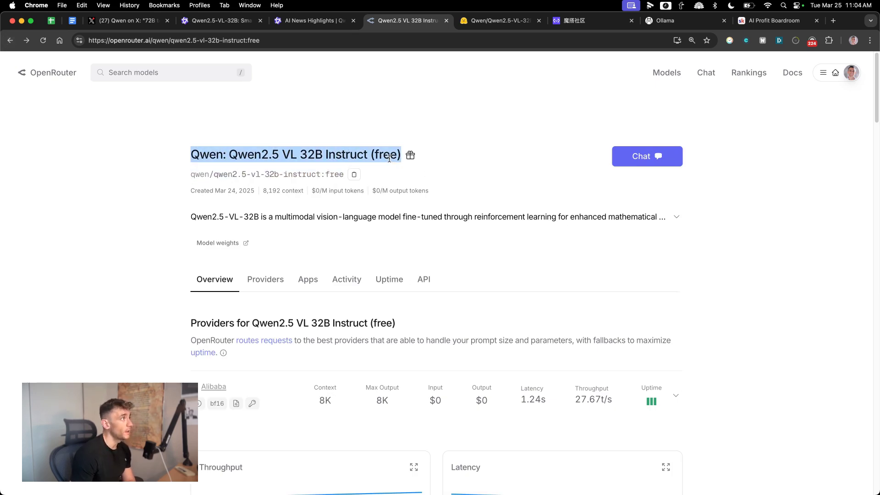
left_click(398, 112)
left_click(302, 22)
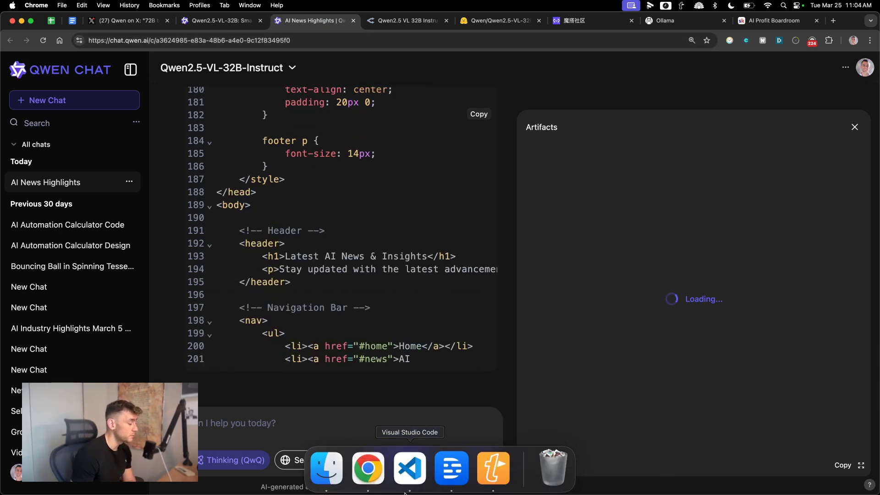
In Cline settings, set the OpenRouter model to qwen/qwen2.5-vl-32b-instruct:free and finish
left_click(409, 469)
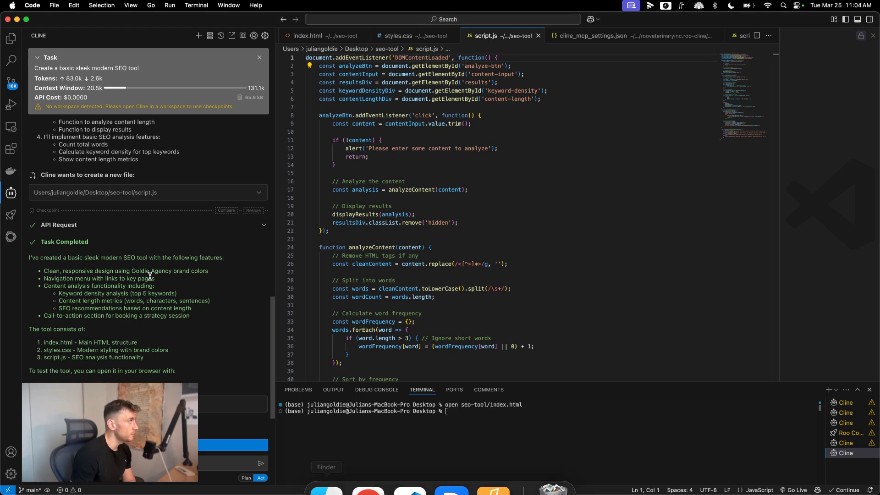
left_click(138, 445)
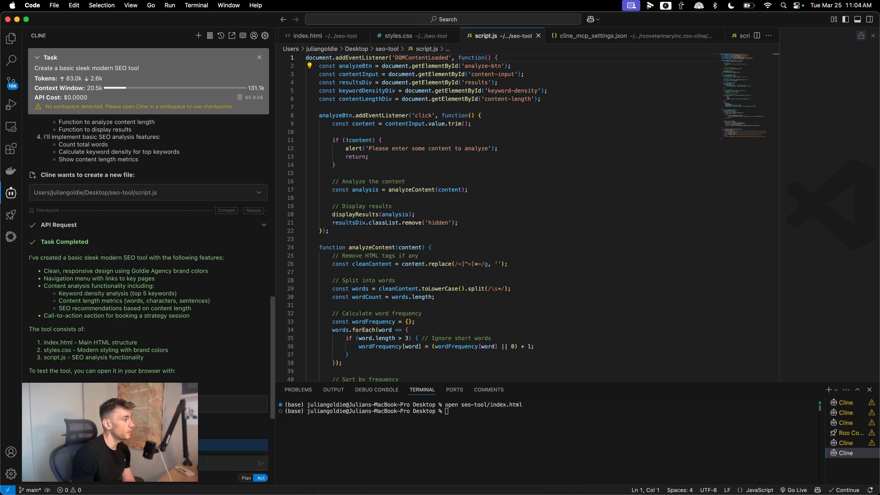
left_click(264, 36)
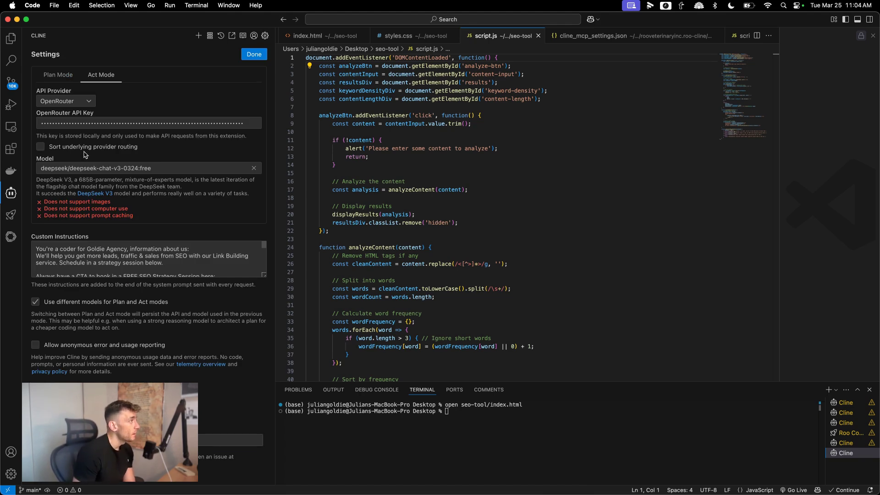
left_click(75, 168)
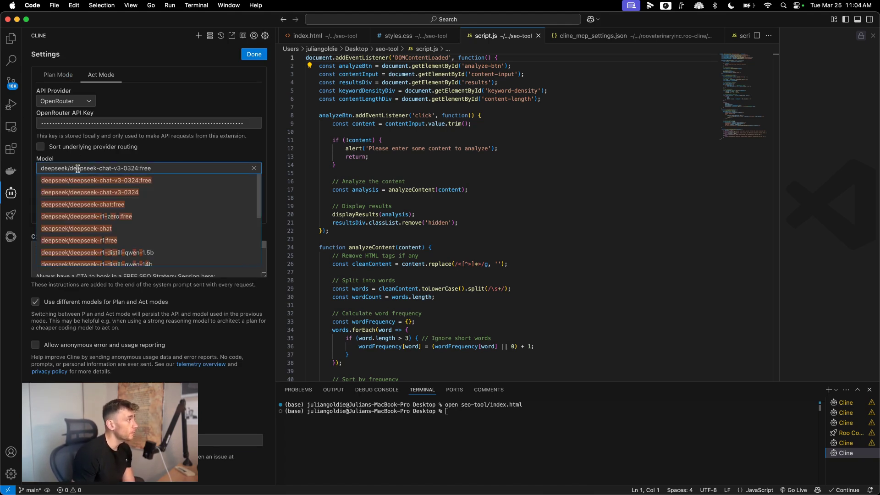
triple_click(150, 166)
type("qwen")
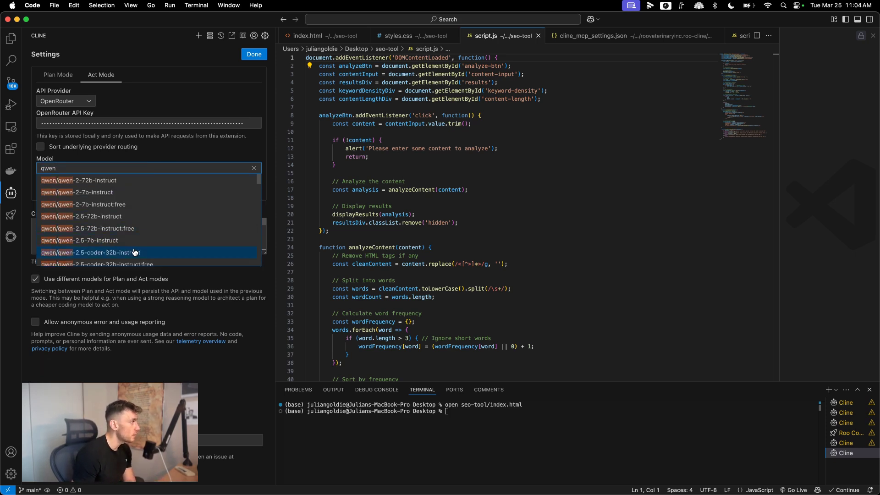
type(" 32b 2.5")
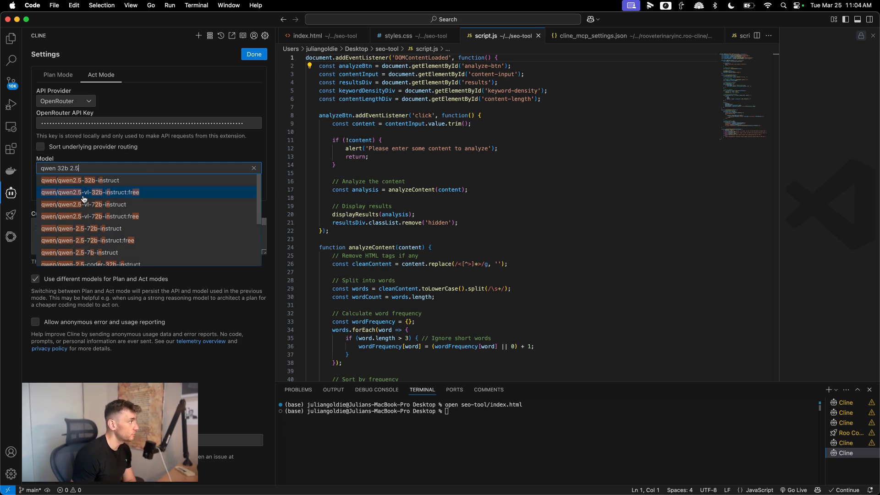
scroll(84, 199, "down", 1)
left_click(79, 195)
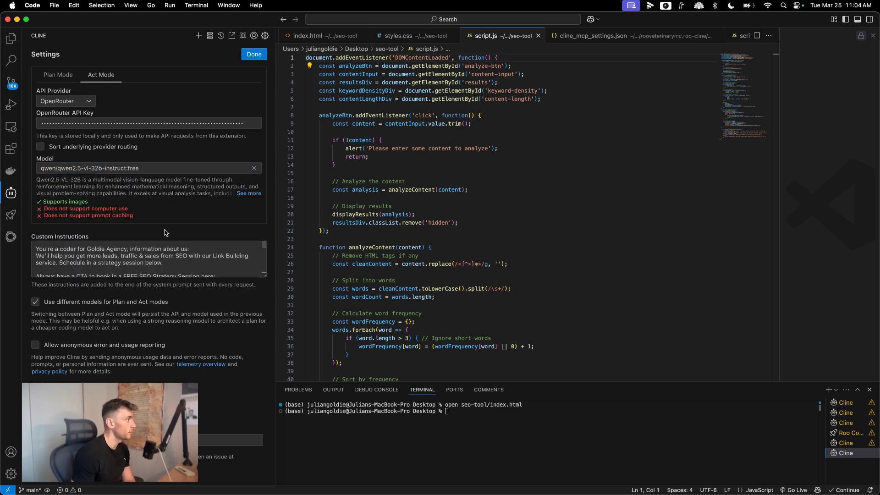
left_click(254, 55)
type("the best you c")
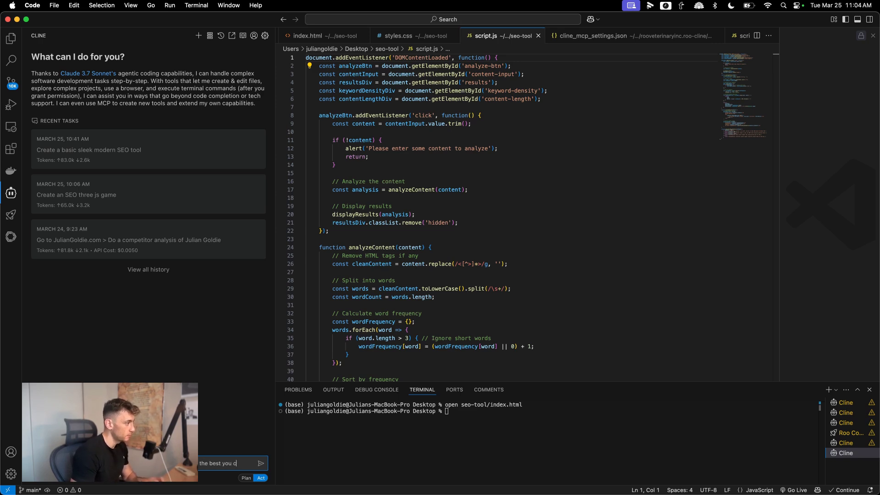
type("an")
Send Cline the SEO-tool landing page request, then switch back to Chrome
key("Return")
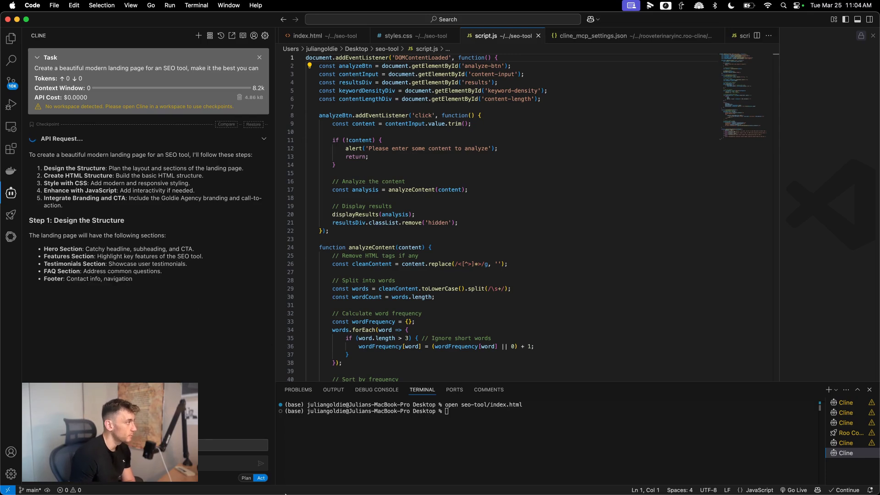
mouse_move(368, 475)
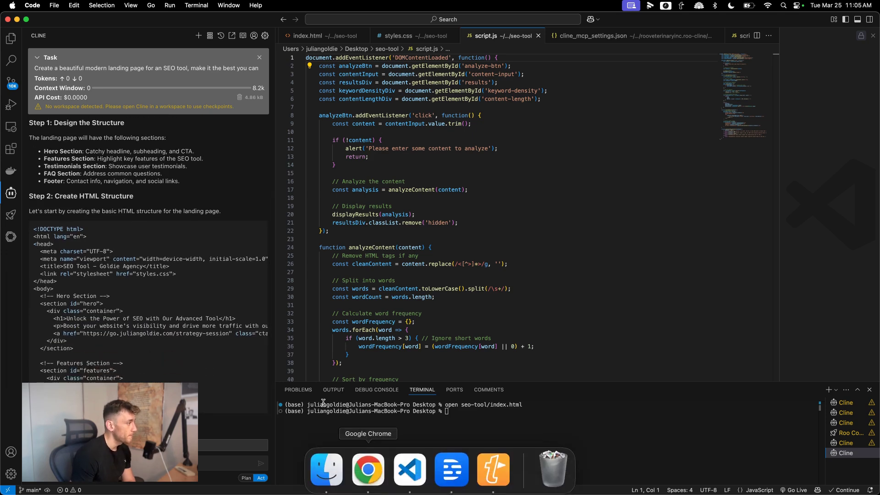
left_click(367, 470)
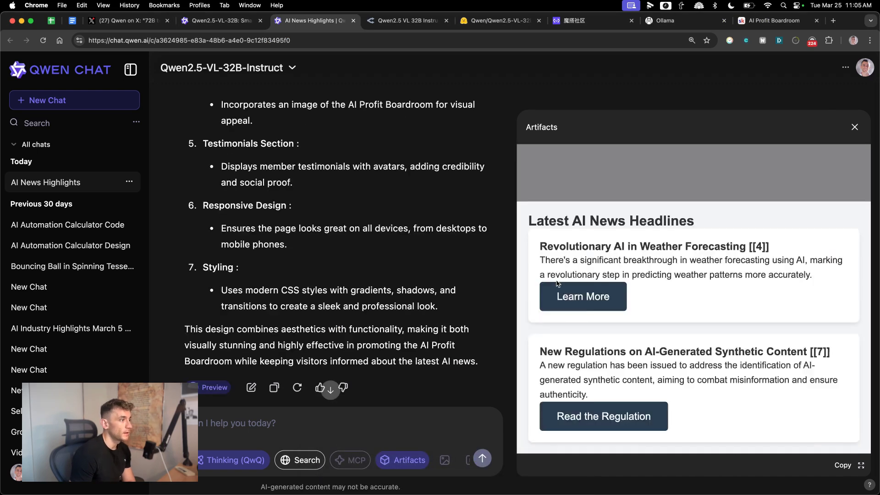
scroll(585, 307, "down", 5)
scroll(585, 307, "down", 5)
scroll(653, 313, "up", 3)
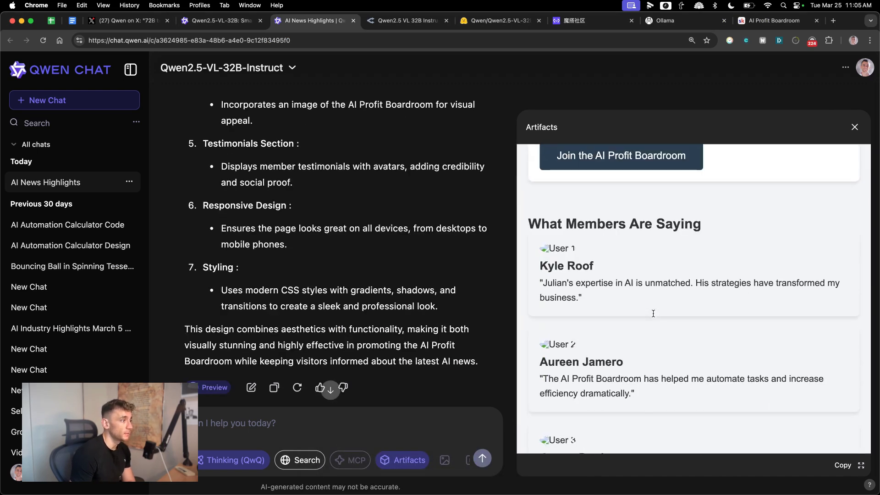
scroll(653, 313, "up", 3)
scroll(640, 326, "up", 5)
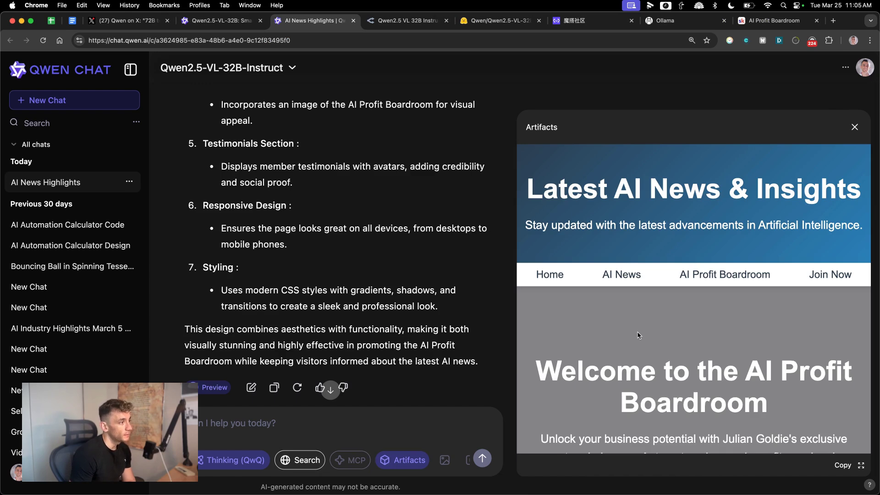
scroll(639, 336, "down", 10)
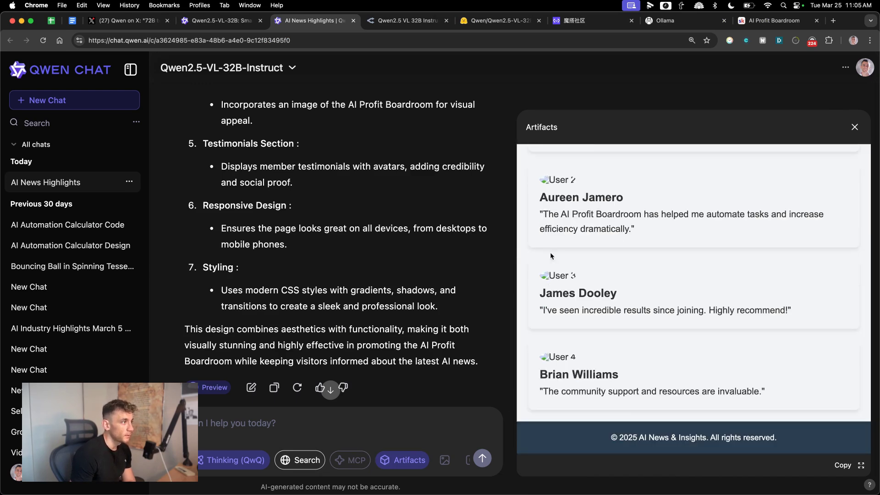
Review the preview's James Dooley testimonial, then bring VS Code with Cline forward
left_click_drag(526, 303, 573, 278)
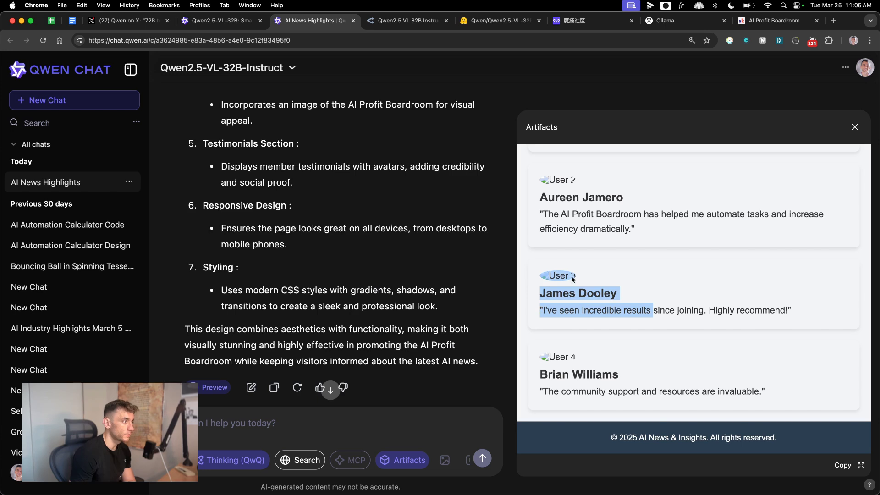
left_click(559, 294)
scroll(561, 302, "up", 5)
scroll(626, 318, "up", 5)
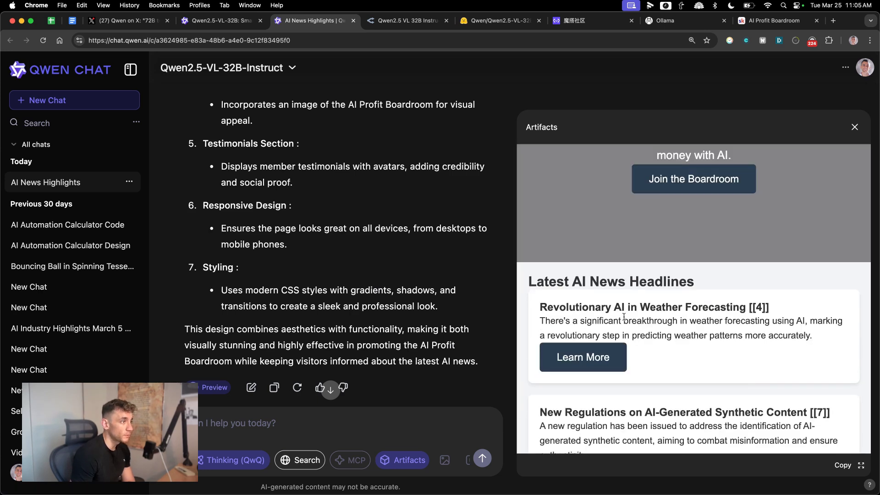
scroll(605, 385, "up", 10)
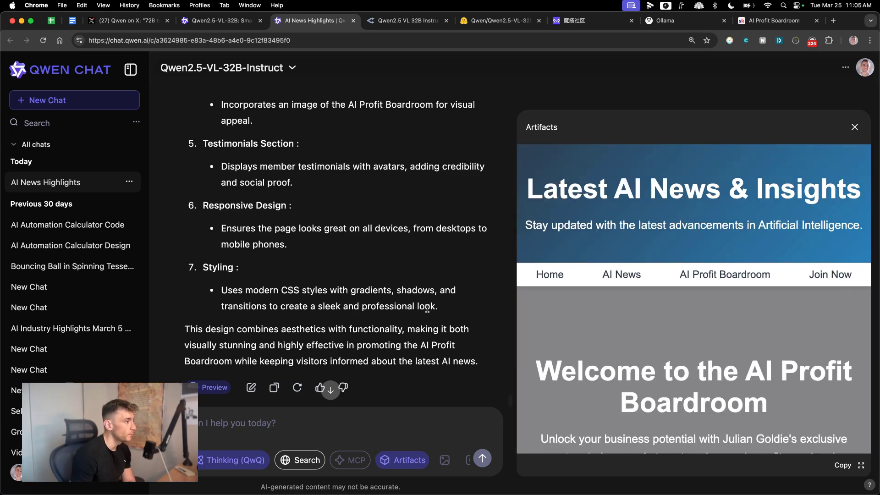
scroll(424, 309, "down", 2)
left_click_drag(511, 280, 389, 280)
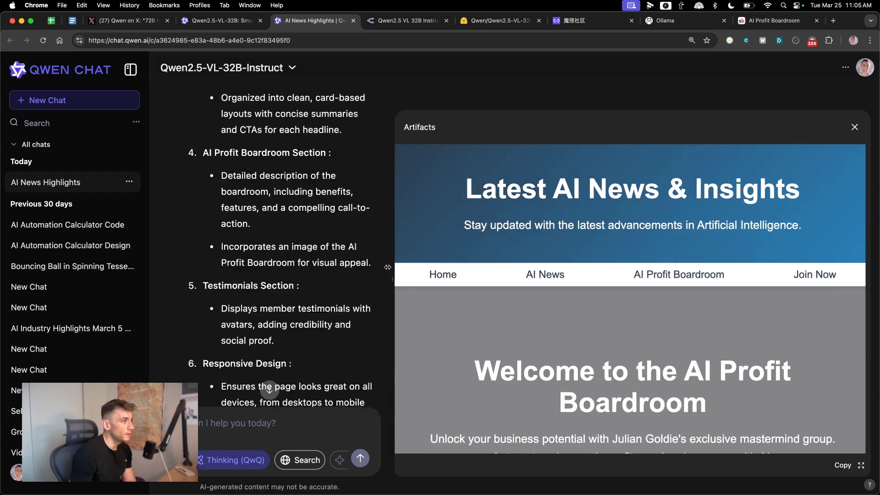
scroll(678, 316, "down", 10)
scroll(678, 316, "down", 5)
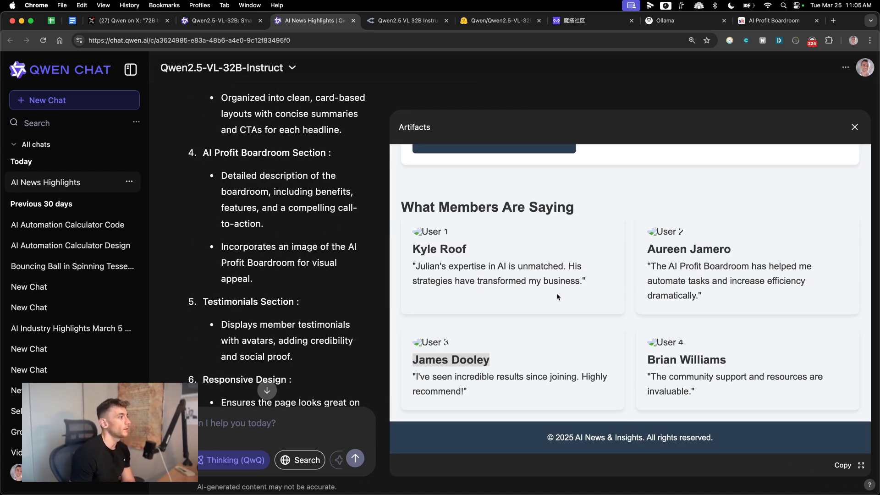
scroll(557, 297, "up", 15)
scroll(266, 255, "up", 10)
scroll(272, 264, "up", 10)
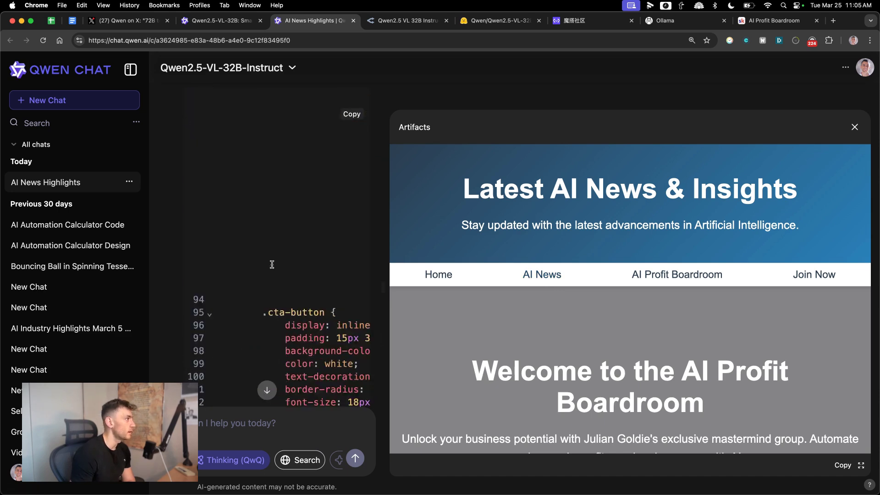
scroll(272, 264, "up", 10)
scroll(268, 261, "up", 10)
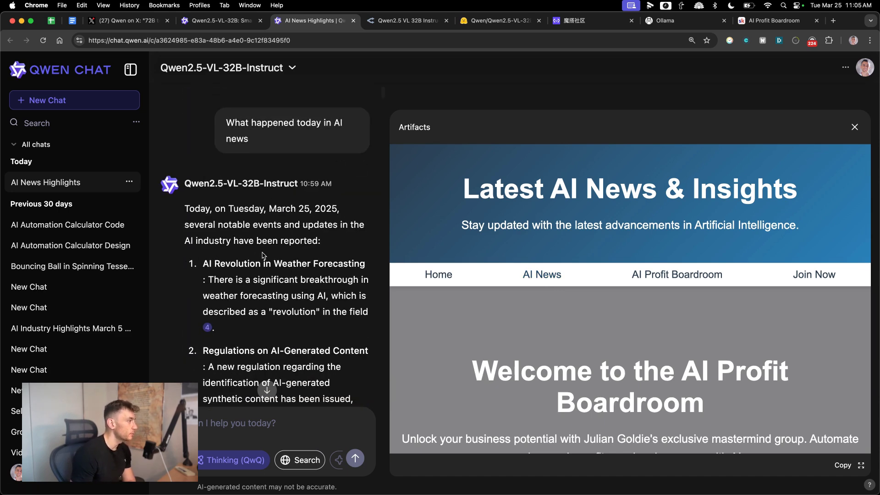
scroll(262, 256, "down", 10)
scroll(265, 310, "down", 10)
scroll(272, 328, "down", 10)
scroll(288, 304, "down", 10)
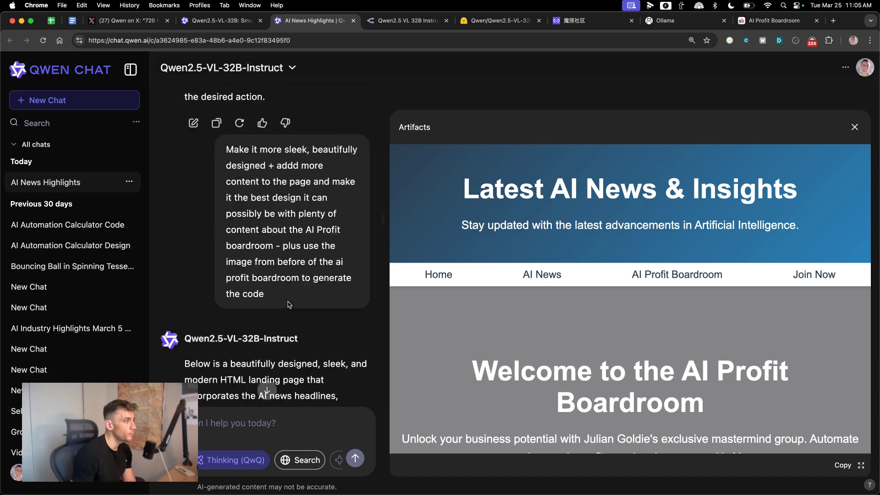
scroll(288, 305, "down", 10)
scroll(267, 390, "down", 10)
scroll(268, 393, "down", 10)
scroll(313, 370, "down", 10)
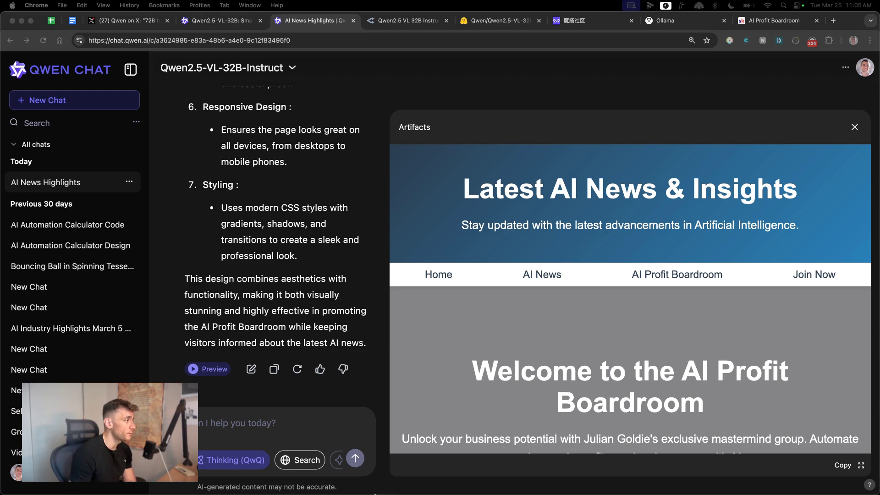
left_click(410, 471)
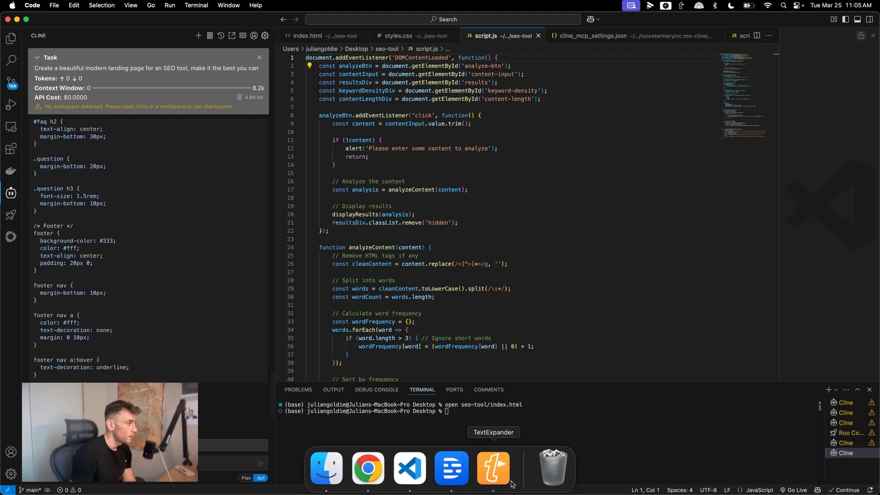
Load the n8n workspace in a new tab and bring up the DeepSeek V3.1 AI Agent workflow's options
left_click(368, 468)
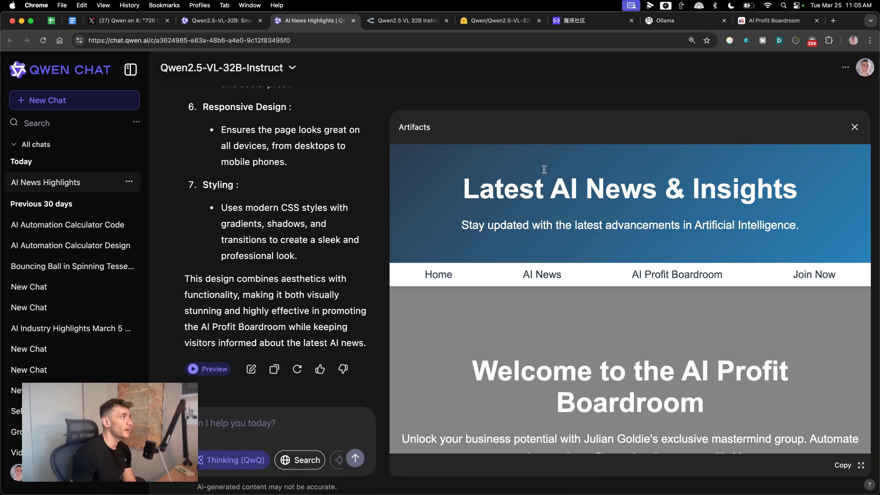
left_click(791, 20)
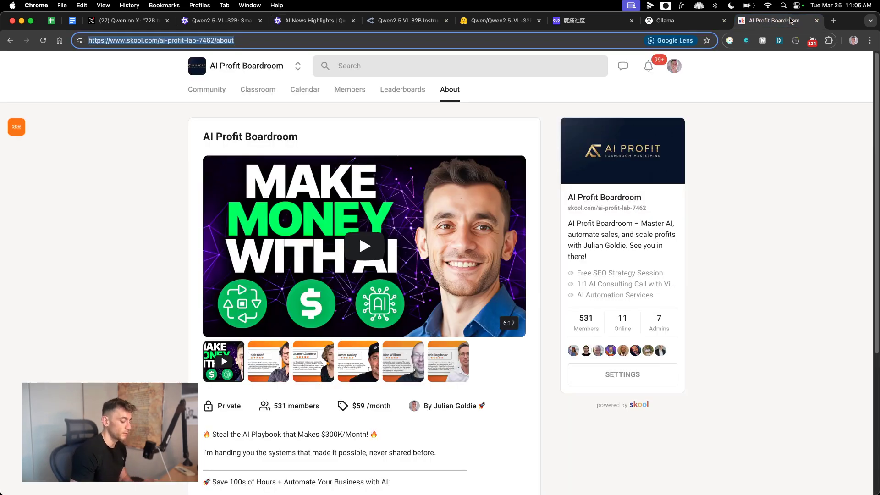
key("super+t")
key("super+v")
key("Return")
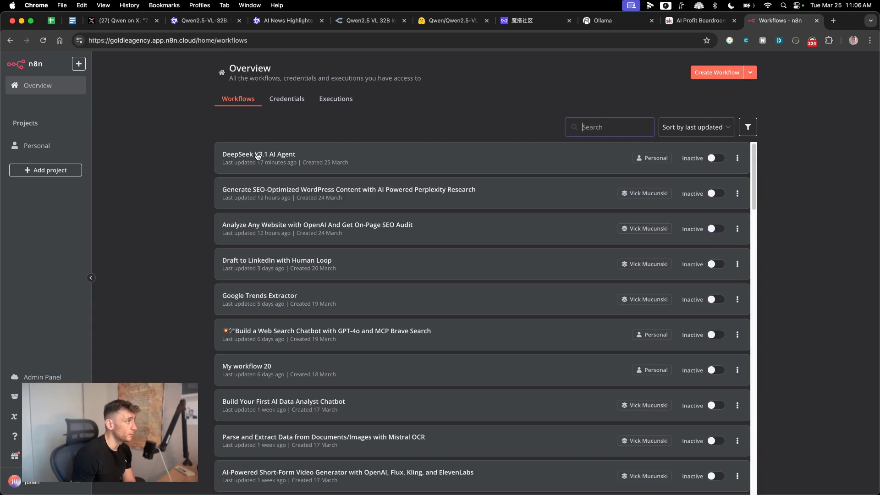
left_click(737, 158)
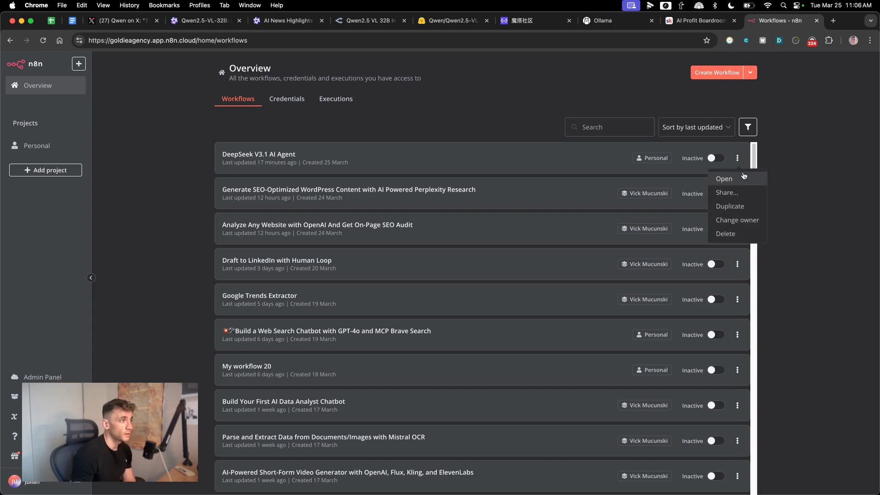
Duplicate the workflow as 'Qwen 2.5 VL 32B AI Agent', removing the trailing copy suffix
left_click(729, 206)
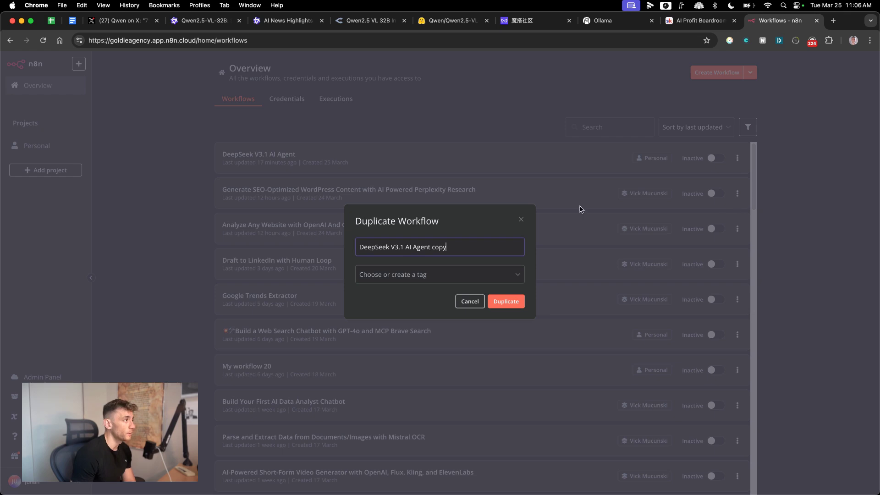
left_click(432, 247)
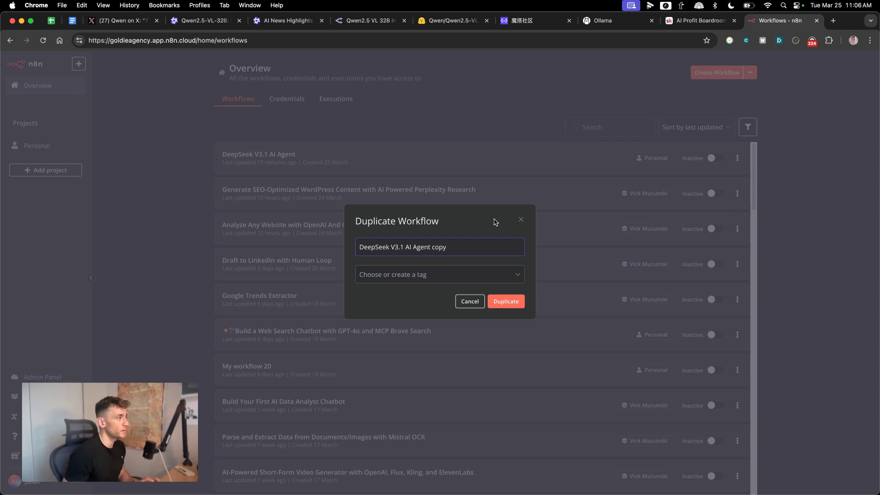
key("super+shift+Left")
type("Qwen 2.5")
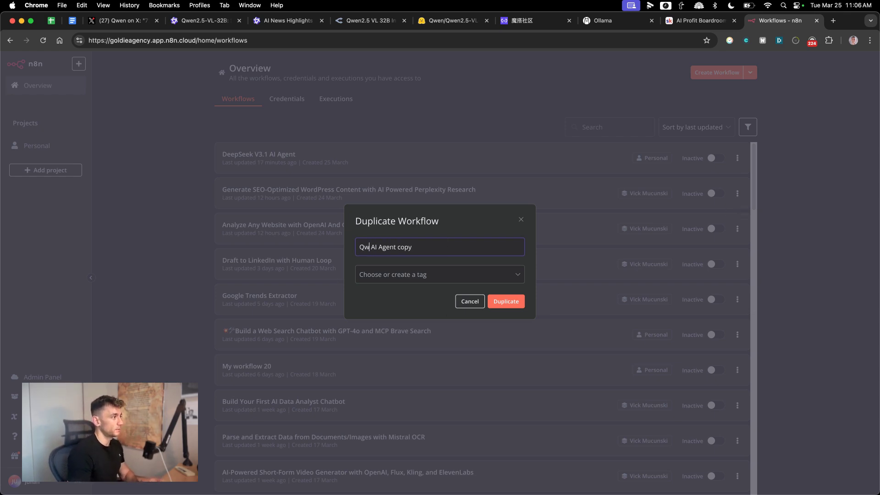
type(" VL 32B")
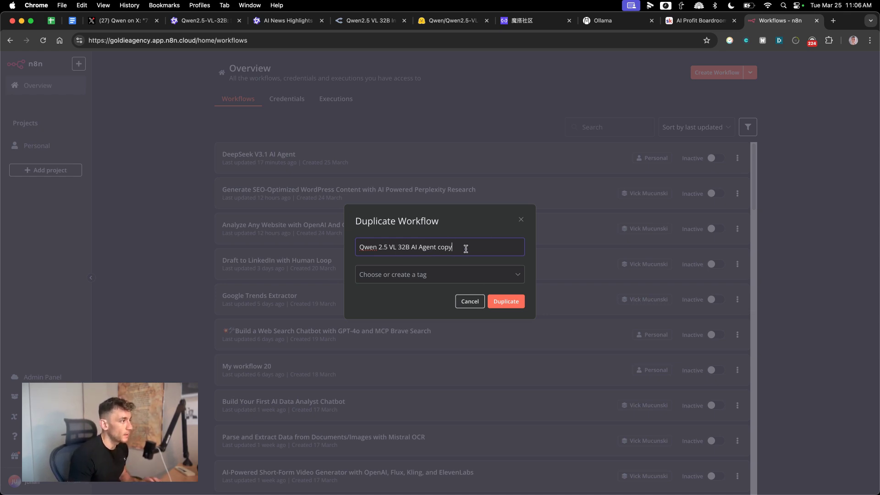
key("alt+shift+Left")
key("BackSpace")
left_click(506, 301)
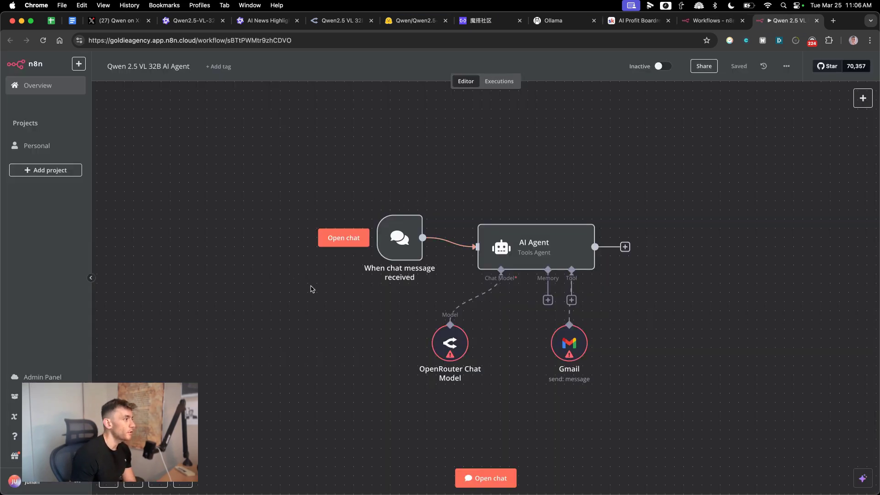
Centre the canvas and delete the Gmail tool node from the workflow
left_click_drag(336, 329, 273, 284)
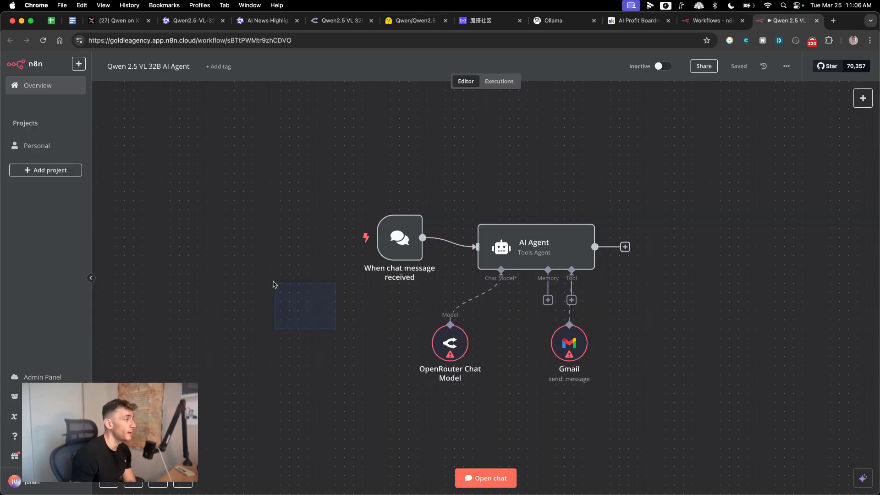
left_click_drag(744, 348, 674, 303)
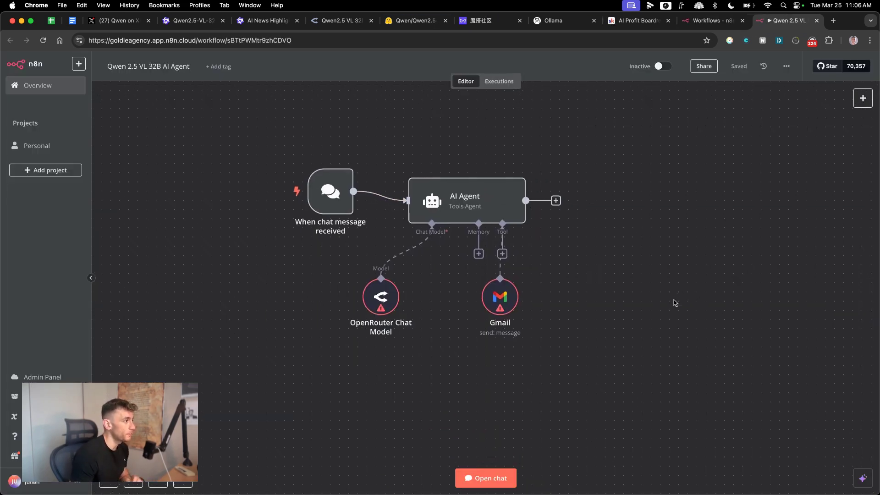
double_click(495, 296)
key("Escape")
right_click(504, 303)
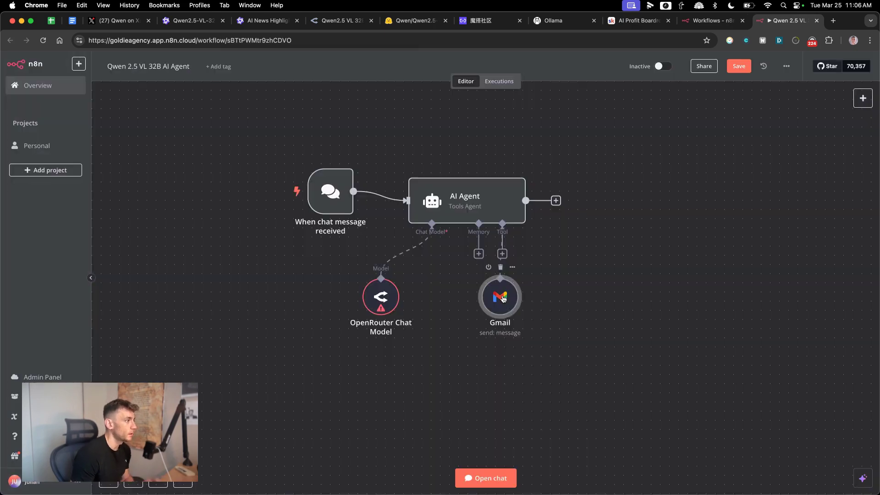
left_click(520, 464)
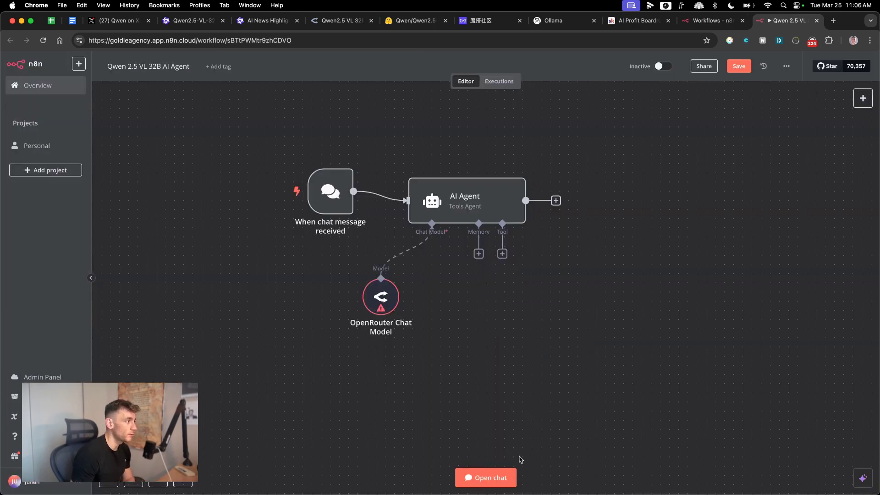
Set the OpenRouter Chat Model to qwen/qwen2.5-vl-32b-instruct:free and bring up the test chat
double_click(397, 301)
left_click(396, 159)
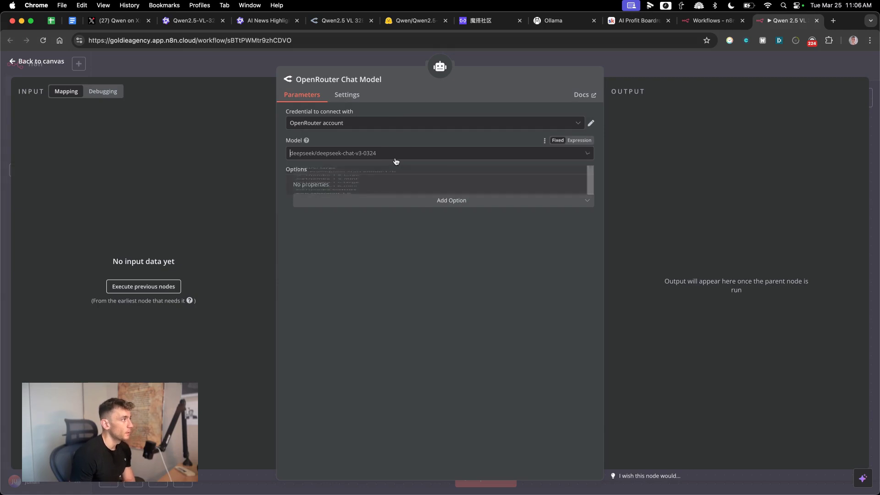
type("qwer")
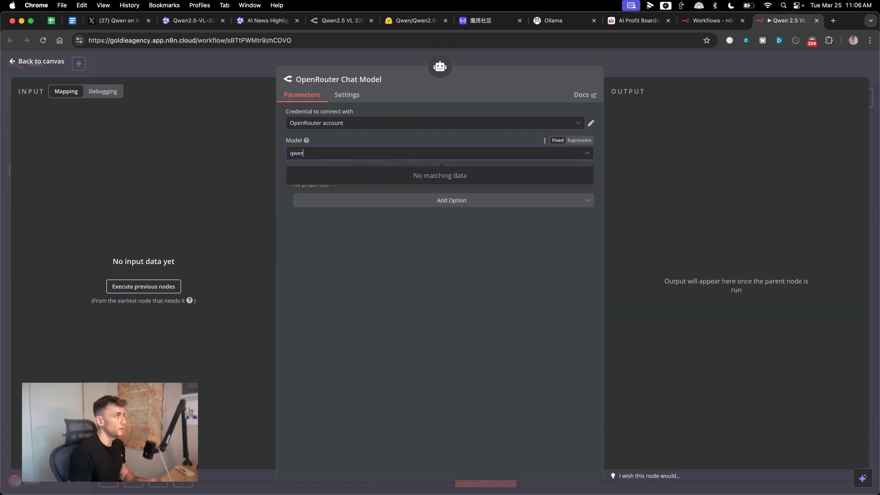
key("BackSpace")
type("n")
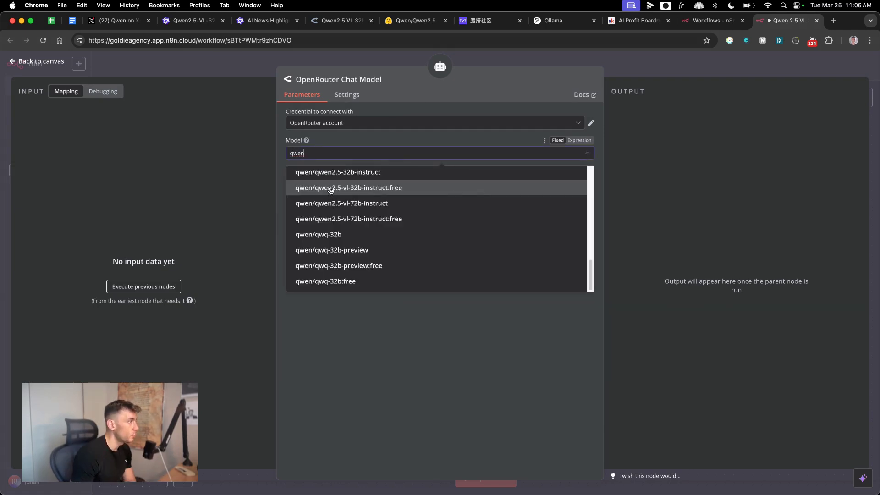
left_click(394, 188)
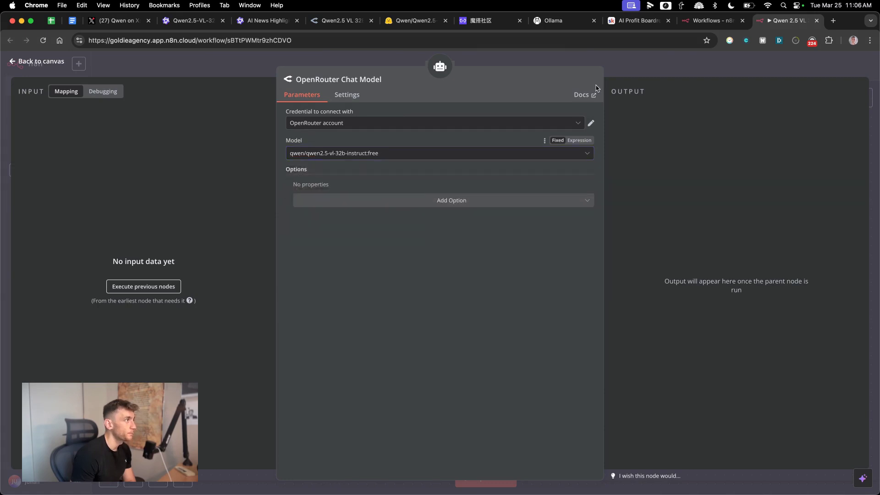
key("Escape")
left_click(461, 475)
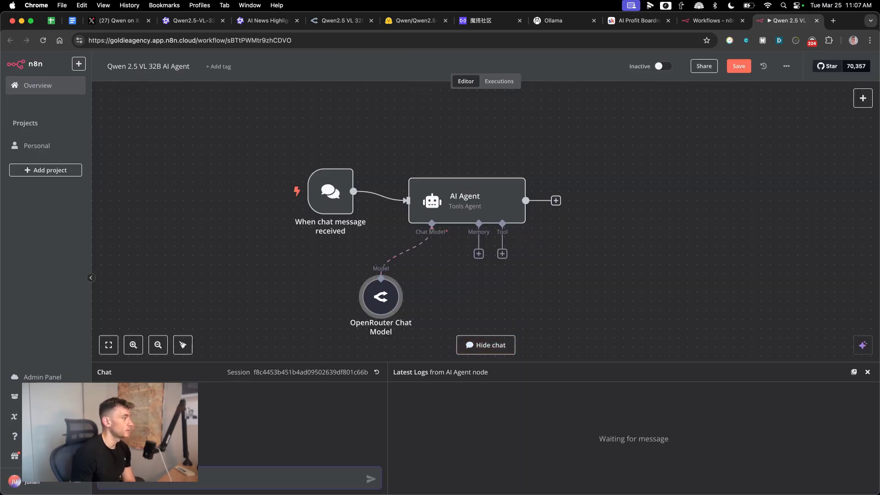
type("hello")
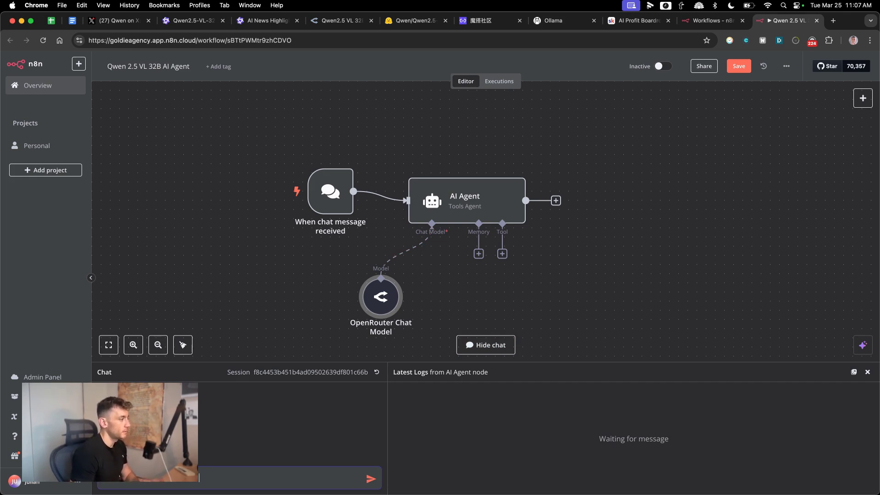
Run the agent on the request for an SEO article about AI in 2025
key("Return")
scroll(434, 174, "down", 2)
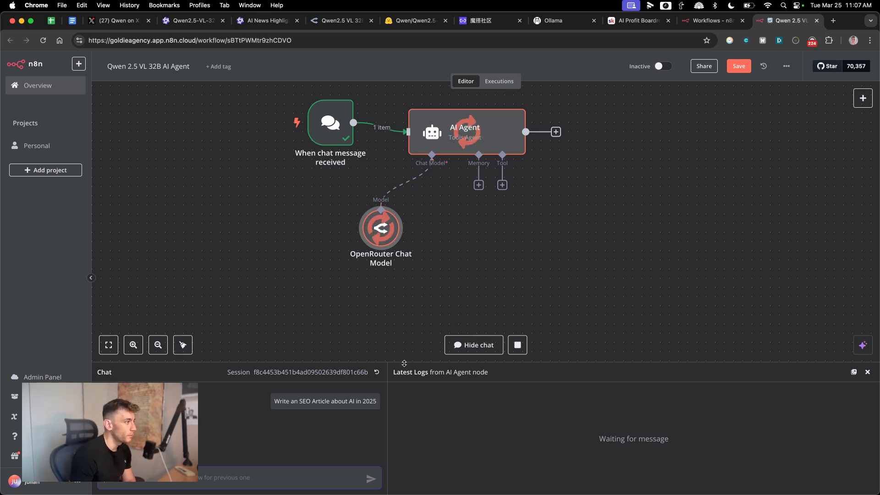
left_click_drag(404, 364, 405, 299)
scroll(488, 171, "down", 2)
scroll(489, 171, "up", 2)
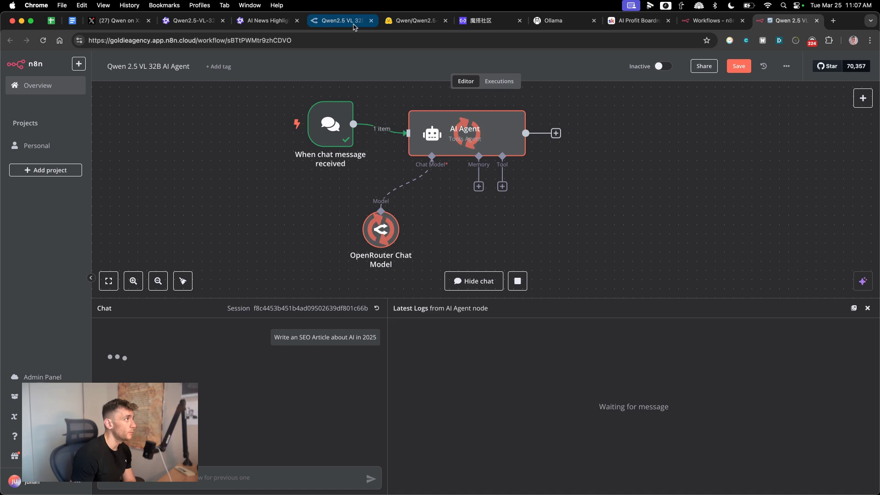
left_click(257, 24)
key("super+9")
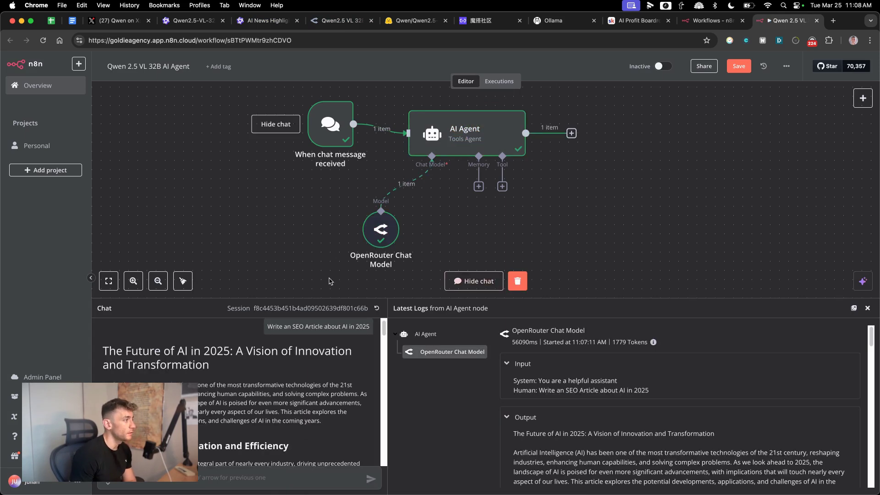
left_click_drag(318, 298, 318, 163)
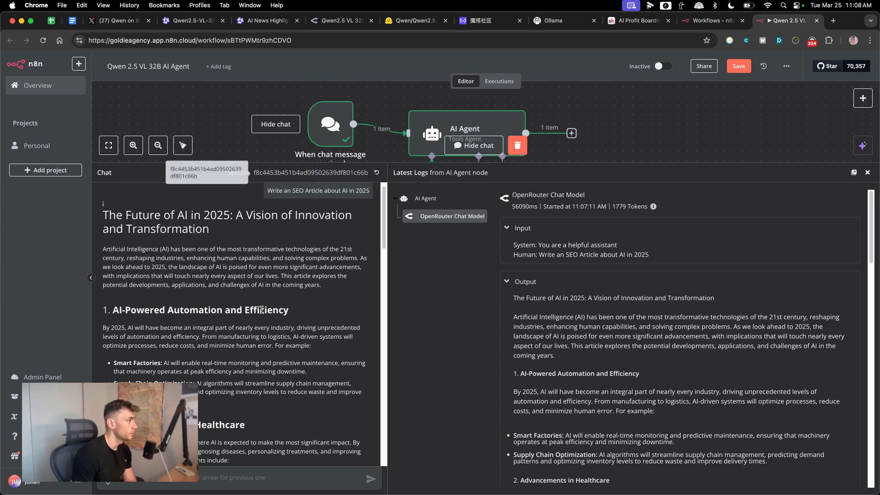
scroll(243, 344, "down", 10)
scroll(243, 368, "down", 10)
scroll(243, 368, "up", 5)
scroll(234, 375, "up", 5)
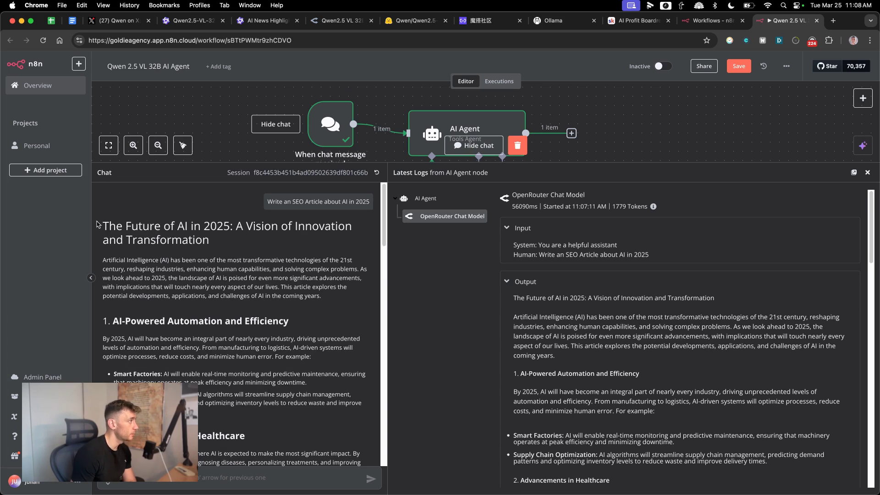
scroll(206, 387, "down", 8)
scroll(207, 387, "down", 5)
Count the generated article's length with Count words and characters (952 words)
key("super+a")
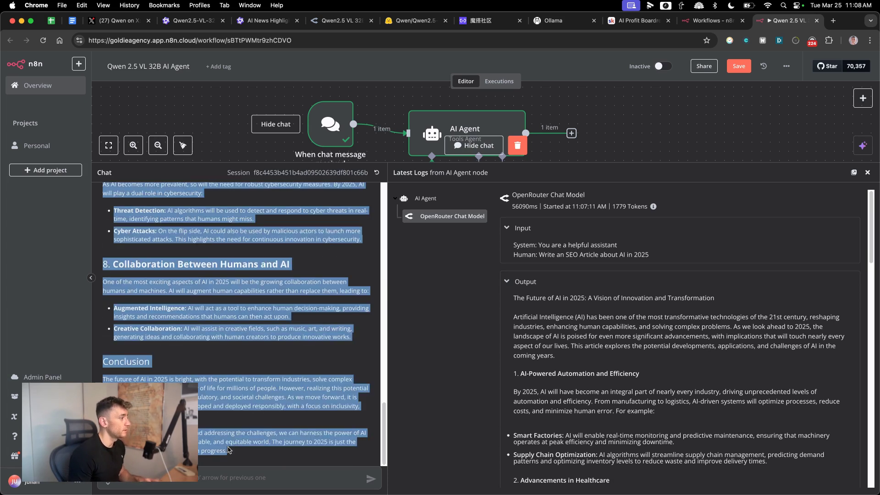
right_click(228, 443)
left_click(290, 430)
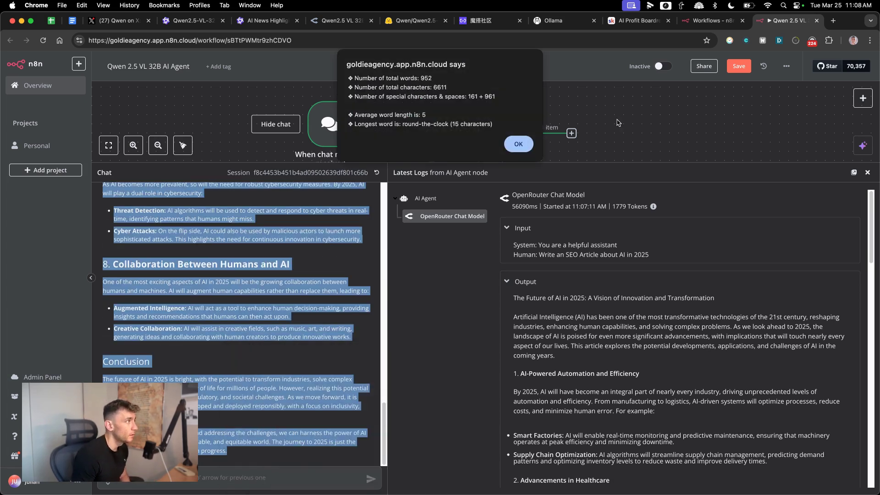
left_click(509, 145)
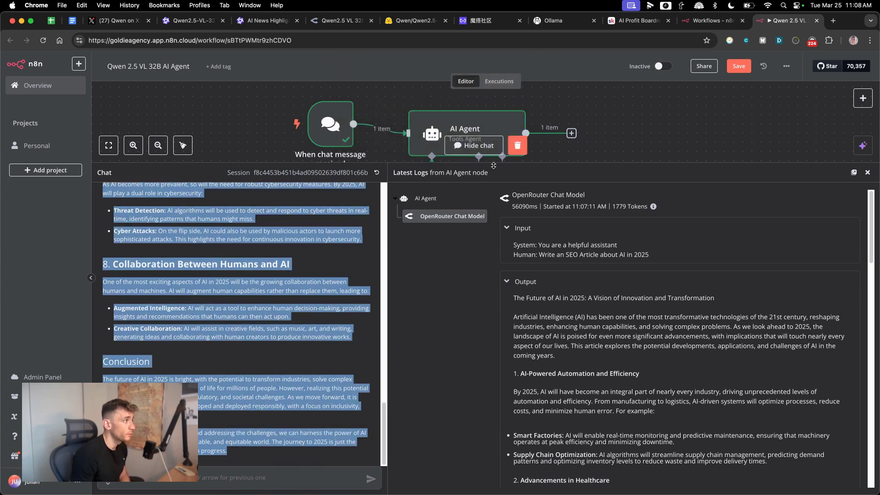
left_click_drag(493, 165, 493, 378)
scroll(583, 232, "up", 1)
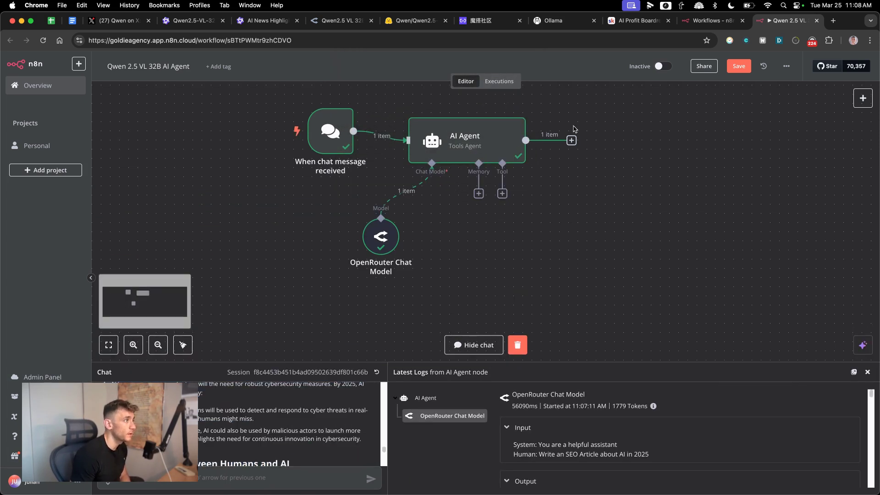
Add a WordPress Create a post step after the AI Agent node
left_click(572, 141)
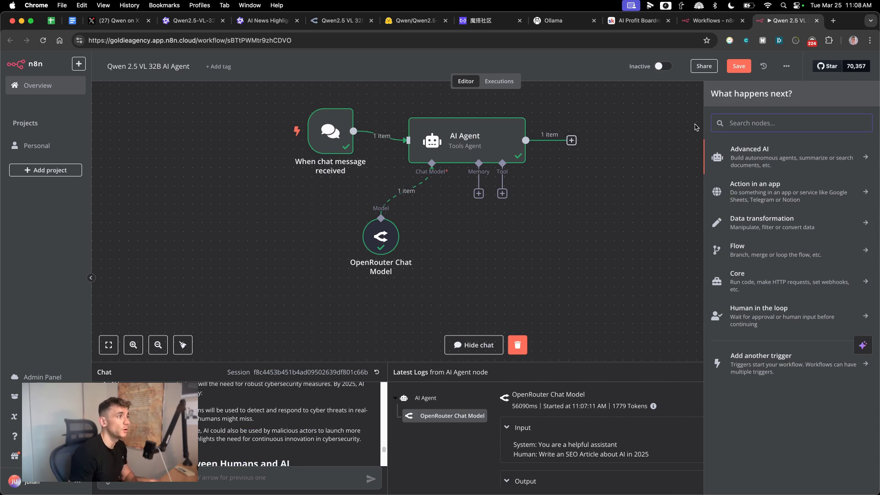
type("wordpress")
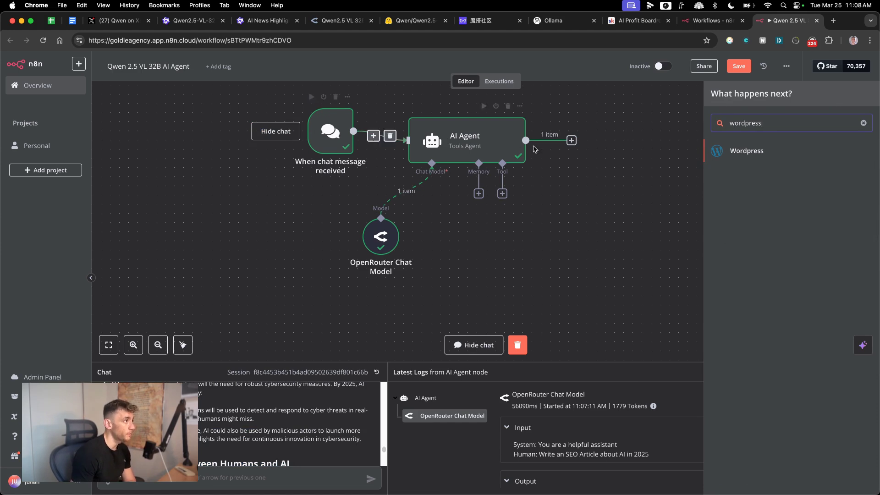
mouse_move(381, 237)
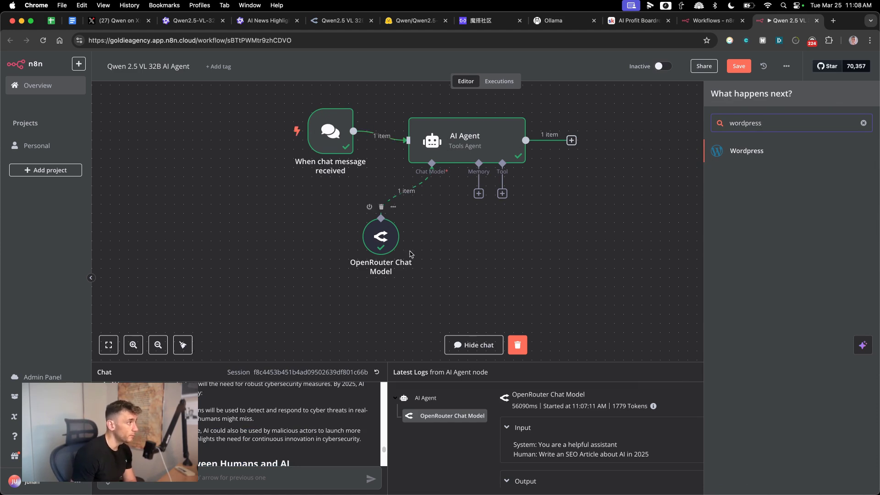
left_click(756, 152)
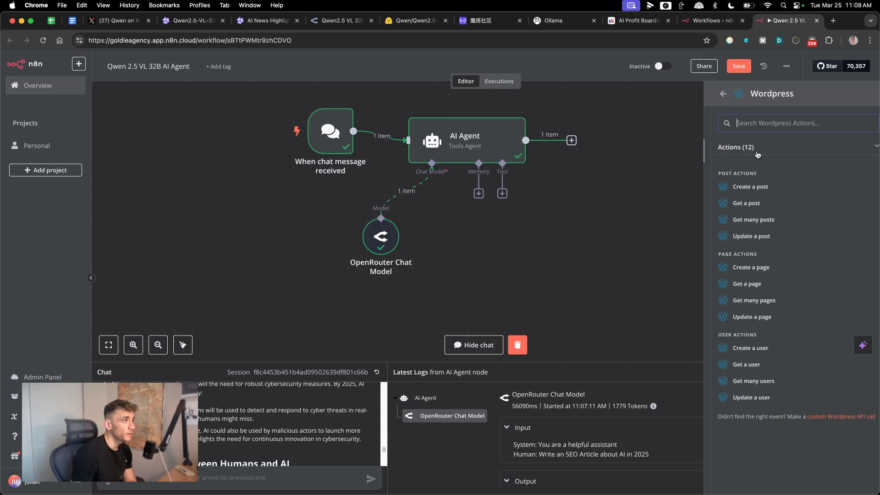
left_click(744, 187)
type("SEO article example")
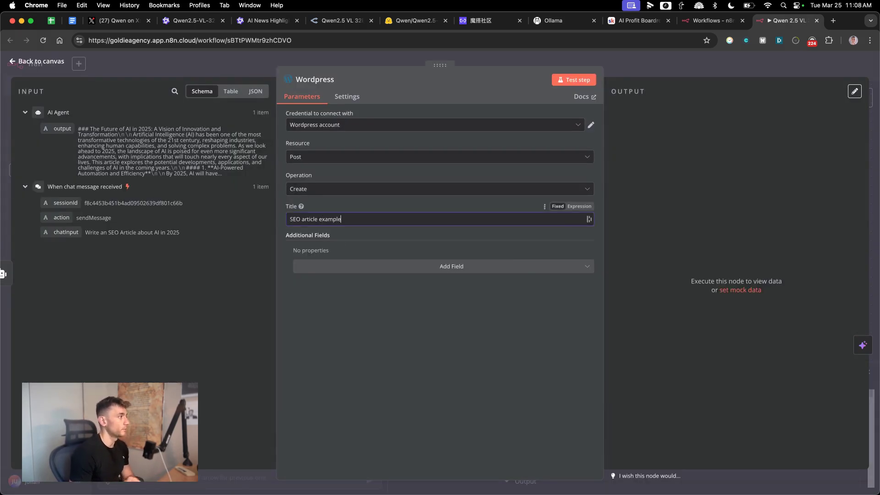
Map the agent's output into the post's Content field and test the step
left_click(371, 267)
left_click(387, 304)
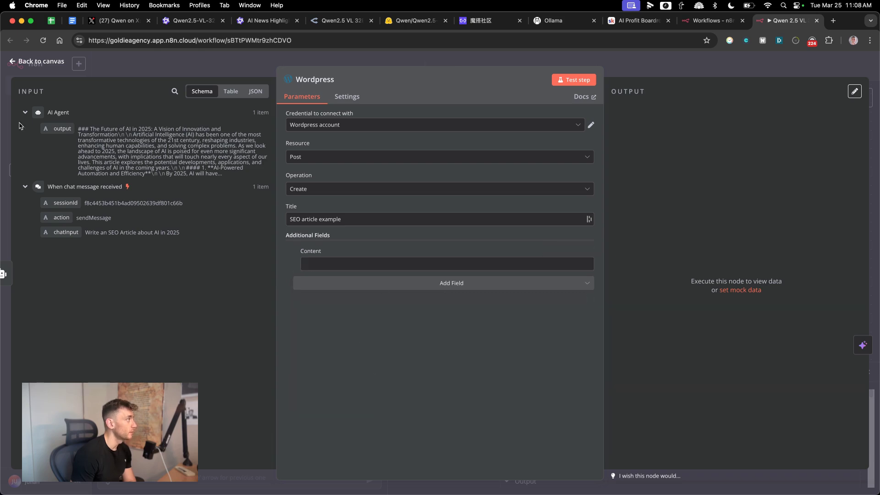
left_click_drag(55, 129, 386, 270)
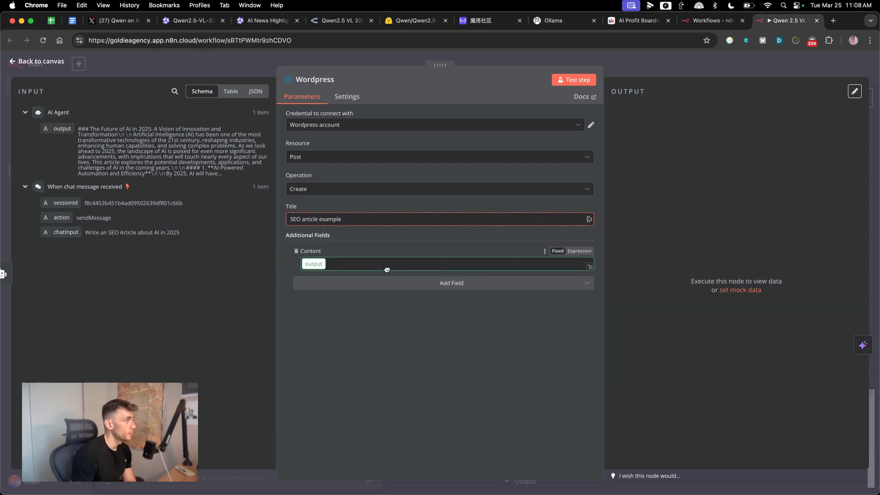
left_click(362, 428)
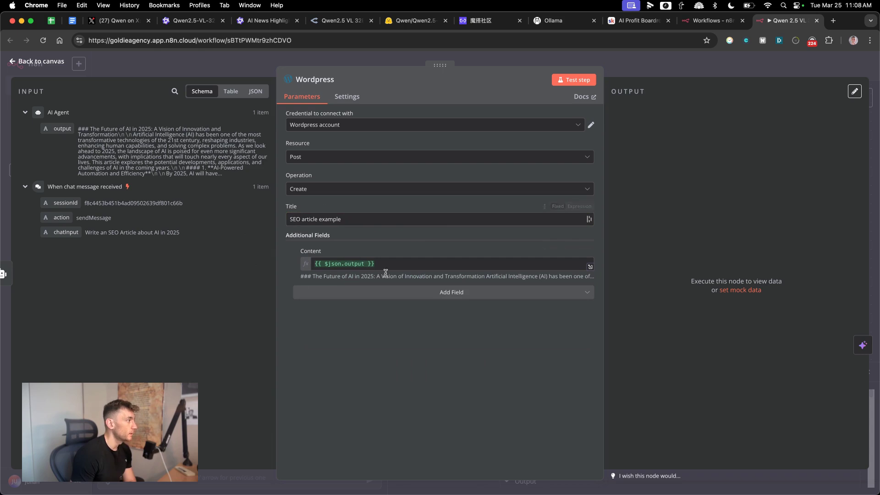
left_click(569, 82)
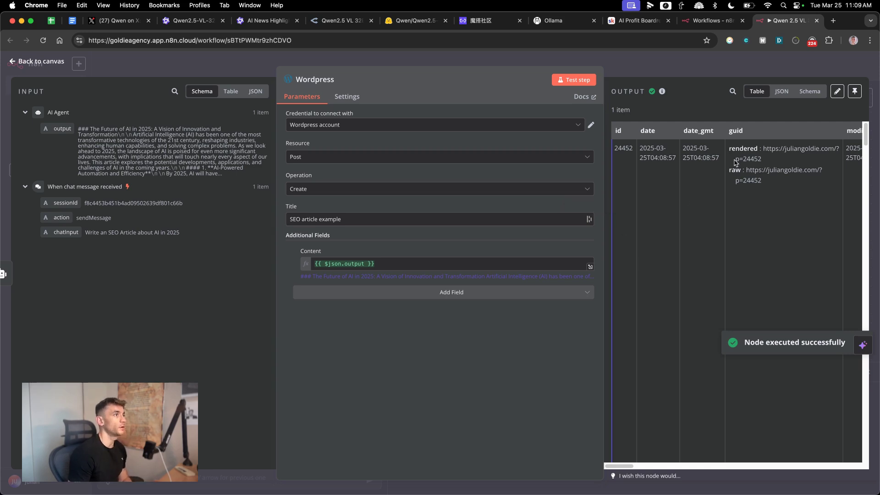
Open the site's wp-admin in a new tab and go to the Posts list
key("super+t")
type("juliangoldie.com/")
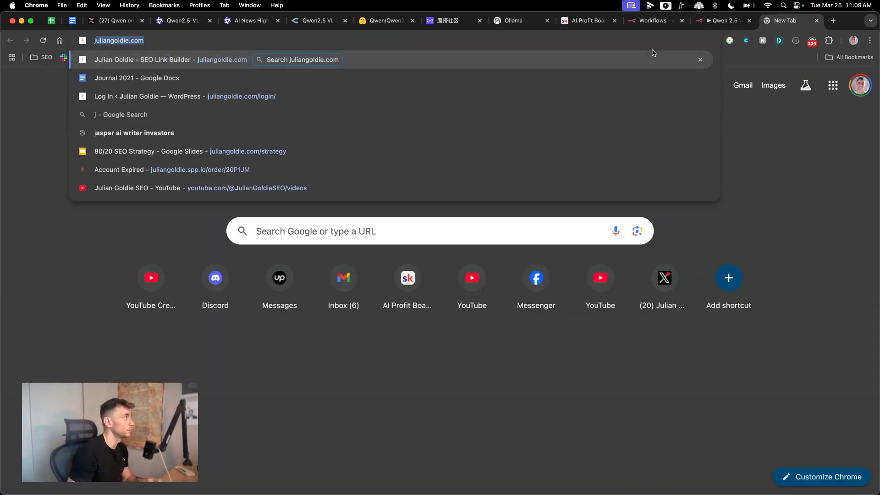
key("Return")
left_click(722, 20)
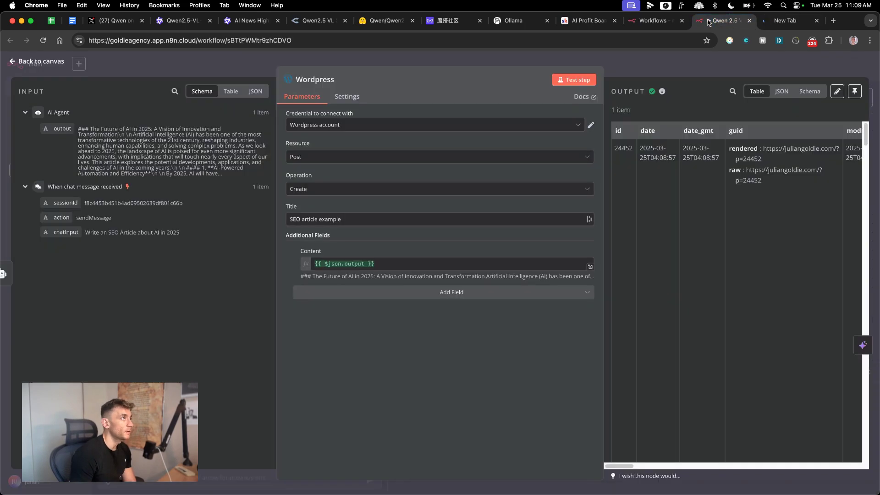
left_click(784, 21)
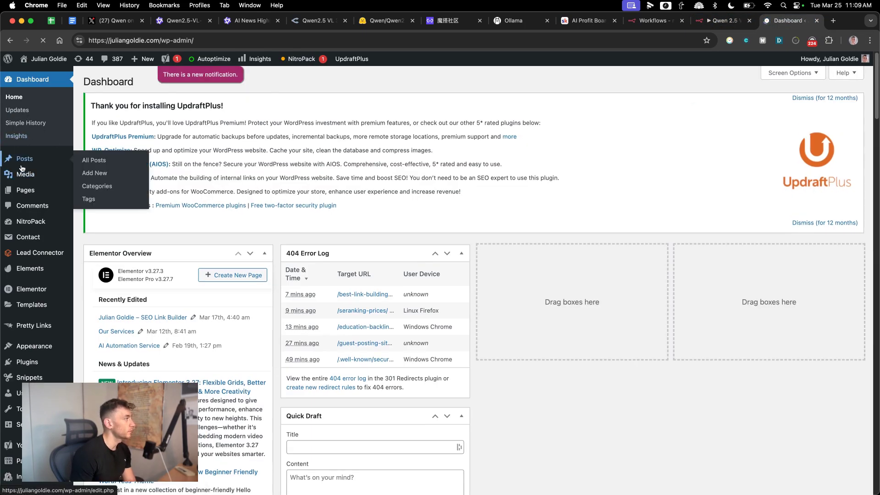
left_click(22, 165)
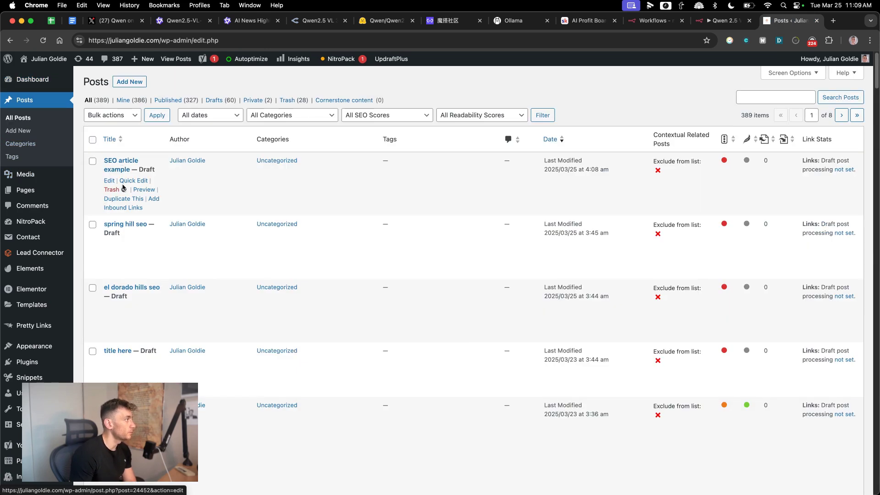
Preview the SEO article example draft, then return to the n8n workflow
left_click(144, 190)
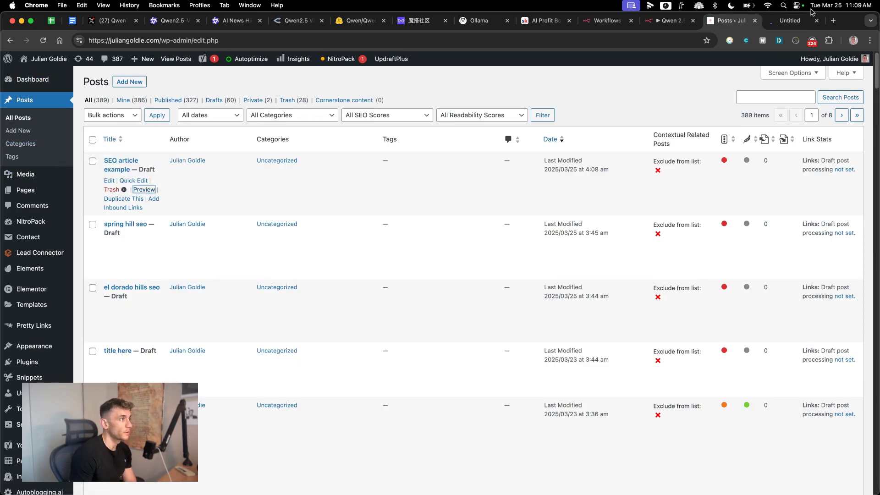
scroll(278, 274, "down", 10)
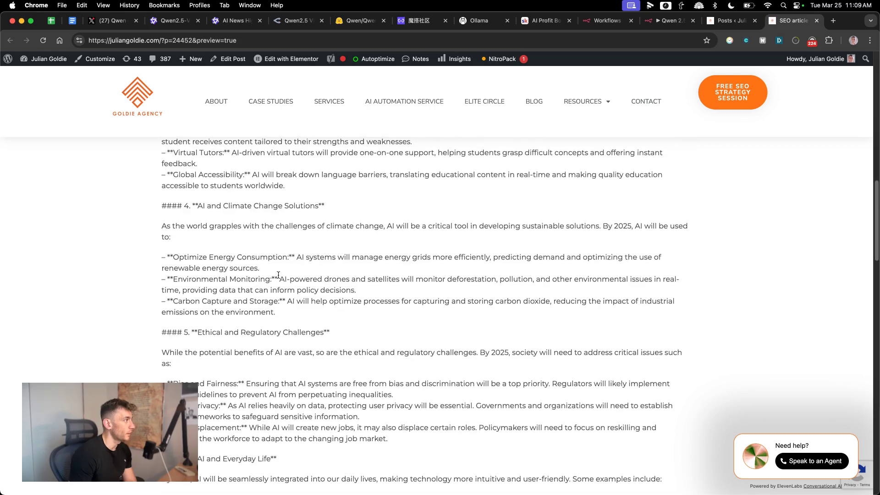
scroll(278, 274, "down", 5)
scroll(254, 282, "up", 5)
scroll(241, 289, "up", 5)
scroll(235, 294, "up", 10)
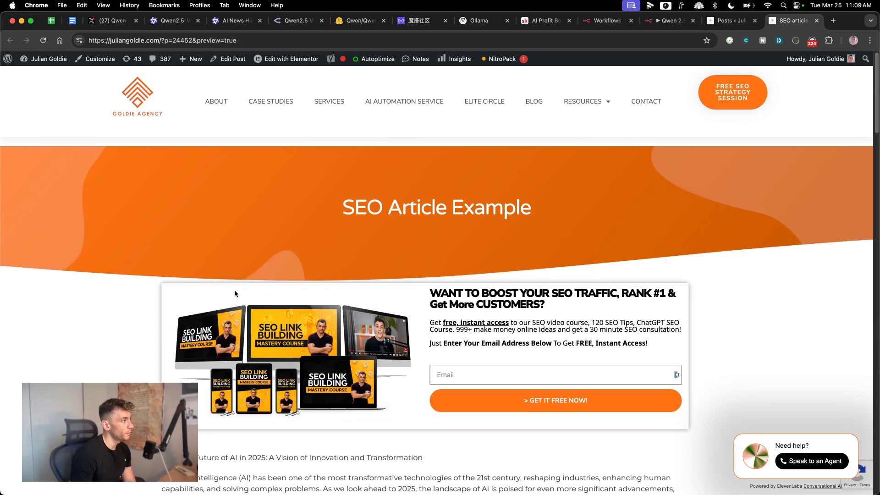
scroll(235, 296, "down", 15)
scroll(235, 413, "up", 13)
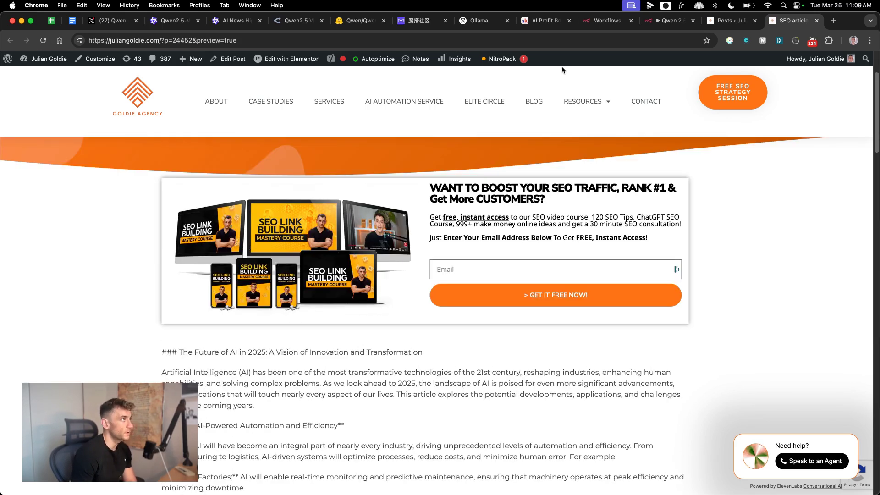
left_click(669, 23)
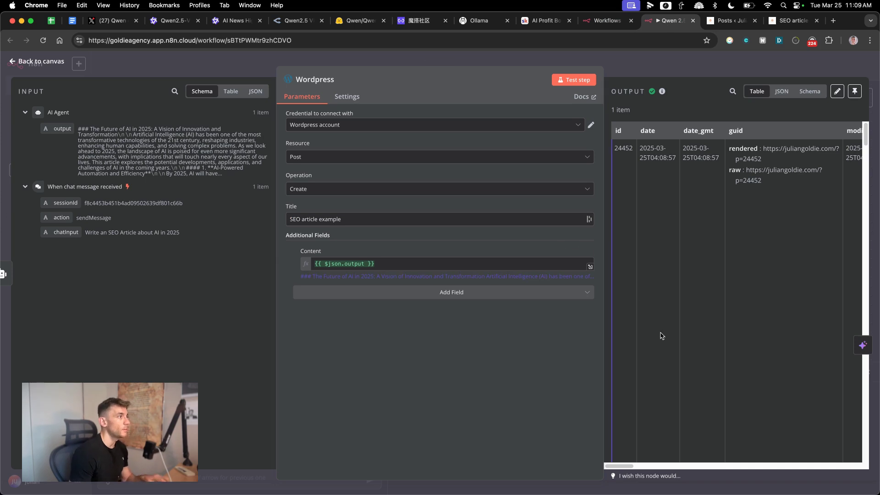
Send a new chat request for an HTML-format article about Julian Goldie
key("Escape")
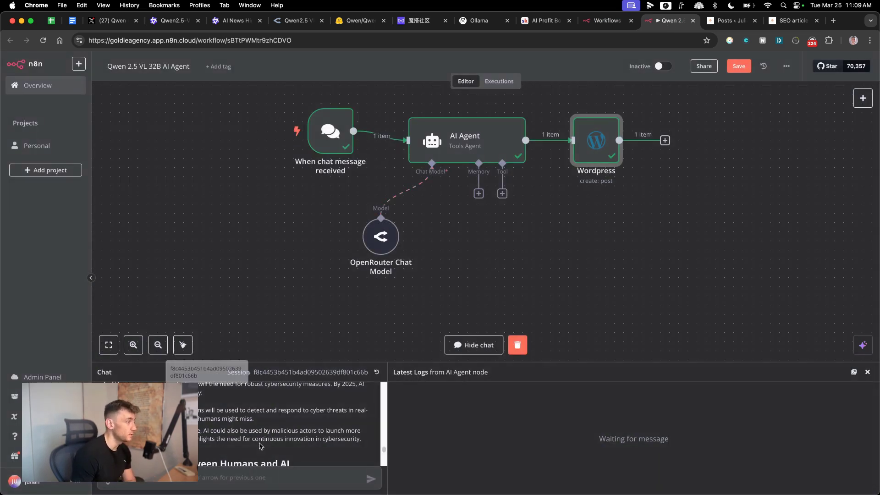
scroll(218, 410, "up", 15)
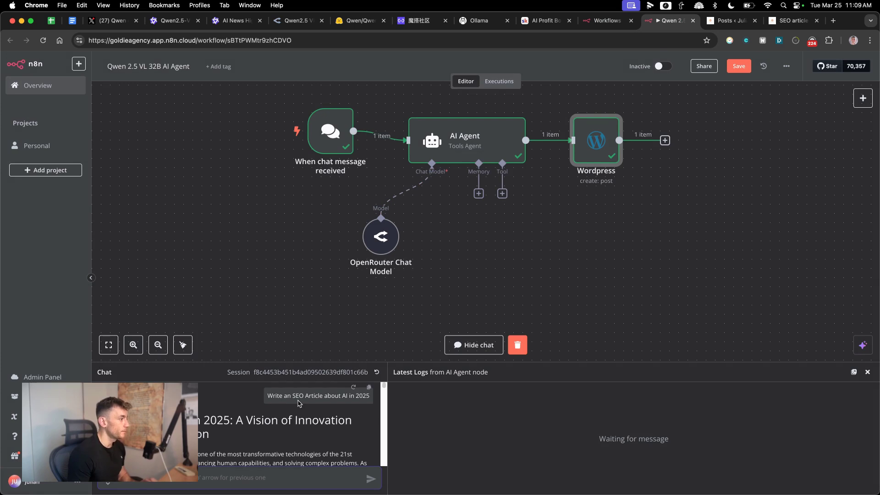
key("Up")
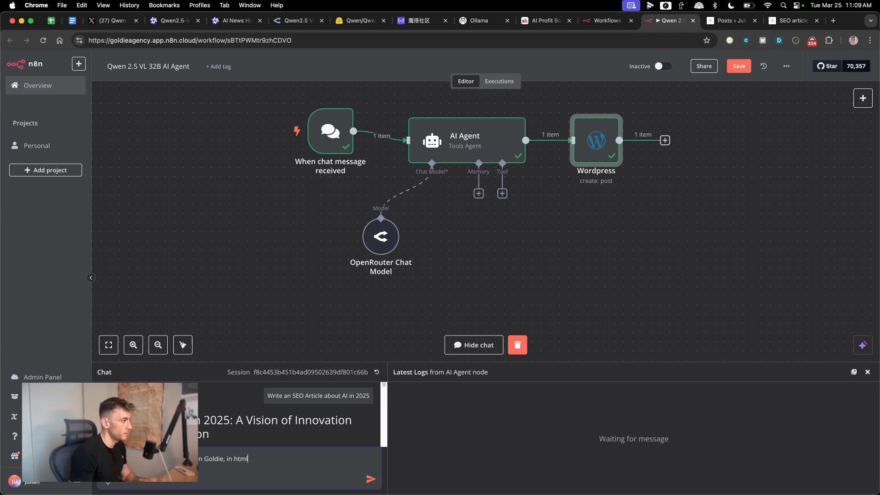
type("at")
key("Return")
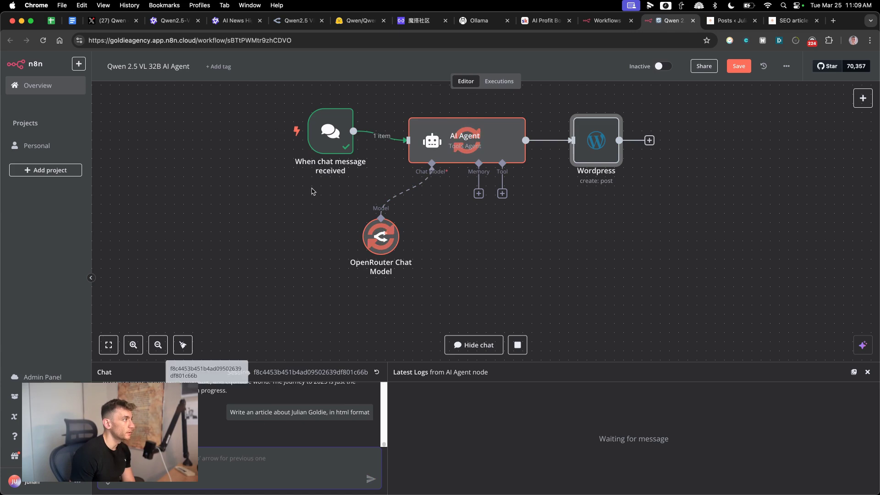
mouse_move(300, 412)
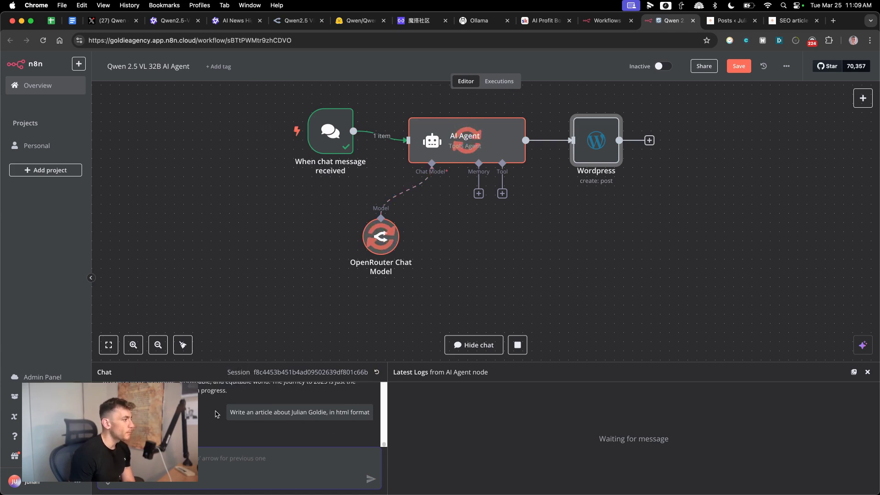
left_click_drag(215, 413, 405, 412)
left_click(238, 413)
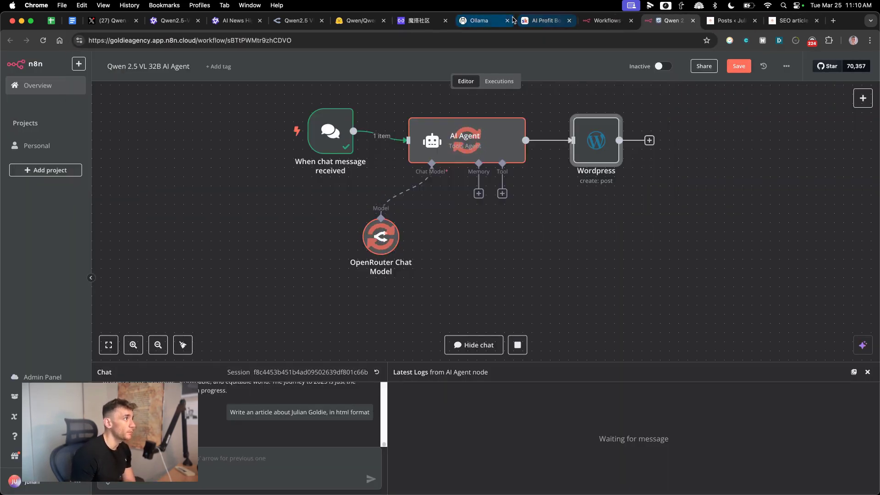
left_click(532, 22)
left_click(270, 98)
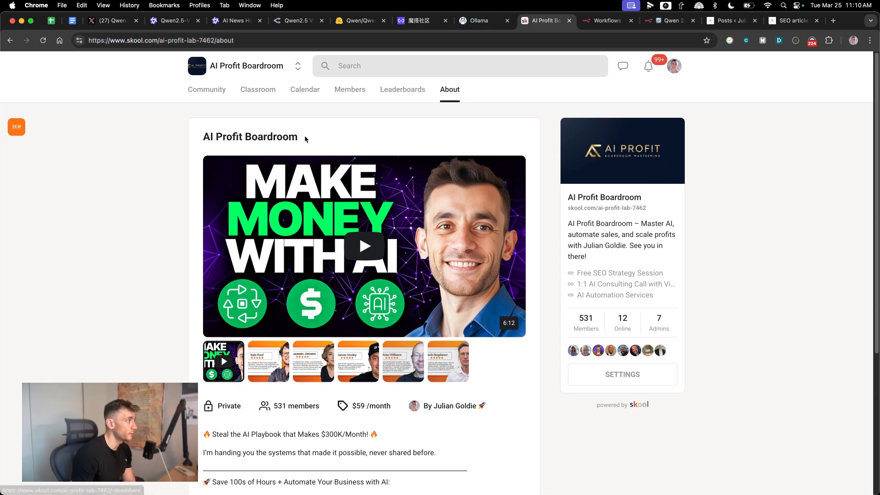
scroll(376, 389, "down", 3)
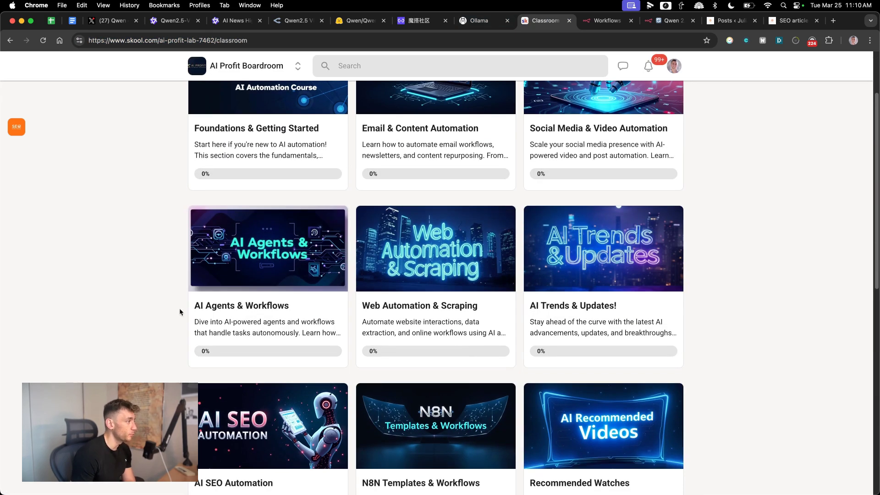
scroll(311, 300, "down", 3)
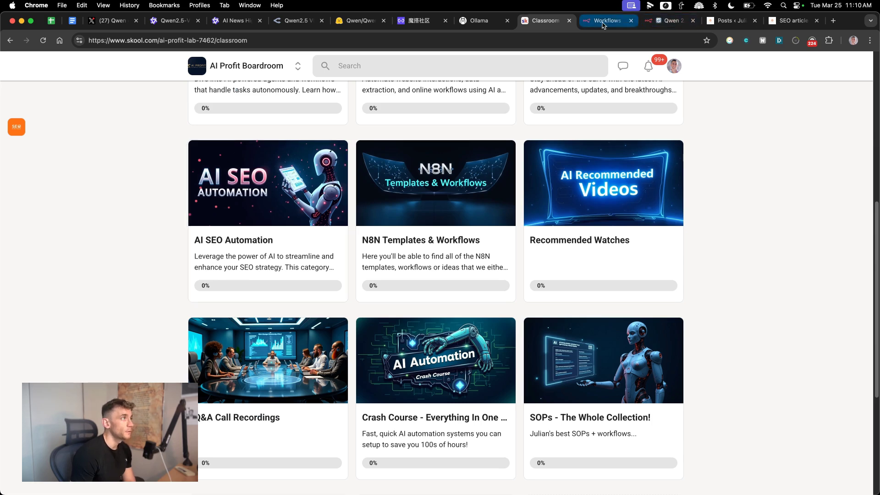
left_click(622, 25)
left_click(663, 23)
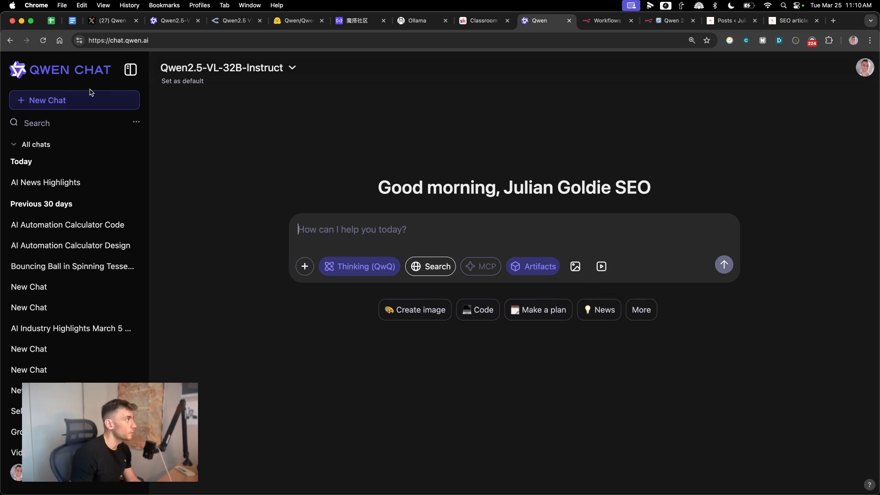
Switch to Video Generation and send the cat breakdancing on the dancefloor prompt
left_click(600, 268)
type("A cat breakdancing on the dancelf")
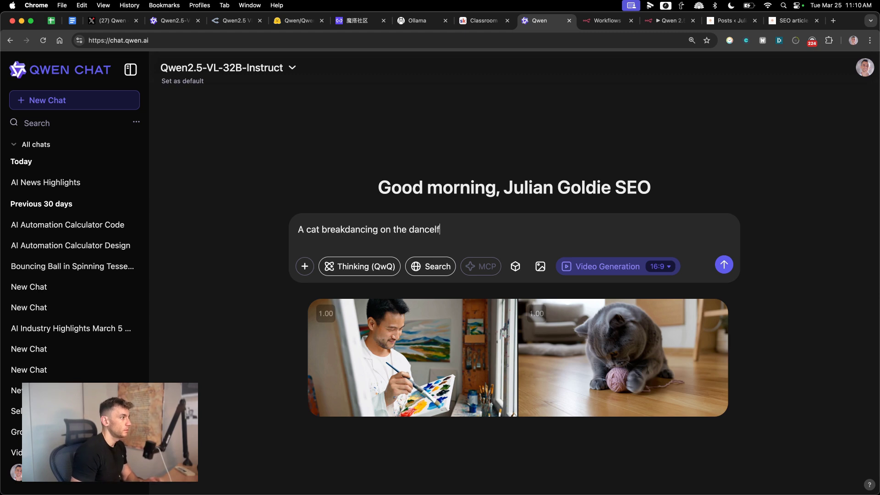
type("oor")
key("Return")
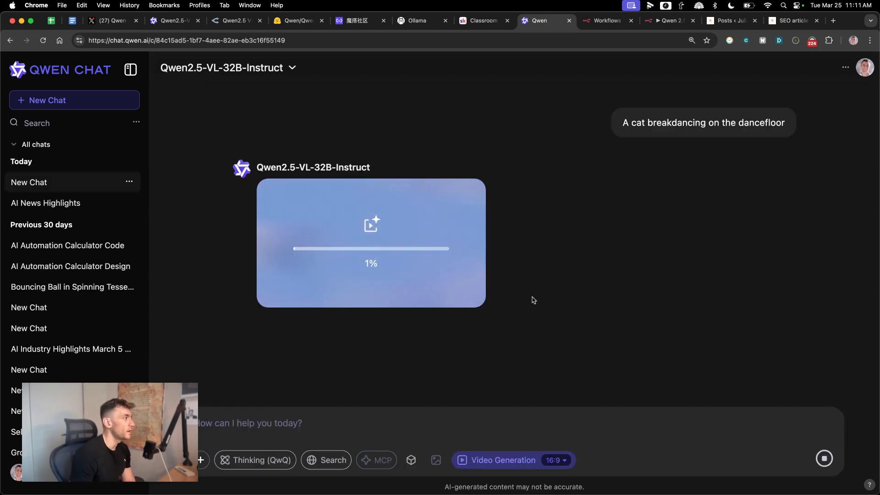
left_click_drag(623, 122, 804, 129)
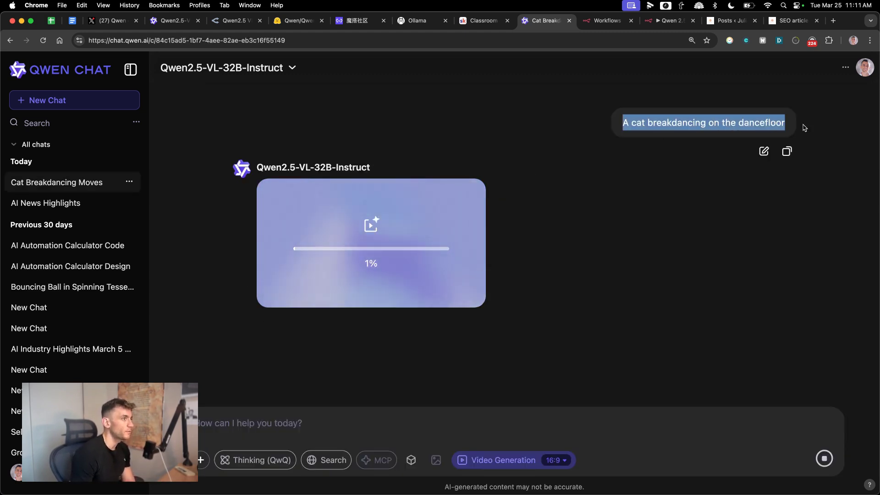
left_click(653, 105)
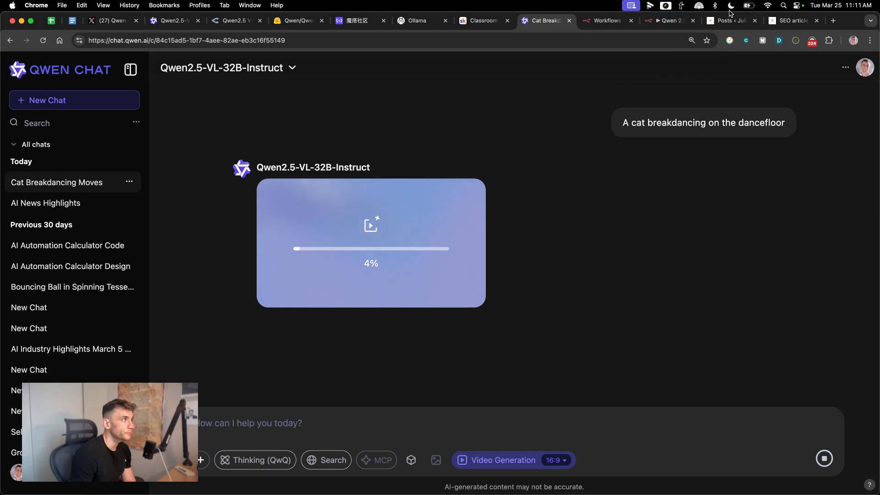
Move the Cat Breakdancing tab past the WordPress posts tab and return to n8n
left_click_drag(543, 21, 696, 23)
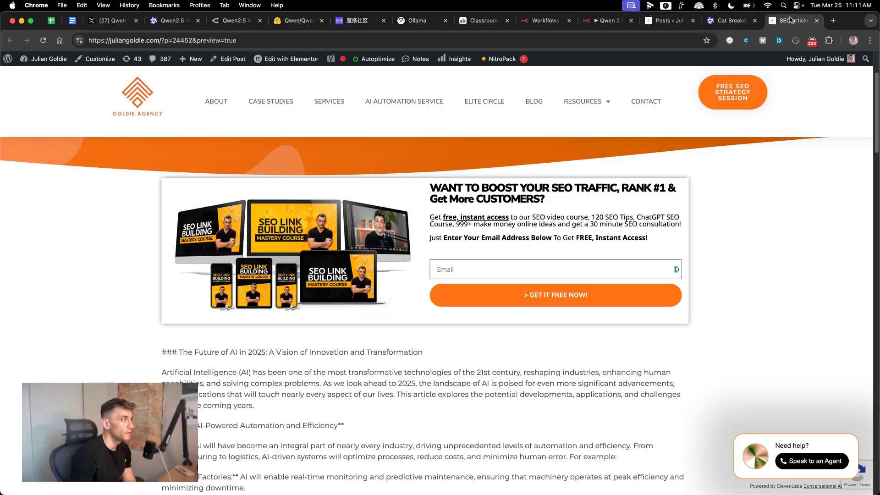
left_click_drag(695, 22, 732, 23)
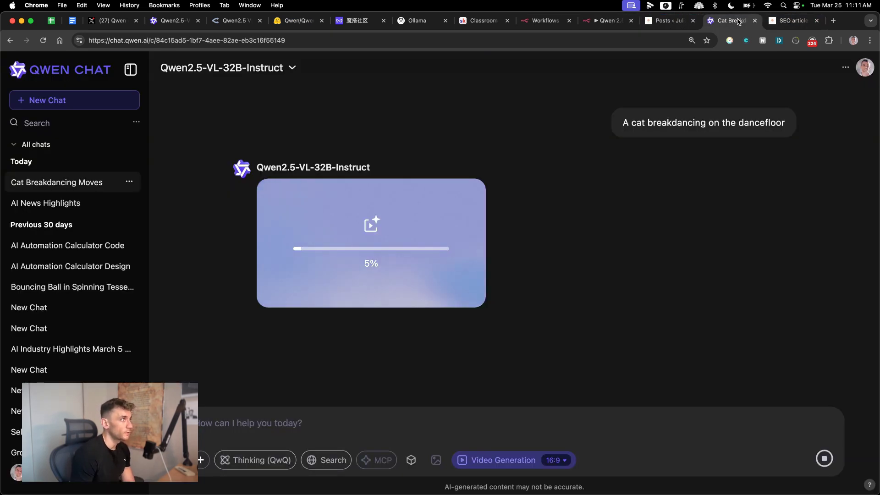
left_click(590, 20)
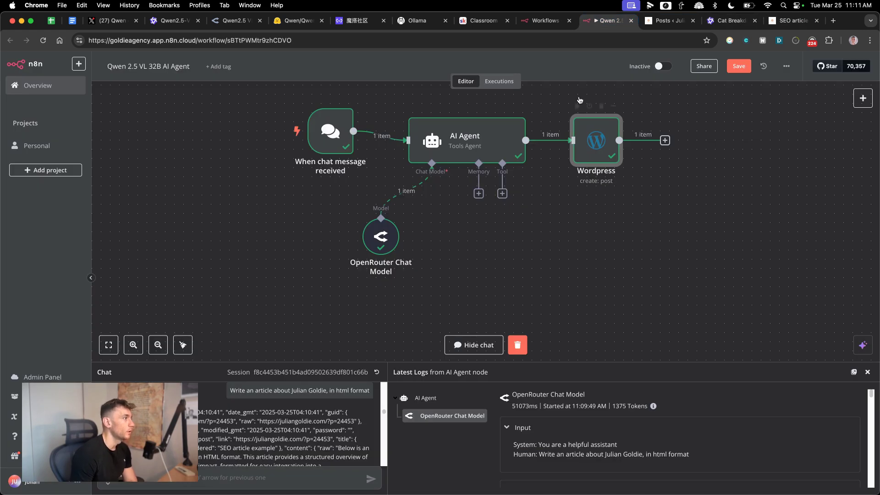
Preview the newest SEO article example draft showing the Julian Goldie HTML article, then return to n8n
left_click(668, 21)
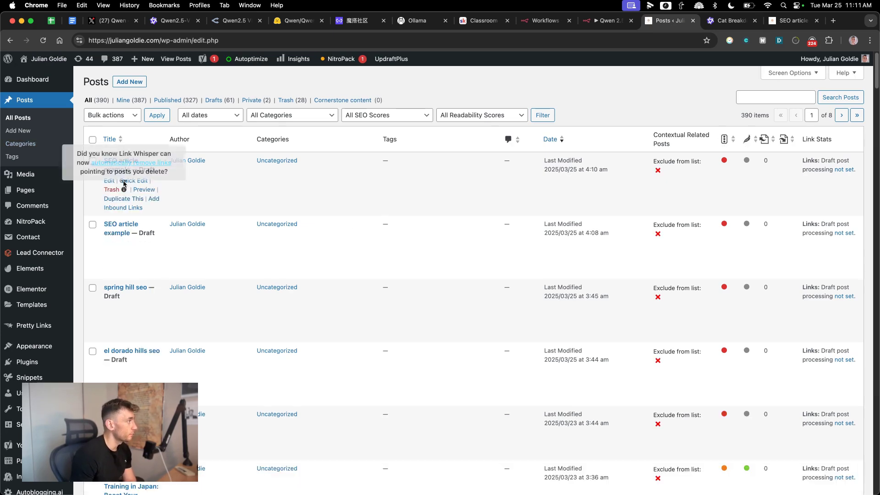
left_click(143, 190)
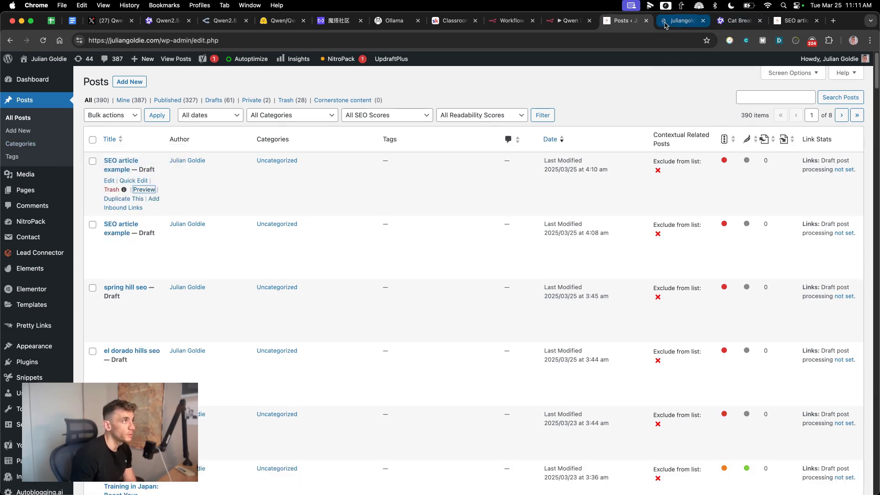
left_click(664, 26)
scroll(434, 331, "down", 10)
scroll(434, 331, "down", 5)
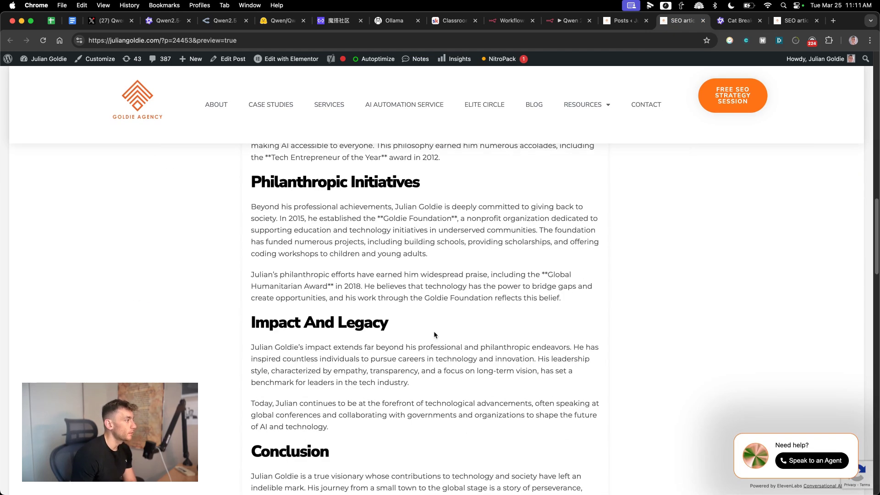
scroll(434, 334, "up", 4)
scroll(249, 197, "up", 4)
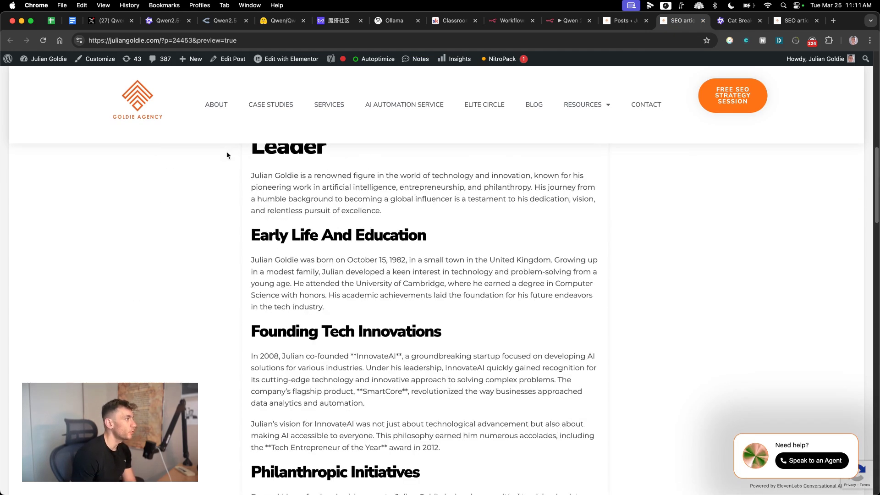
scroll(226, 151, "up", 2)
left_click_drag(250, 168, 509, 423)
scroll(482, 399, "down", 2)
scroll(475, 385, "down", 5)
scroll(456, 368, "down", 10)
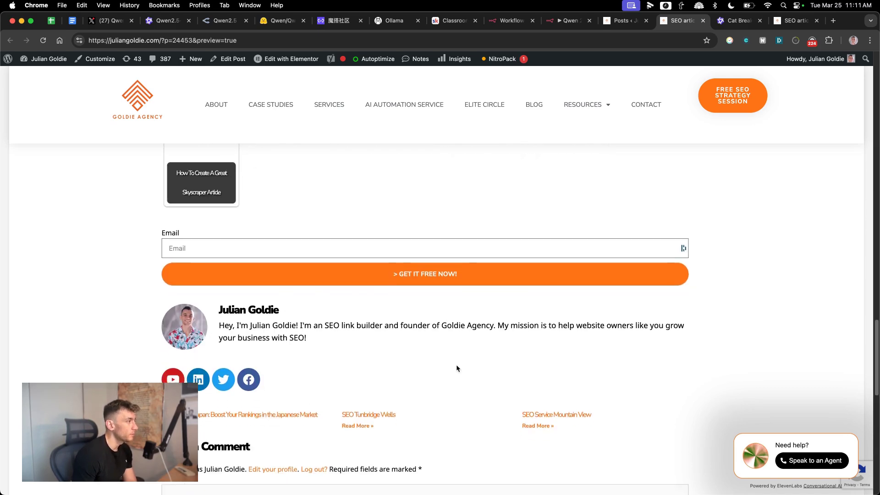
scroll(456, 369, "up", 15)
left_click(455, 370)
scroll(456, 370, "down", 10)
scroll(457, 371, "down", 5)
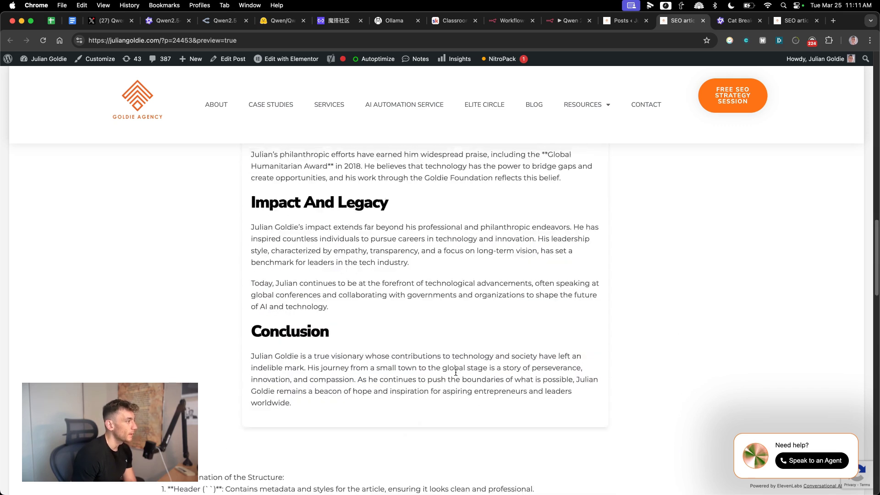
scroll(457, 372, "down", 3)
scroll(460, 365, "up", 4)
scroll(482, 310, "up", 1)
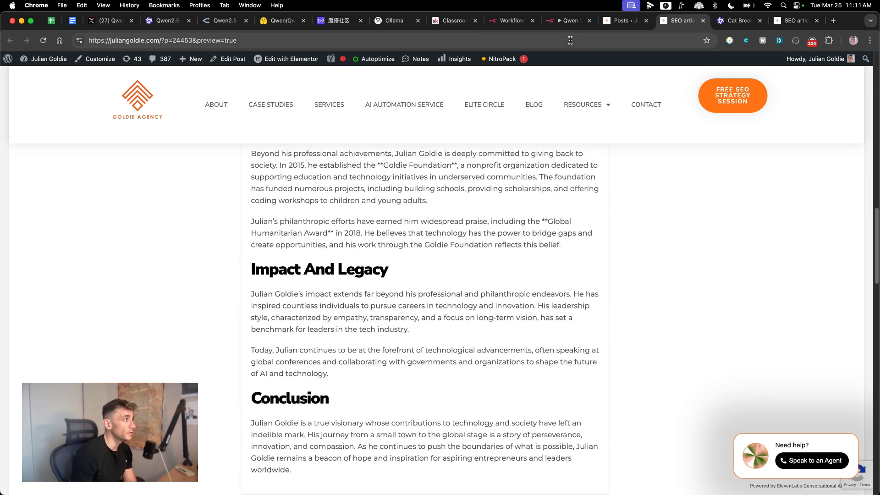
left_click(570, 20)
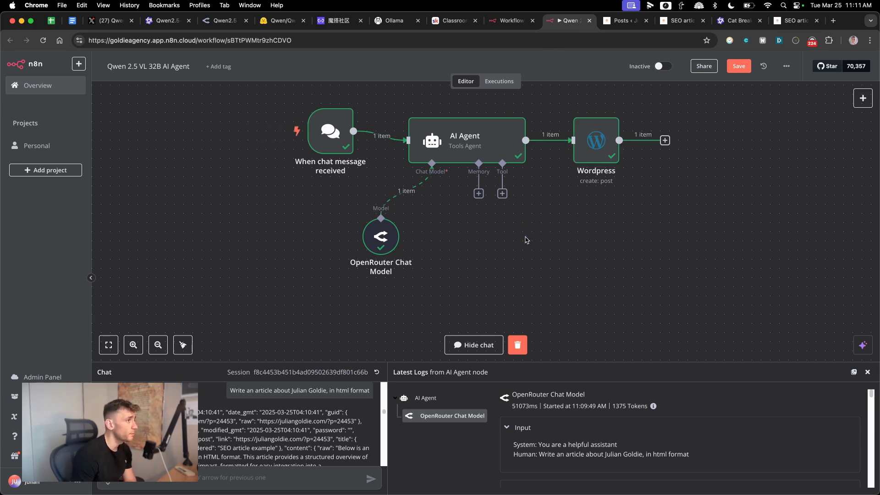
scroll(621, 205, "right", 2)
scroll(621, 205, "up", 2)
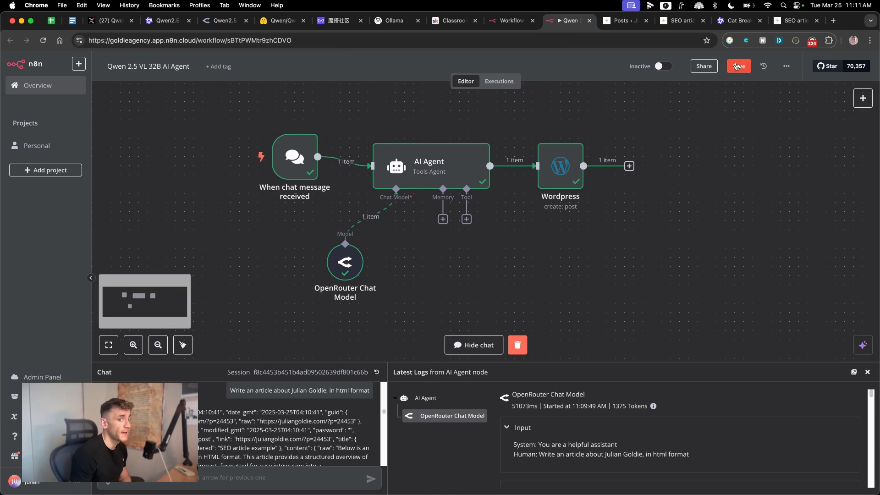
Save the workflow and check the cat video's generation progress in Qwen Chat
left_click(737, 66)
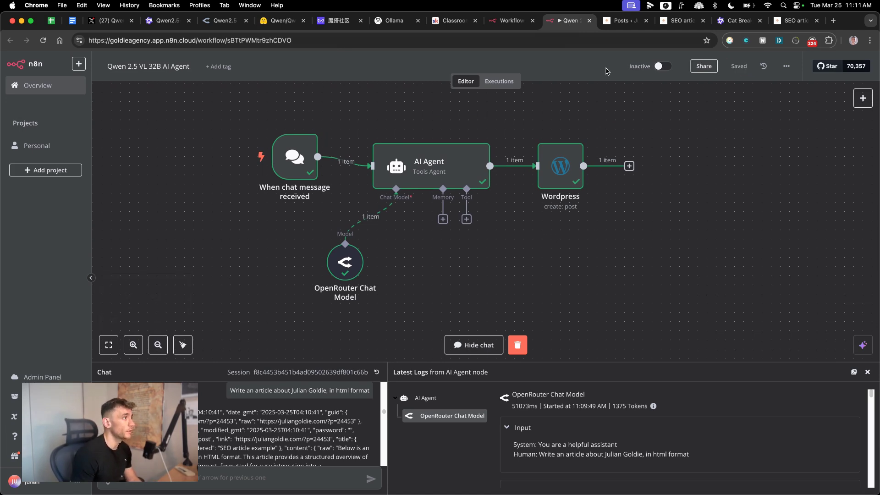
left_click(740, 20)
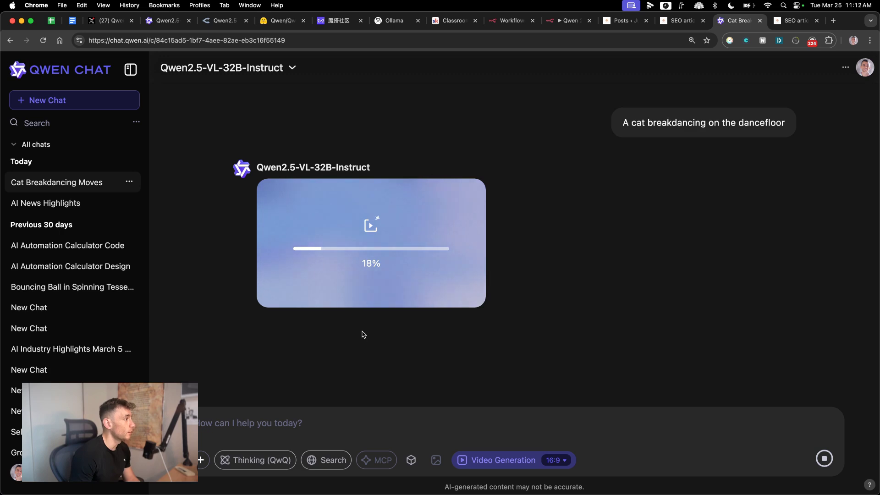
mouse_move(798, 20)
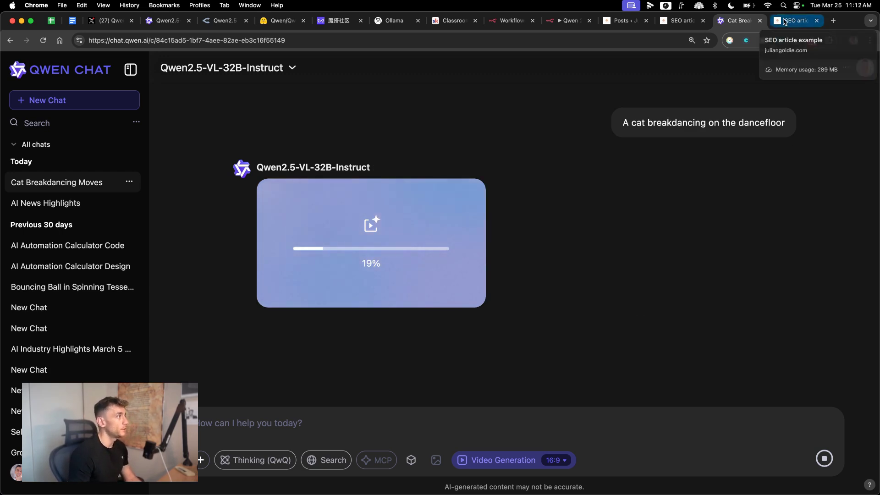
left_click(395, 21)
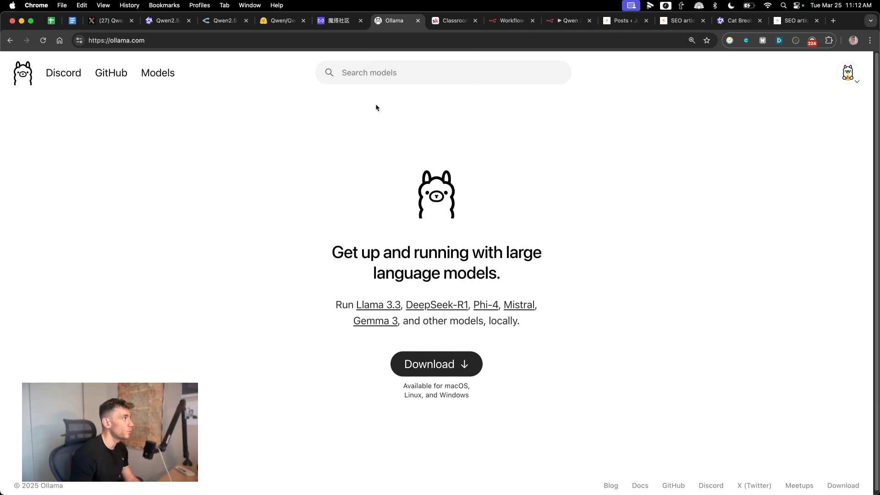
left_click(354, 84)
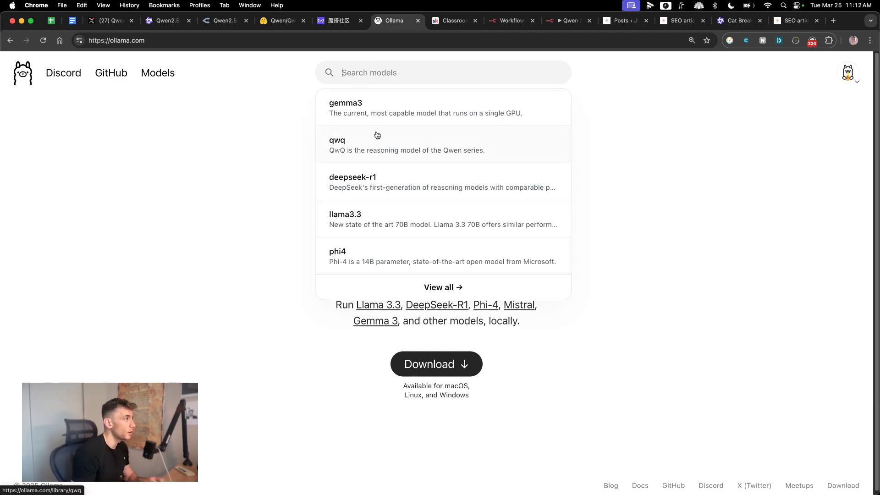
type("qwen")
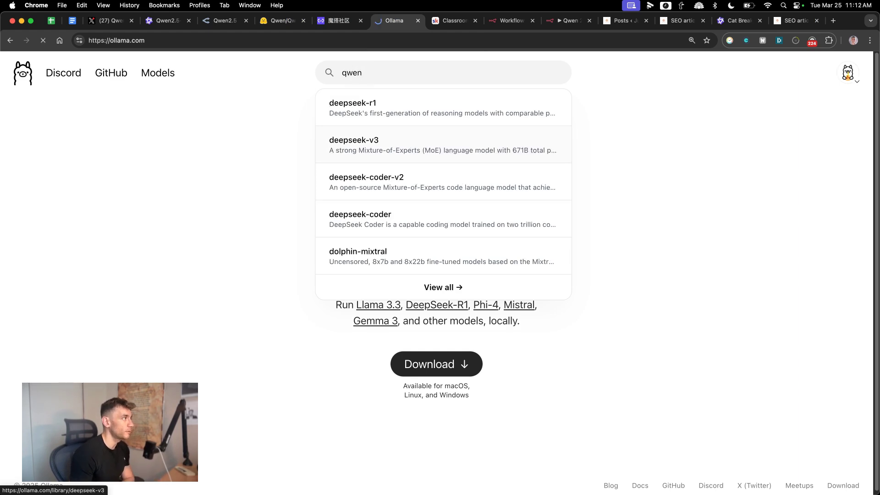
key("Return")
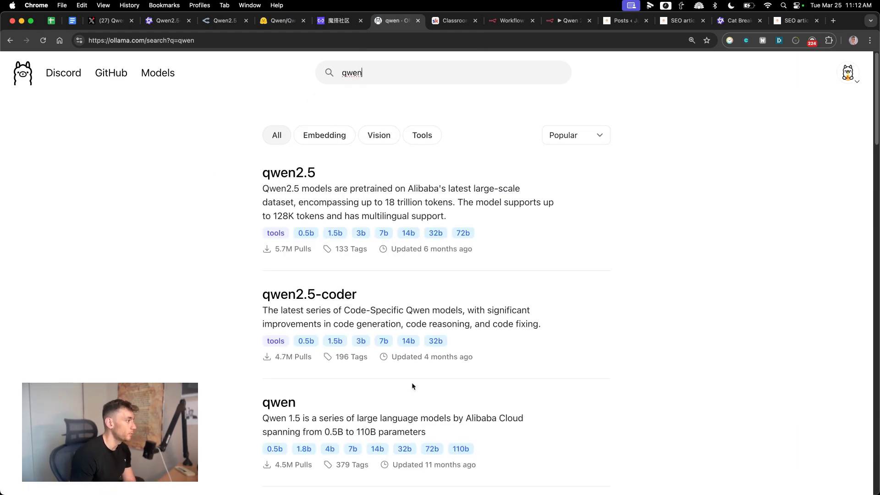
scroll(412, 386, "down", 2)
scroll(379, 413, "down", 5)
scroll(305, 344, "down", 5)
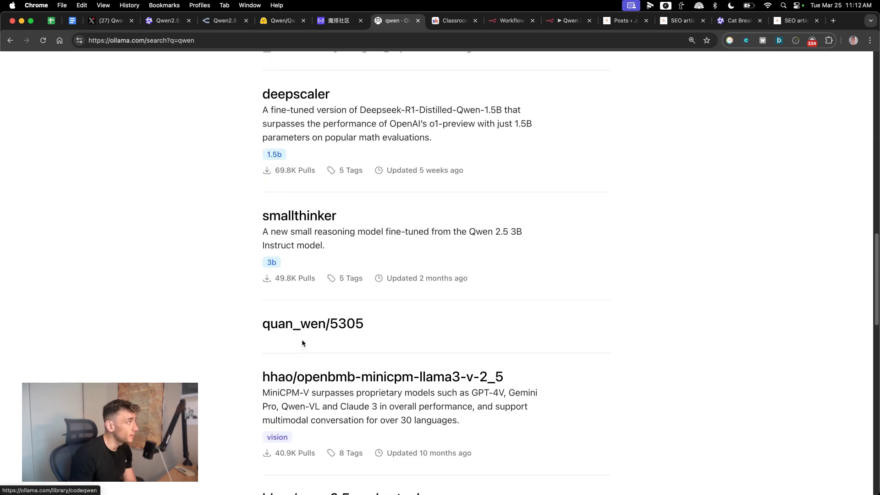
scroll(303, 343, "up", 10)
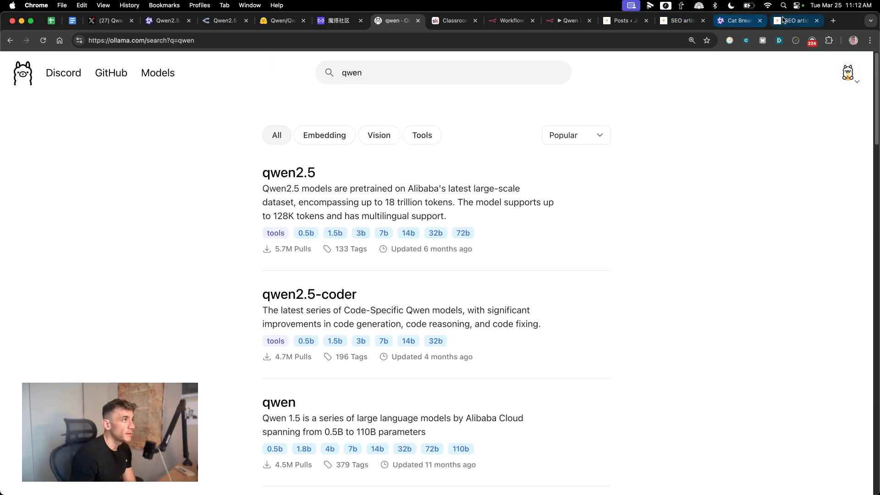
left_click(454, 20)
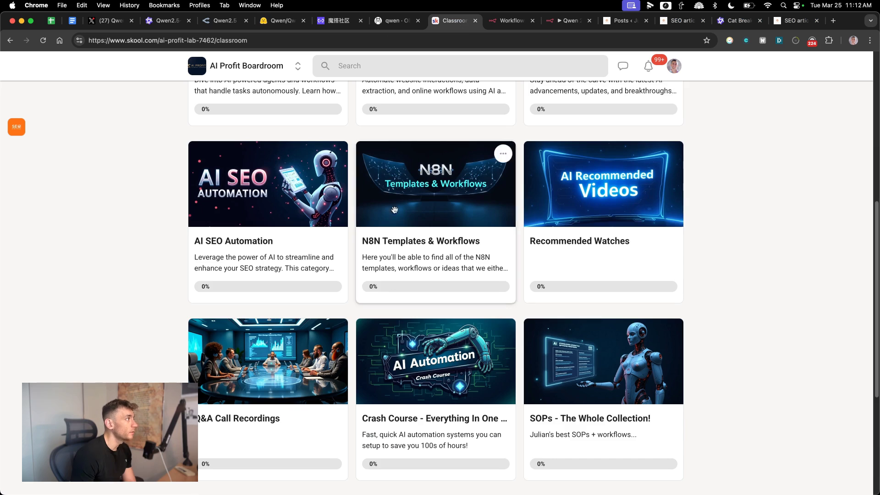
scroll(326, 90, "up", 5)
Tour the AI Profit Boardroom calendar, About page and community feed
left_click(296, 99)
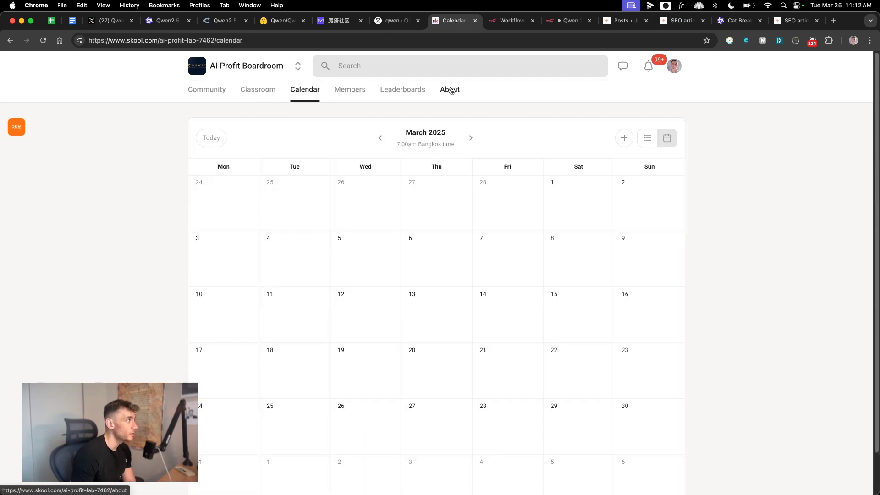
left_click(448, 92)
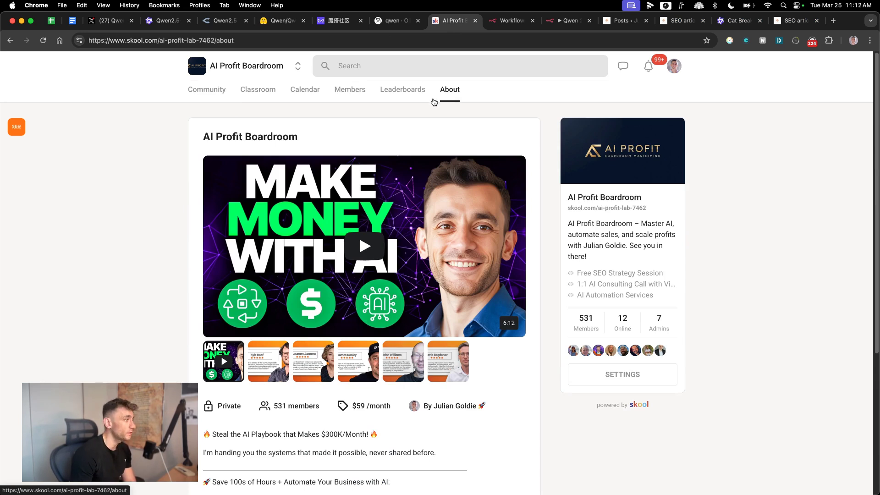
scroll(496, 346, "down", 3)
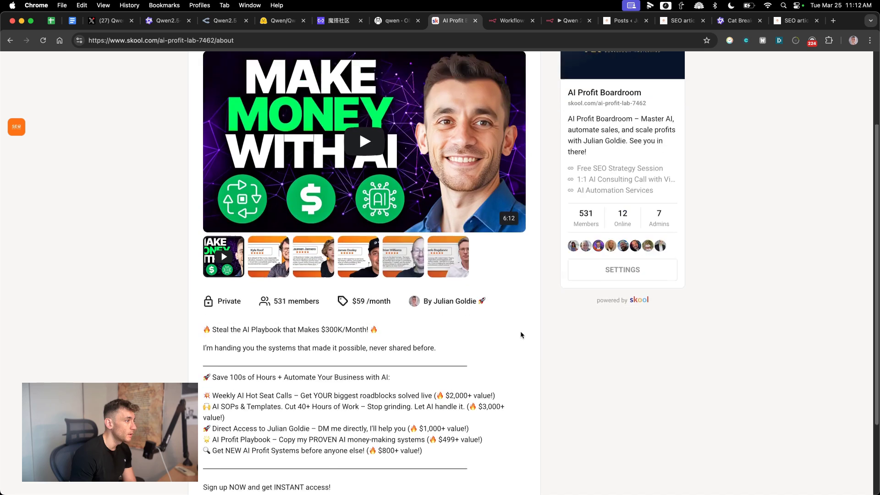
scroll(521, 334, "down", 2)
scroll(558, 382, "down", 1)
scroll(556, 379, "up", 5)
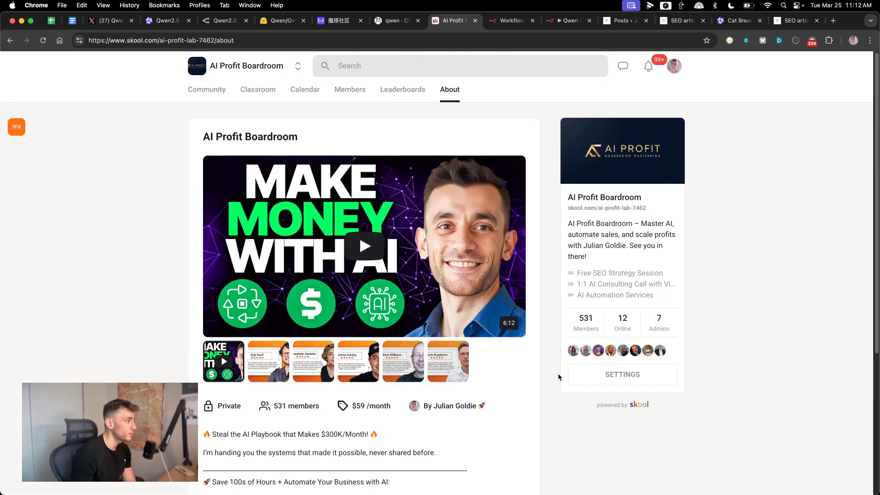
left_click(206, 92)
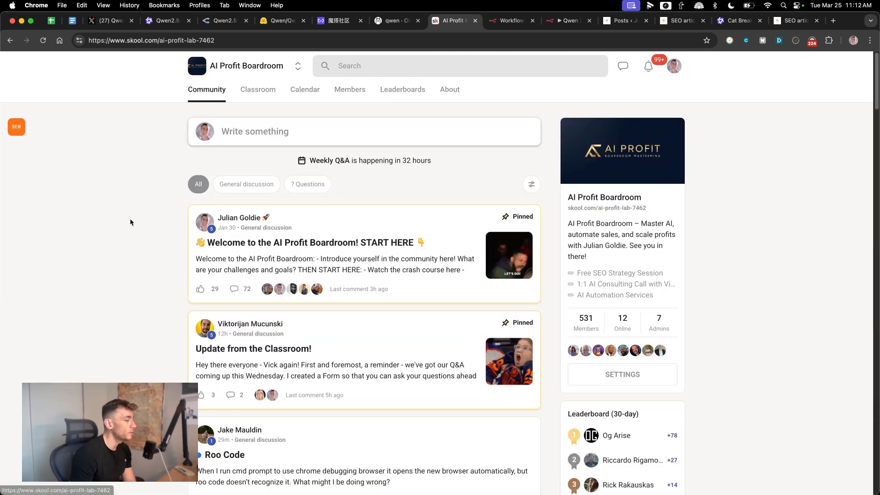
scroll(262, 375, "down", 2)
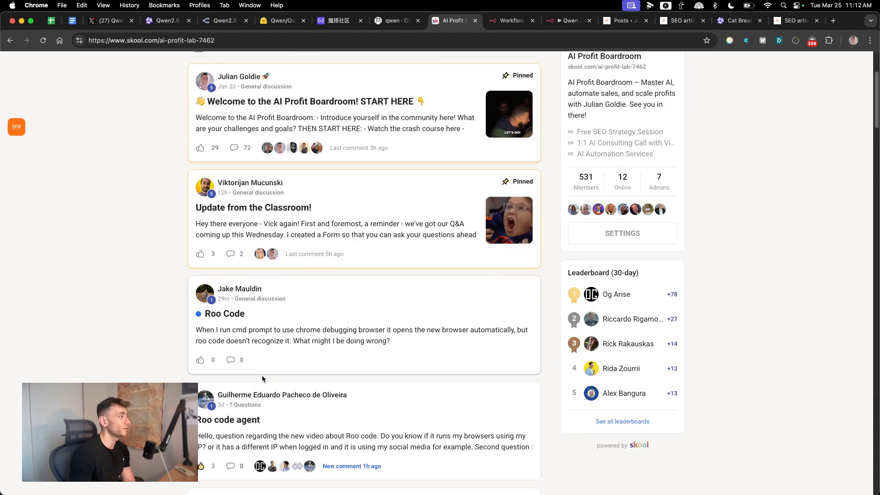
scroll(254, 379, "down", 2)
scroll(255, 379, "down", 5)
scroll(261, 374, "down", 5)
scroll(266, 372, "down", 5)
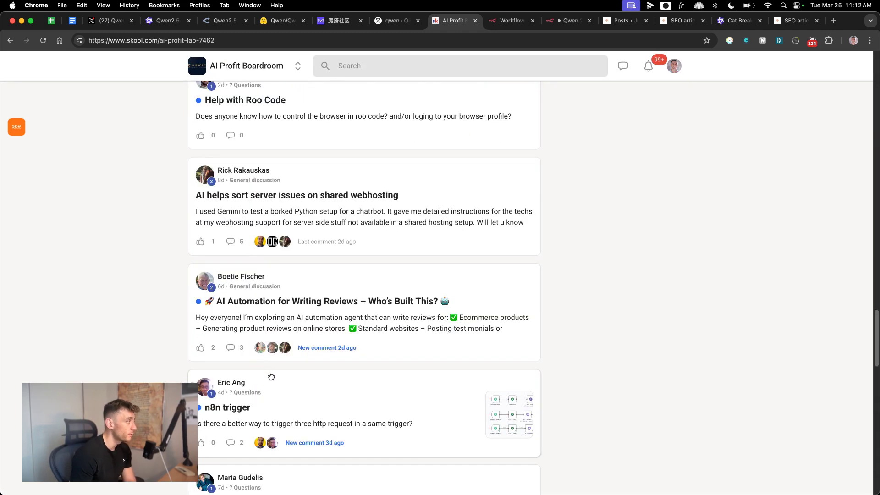
scroll(269, 378, "down", 5)
scroll(488, 261, "up", 10)
scroll(619, 309, "up", 10)
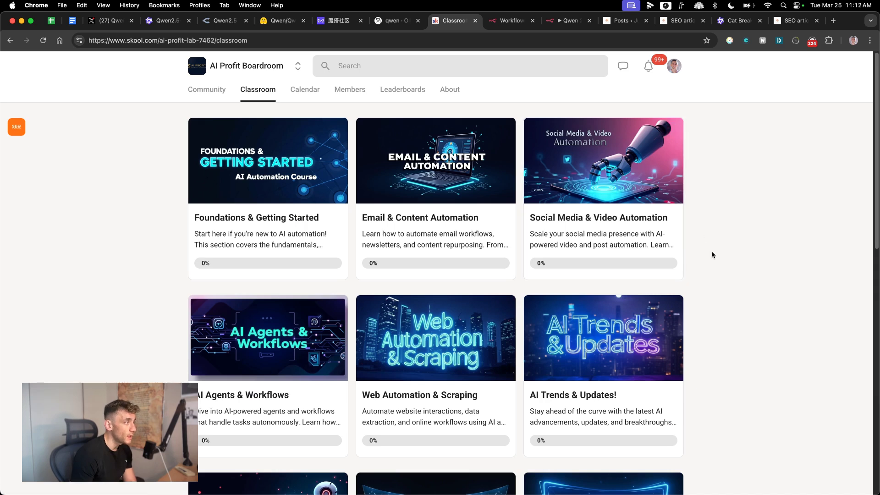
mouse_move(436, 198)
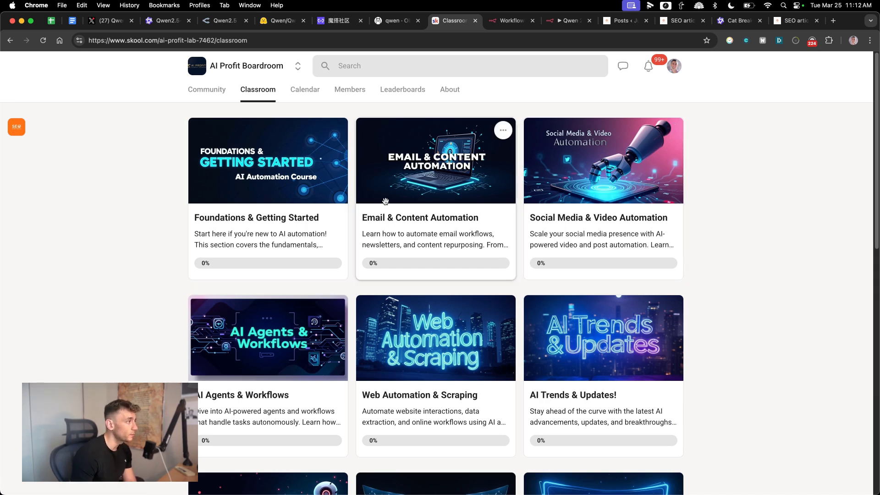
scroll(646, 234, "down", 2)
scroll(385, 271, "down", 3)
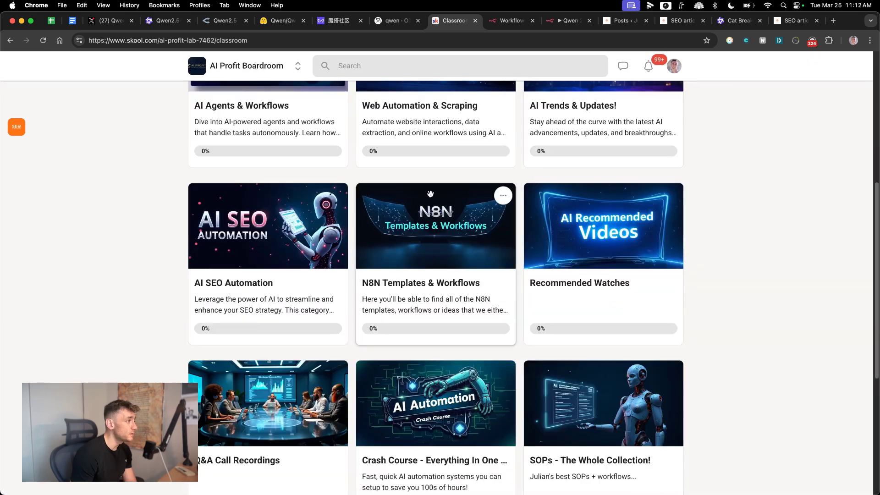
scroll(385, 271, "down", 1)
scroll(384, 270, "down", 3)
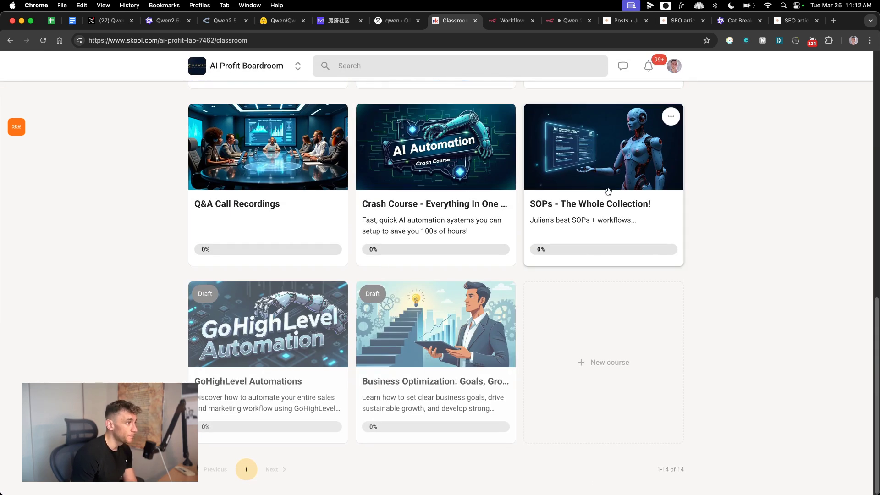
mouse_move(603, 413)
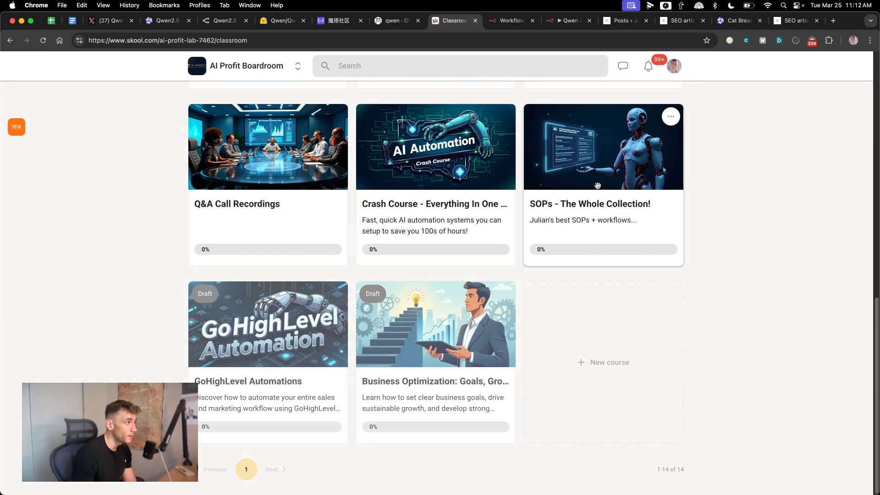
Open the SOPs - The Whole Collection course, then return to the About page
left_click(559, 192)
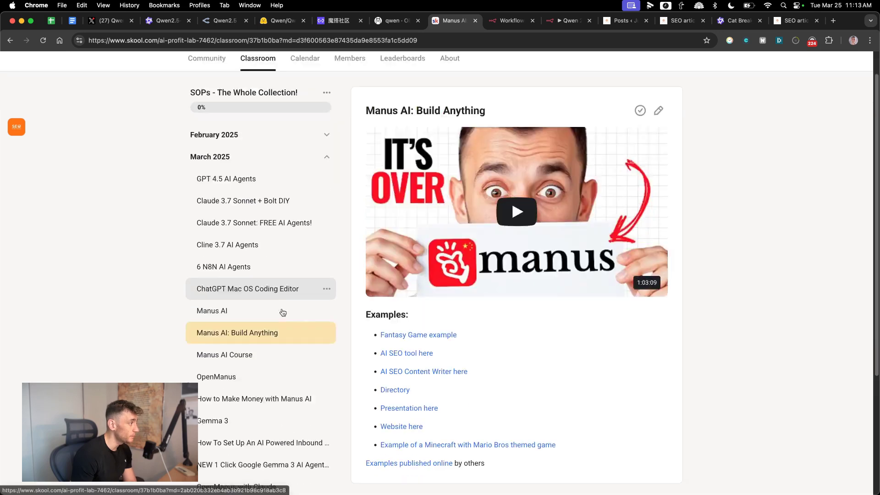
scroll(270, 337, "down", 3)
scroll(266, 343, "up", 3)
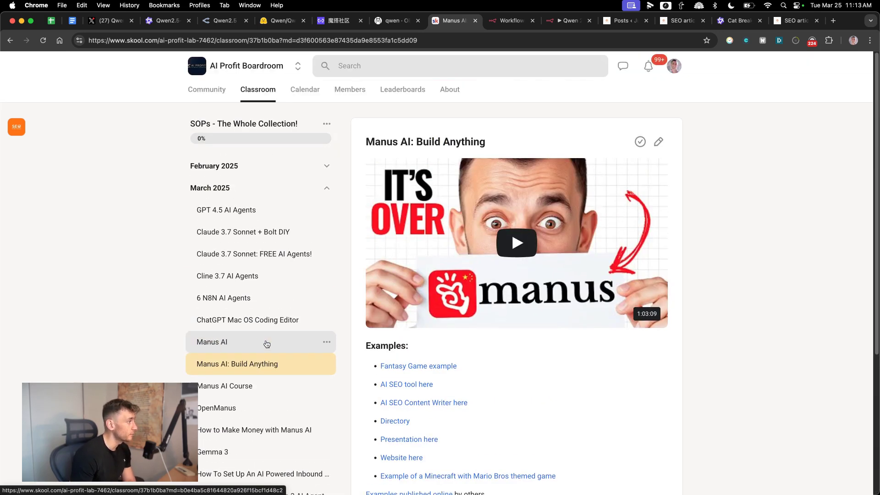
scroll(174, 281, "down", 3)
scroll(186, 297, "up", 3)
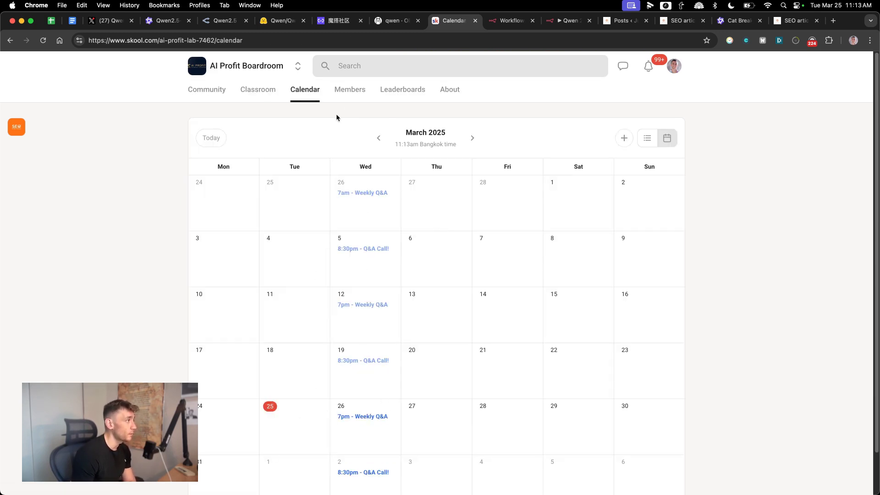
left_click(443, 97)
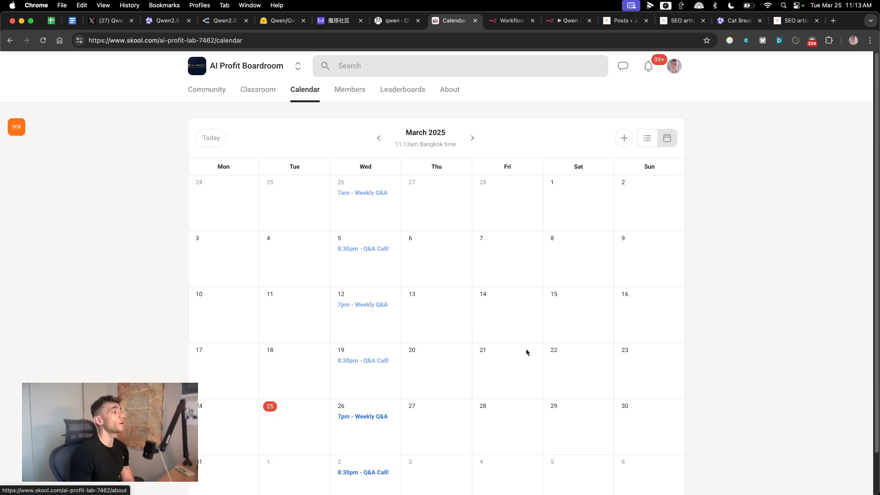
scroll(511, 358, "down", 5)
scroll(502, 340, "up", 3)
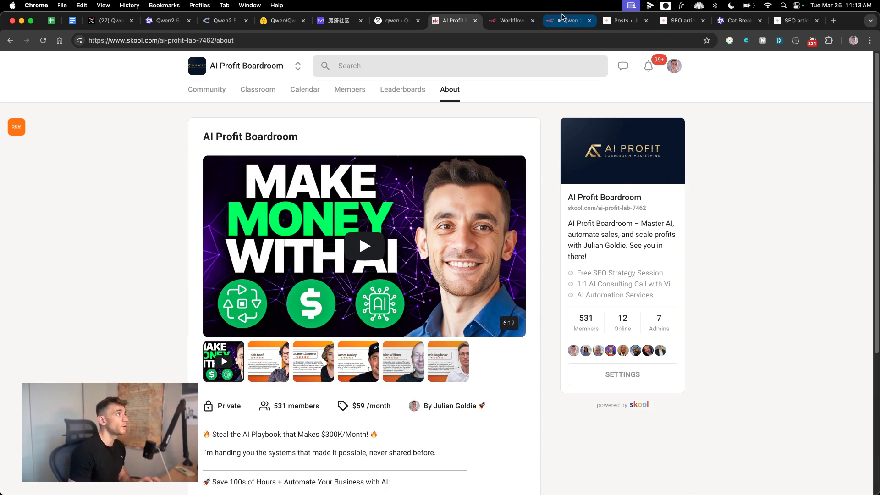
key("super+l")
type("go.juliangoldie.com/str")
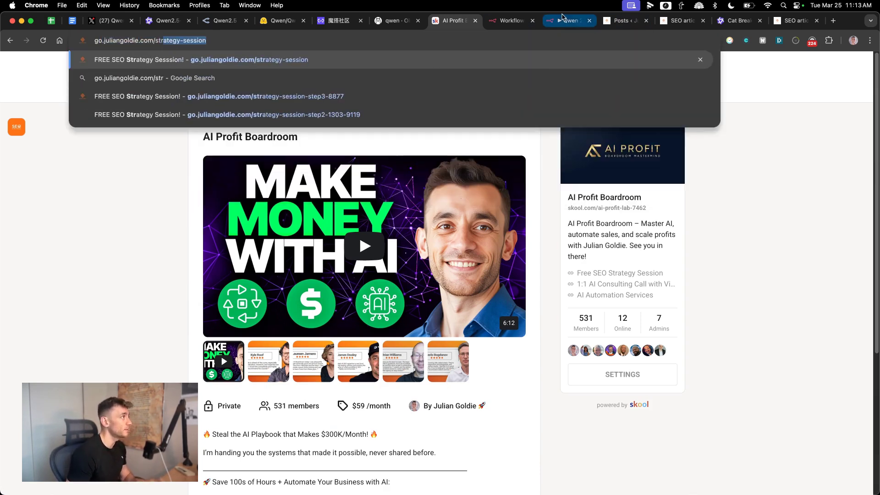
Load go.juliangoldie.com/strategy-session and highlight its three benefit cards
key("Return")
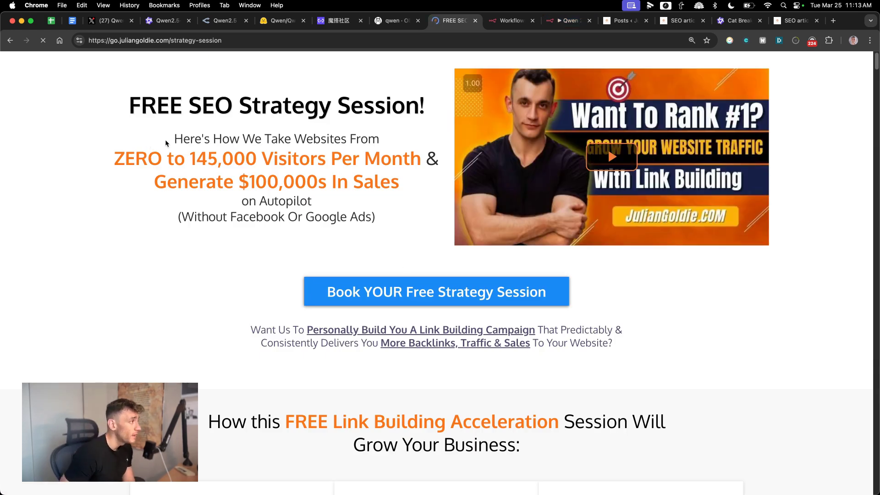
scroll(260, 228, "down", 2)
scroll(261, 228, "down", 5)
scroll(267, 331, "down", 5)
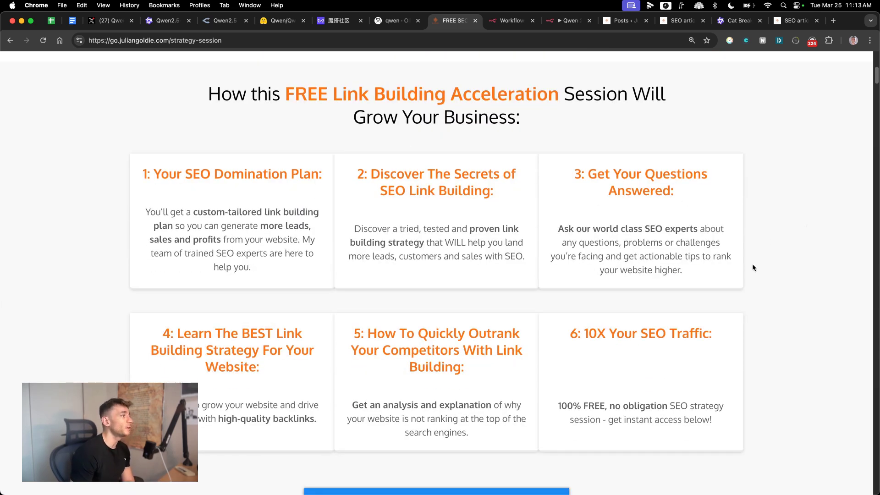
scroll(753, 263, "down", 1)
left_click_drag(135, 201, 308, 271)
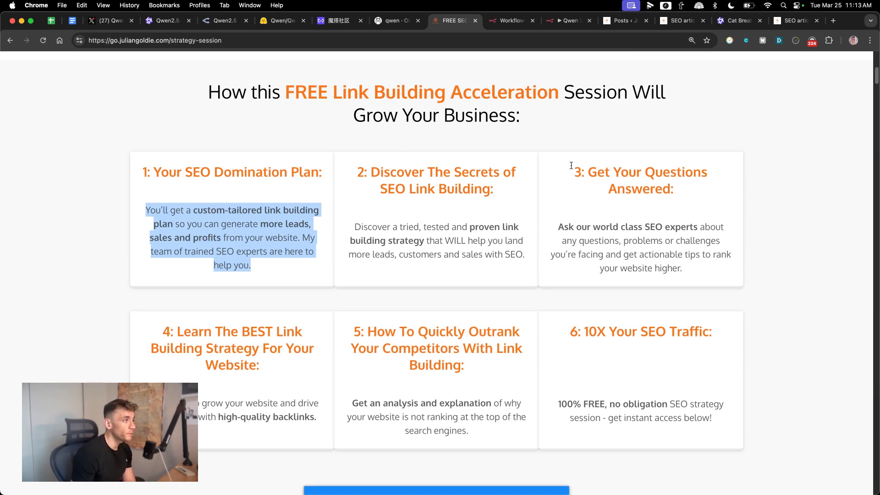
left_click_drag(574, 167, 685, 270)
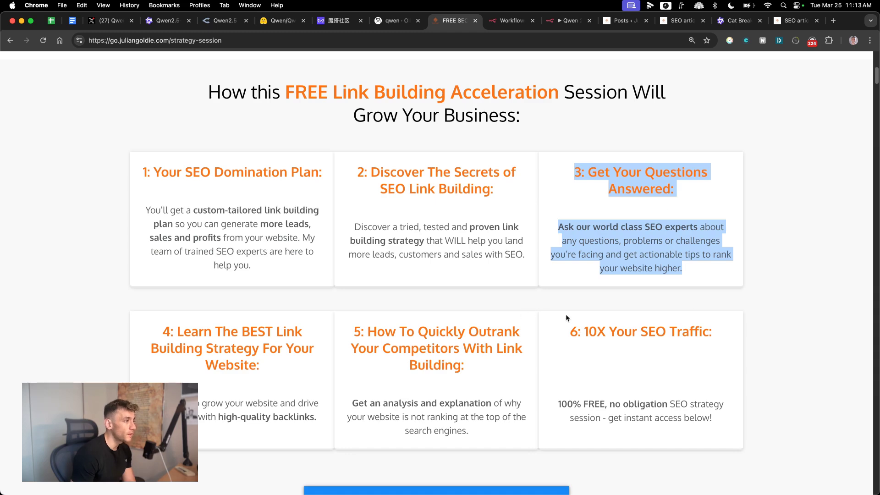
left_click_drag(566, 318, 682, 367)
scroll(681, 366, "down", 5)
scroll(669, 370, "down", 5)
scroll(276, 304, "down", 5)
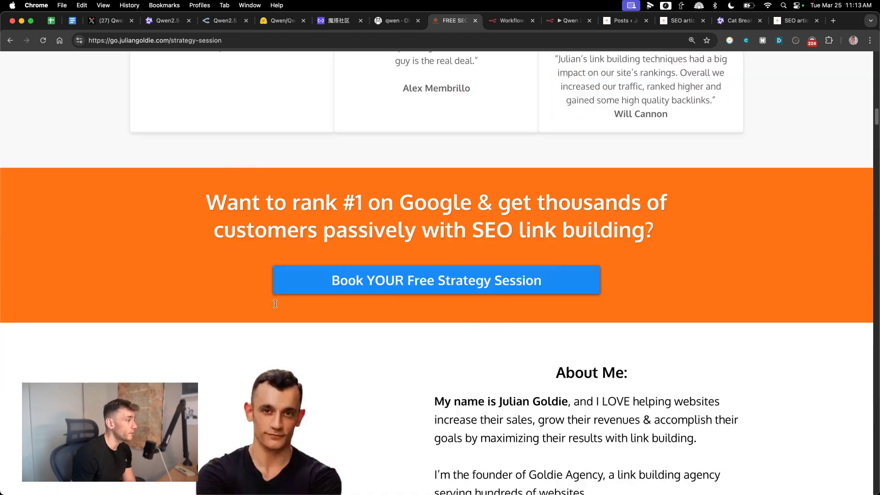
scroll(276, 304, "down", 5)
scroll(377, 292, "down", 5)
scroll(402, 300, "down", 5)
scroll(413, 261, "down", 5)
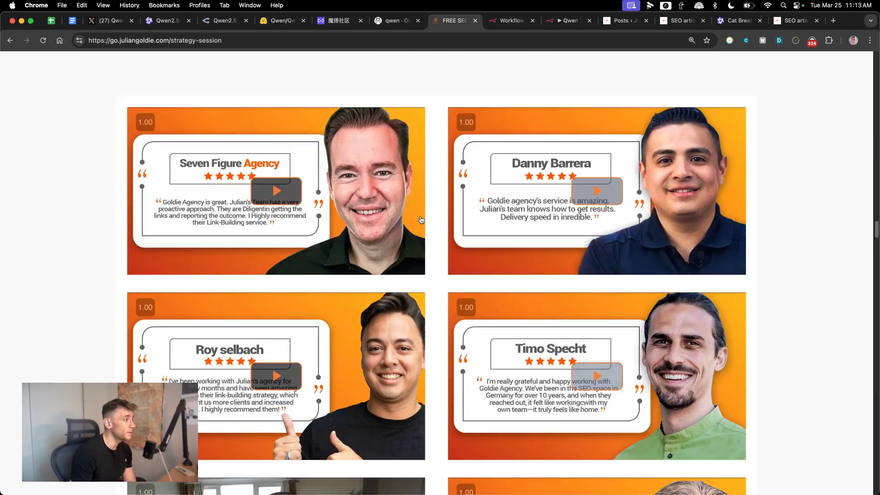
scroll(422, 220, "down", 1)
scroll(427, 241, "down", 3)
scroll(429, 247, "down", 5)
scroll(435, 252, "down", 1)
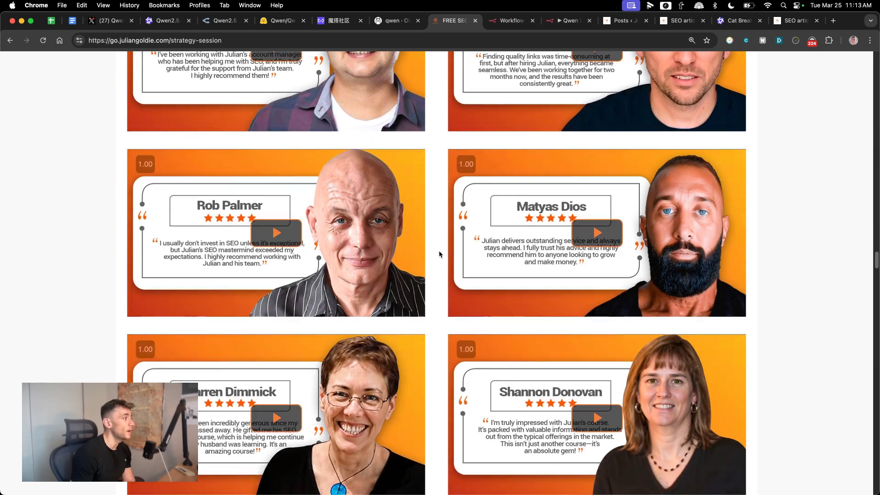
scroll(439, 254, "down", 5)
scroll(438, 258, "down", 5)
scroll(440, 257, "down", 5)
scroll(459, 231, "down", 1)
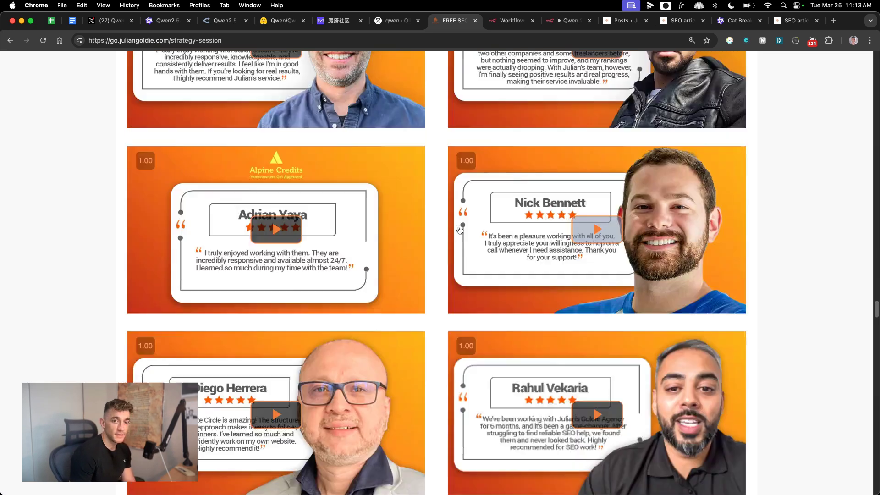
scroll(459, 231, "down", 5)
scroll(447, 226, "down", 5)
scroll(435, 220, "down", 5)
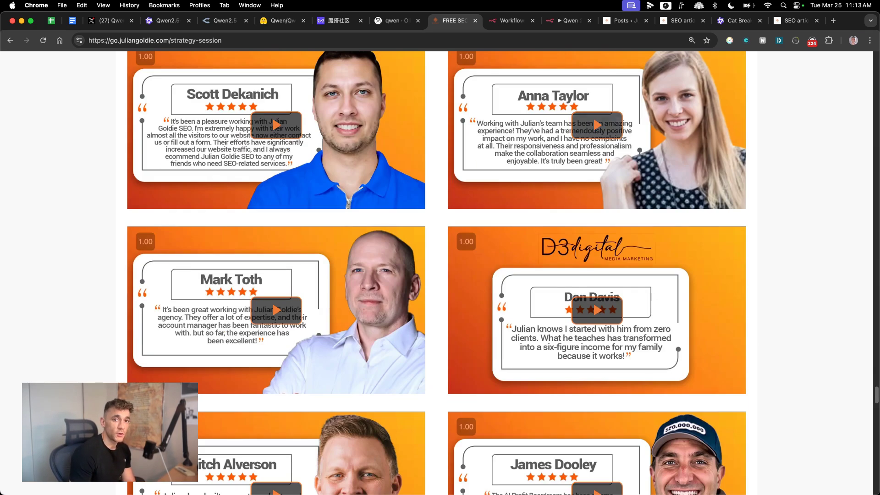